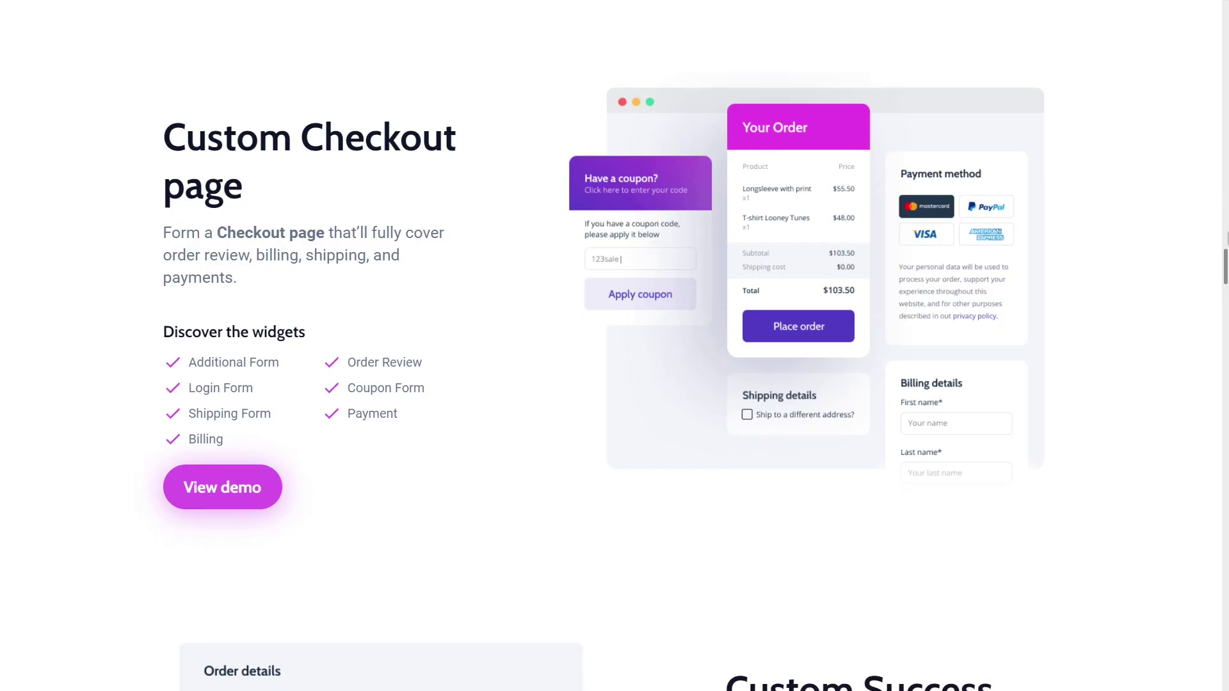
Scroll the JetWooBuilder page past the Checkout and Success sections to the Custom Account page section.
scroll(599, 377, "down", 2)
scroll(599, 378, "down", 3)
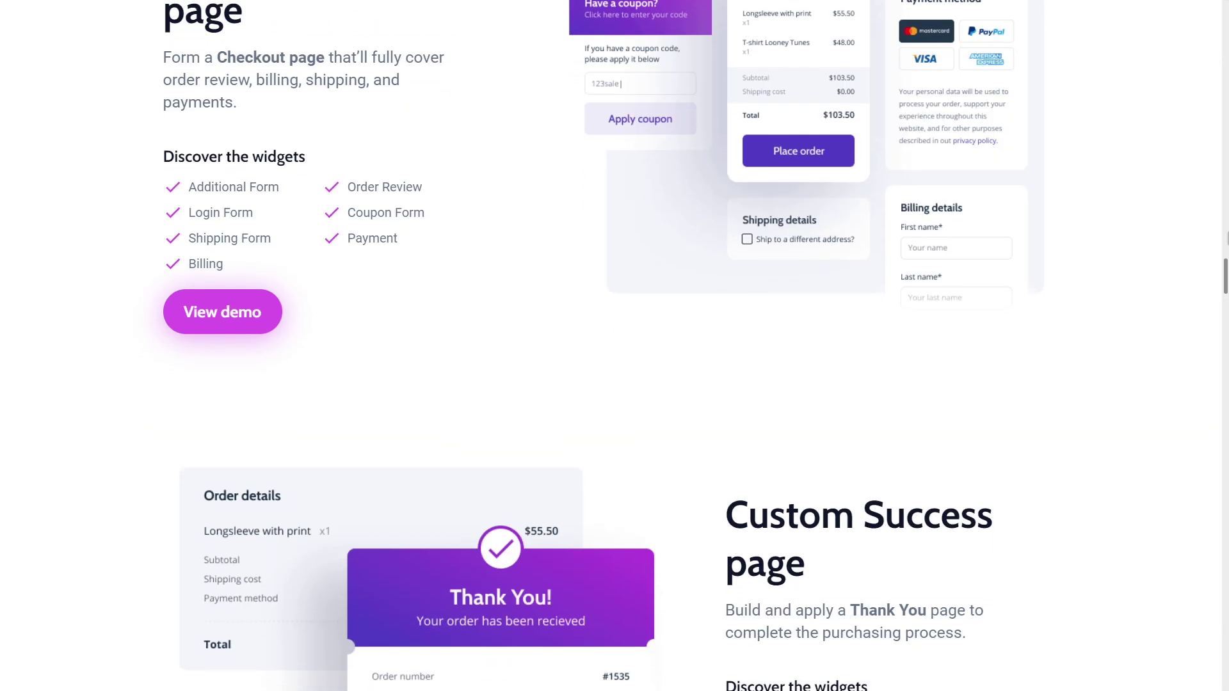
scroll(599, 377, "down", 3)
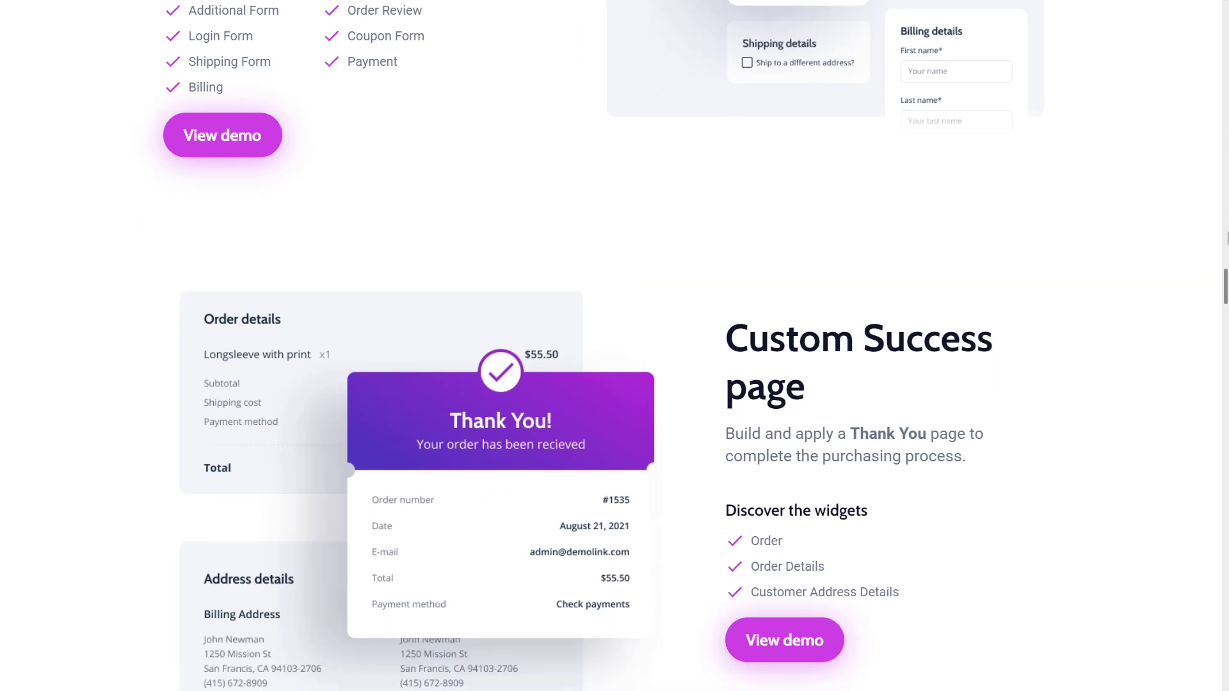
scroll(599, 378, "down", 3)
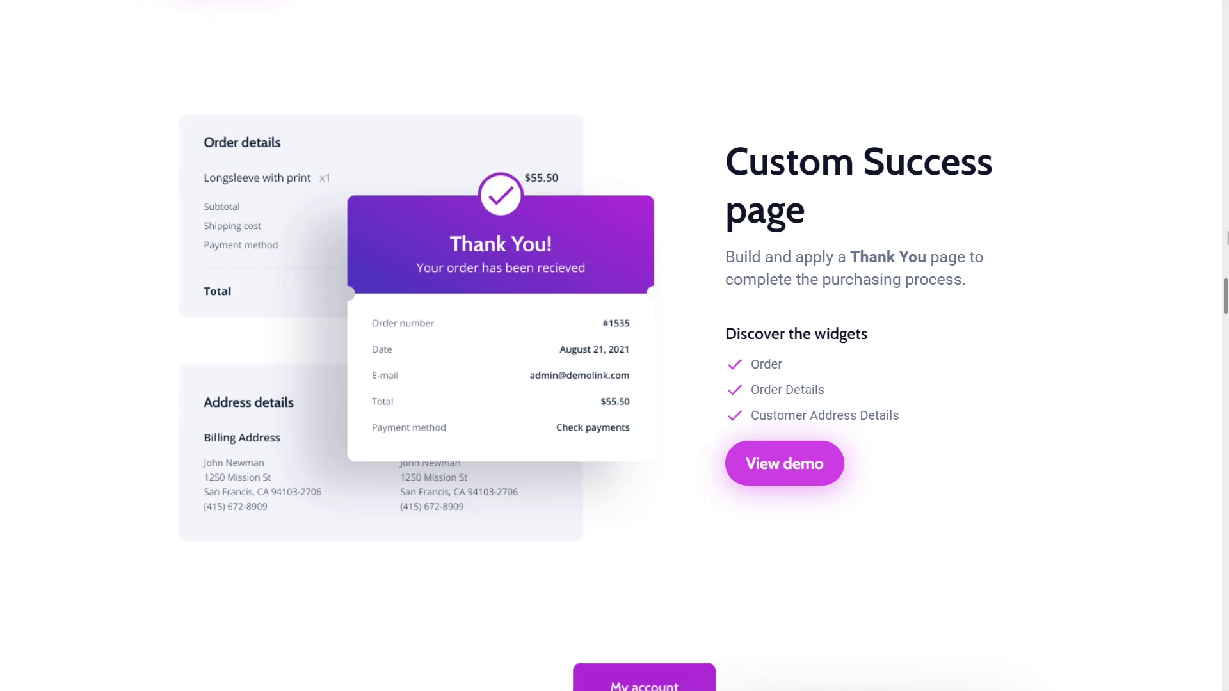
scroll(599, 377, "down", 3)
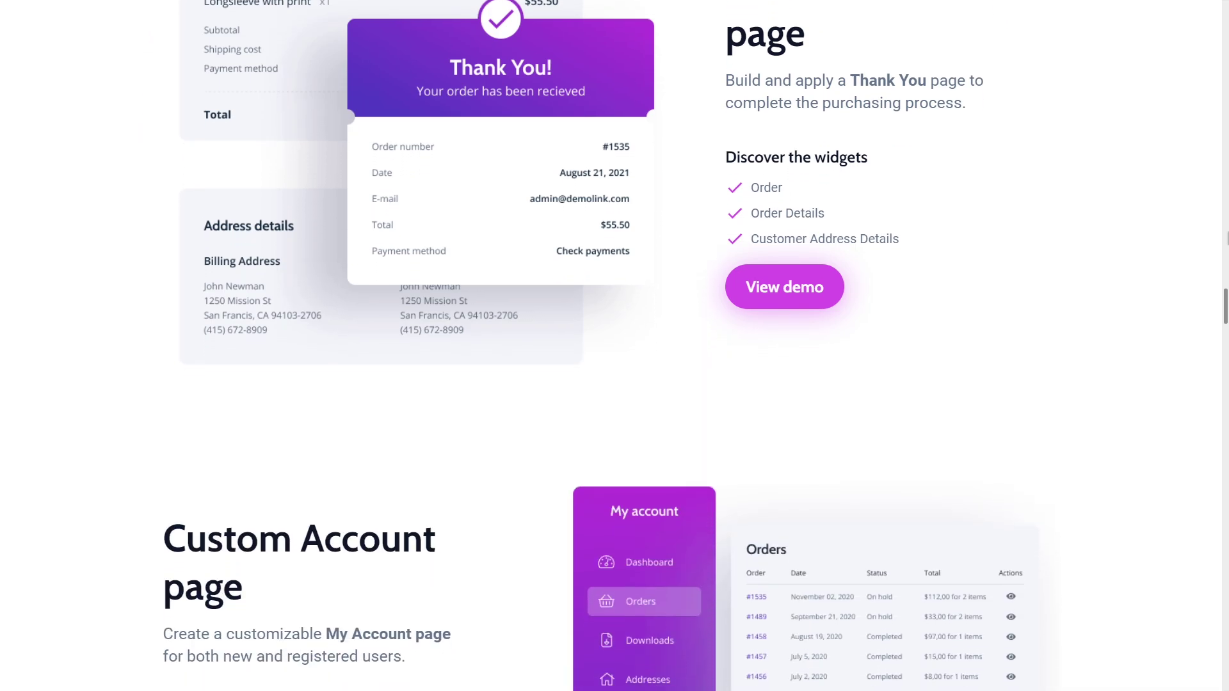
scroll(599, 377, "down", 3)
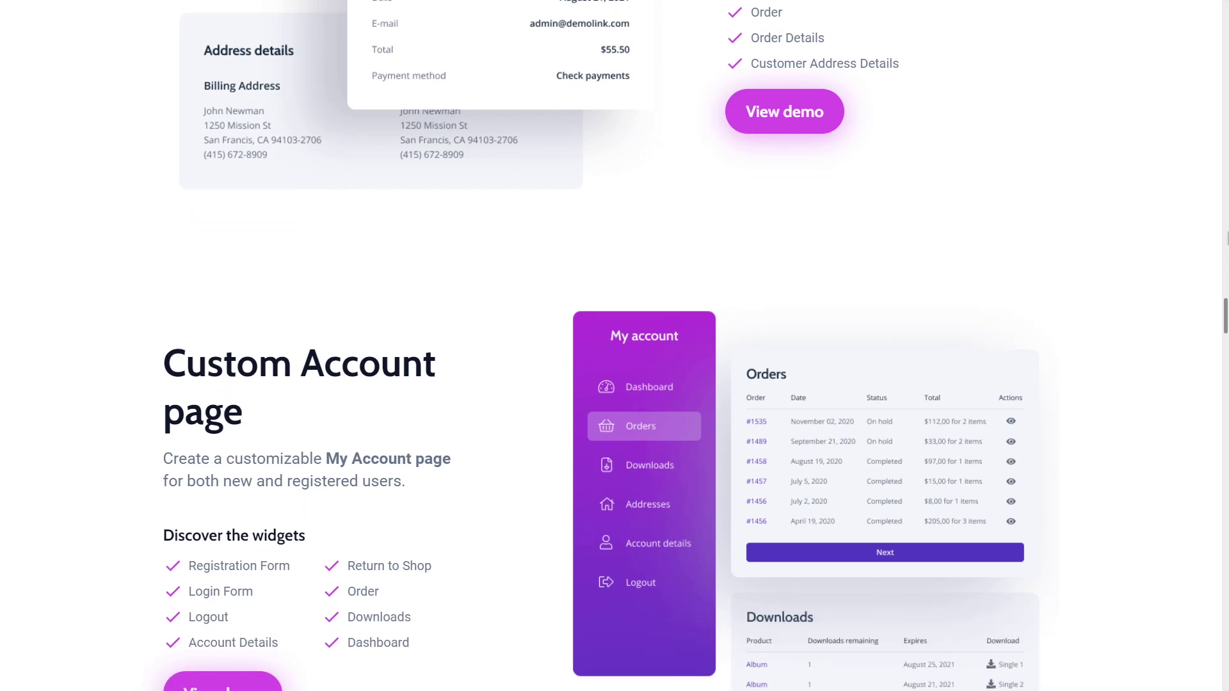
scroll(599, 378, "down", 2)
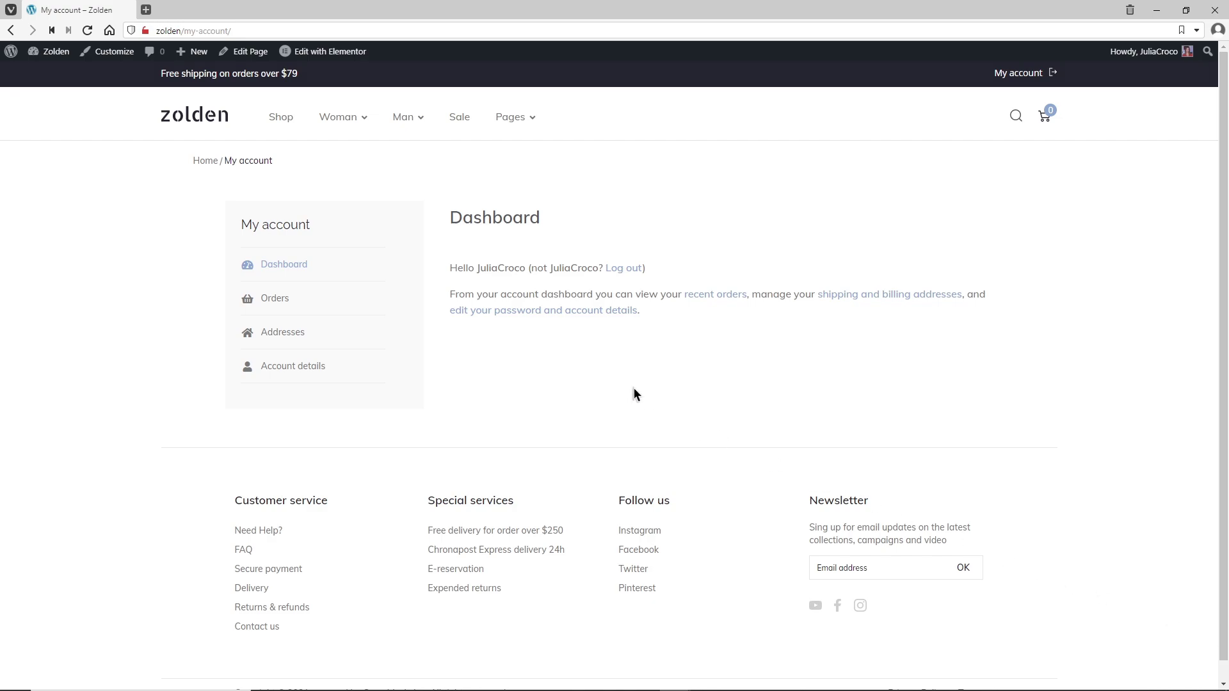
View the Orders, Addresses and Account details pages of the Zolden My account area.
left_click(353, 299)
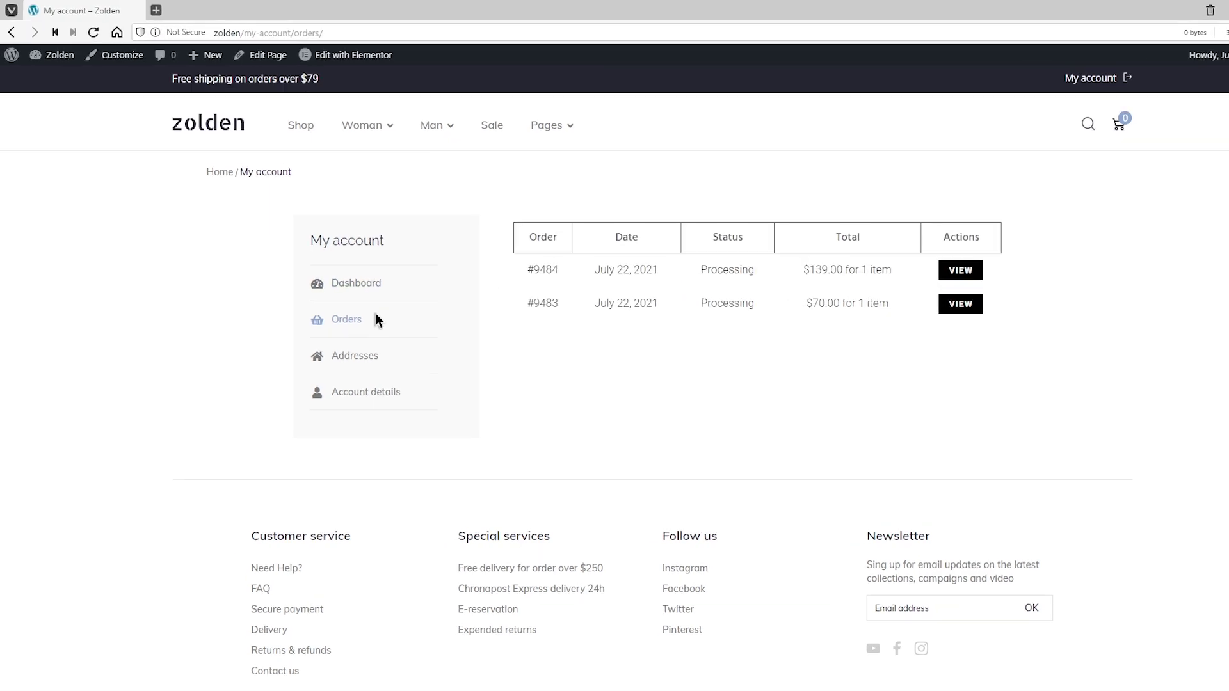
left_click(494, 451)
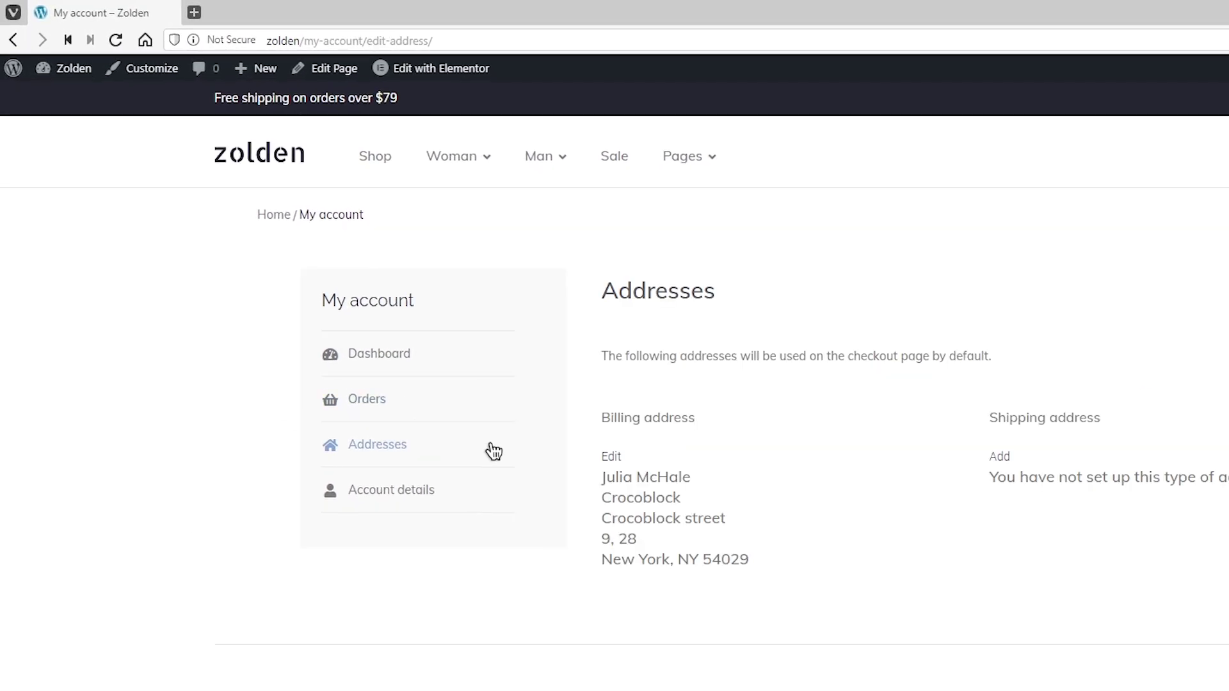
left_click(490, 489)
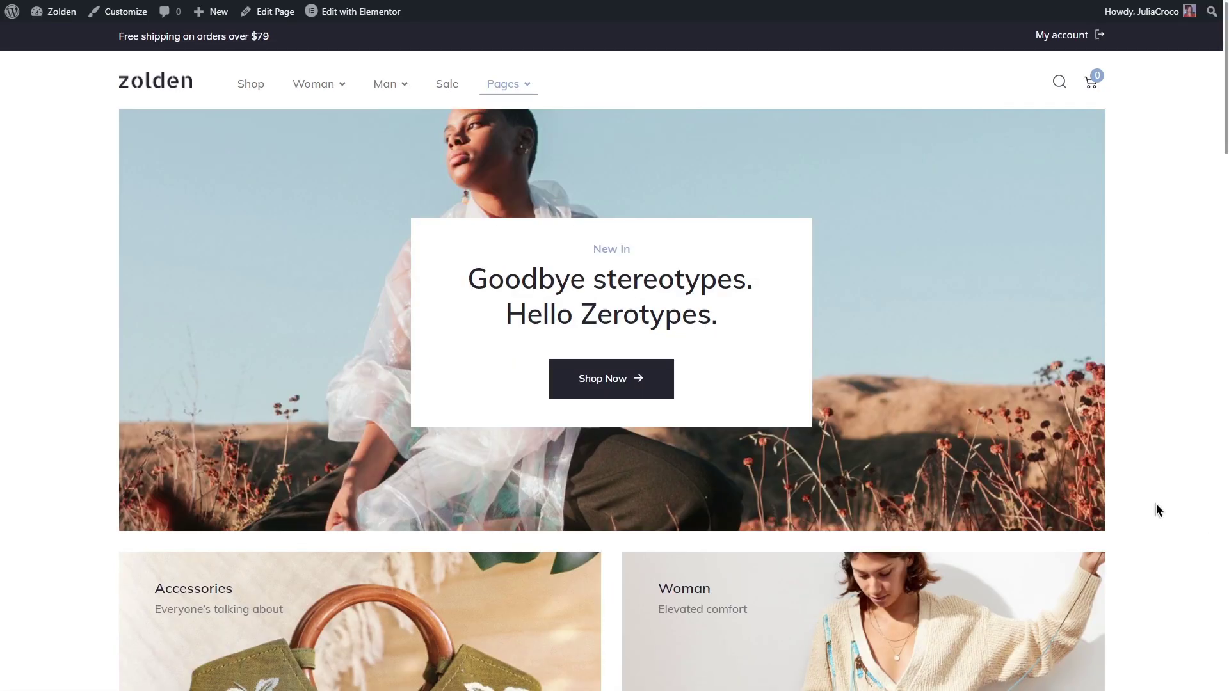
Go from the admin dashboard to the JetWooBuilder templates list.
mouse_move(59, 12)
left_click(54, 36)
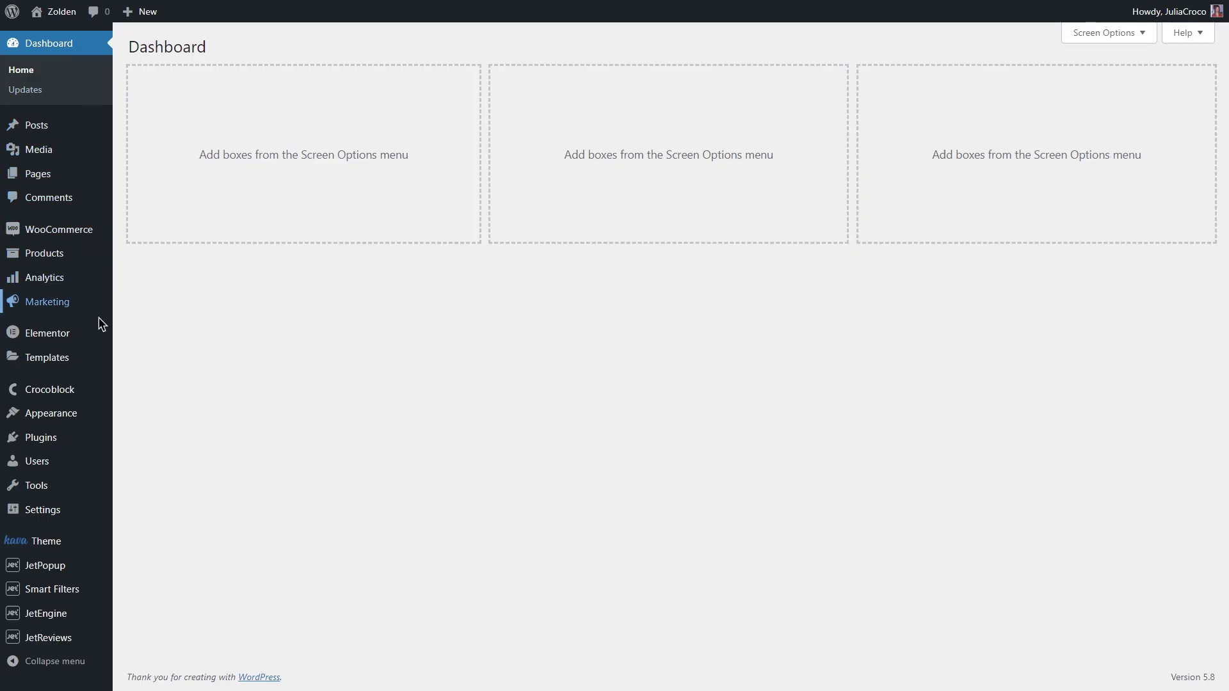
mouse_move(92, 392)
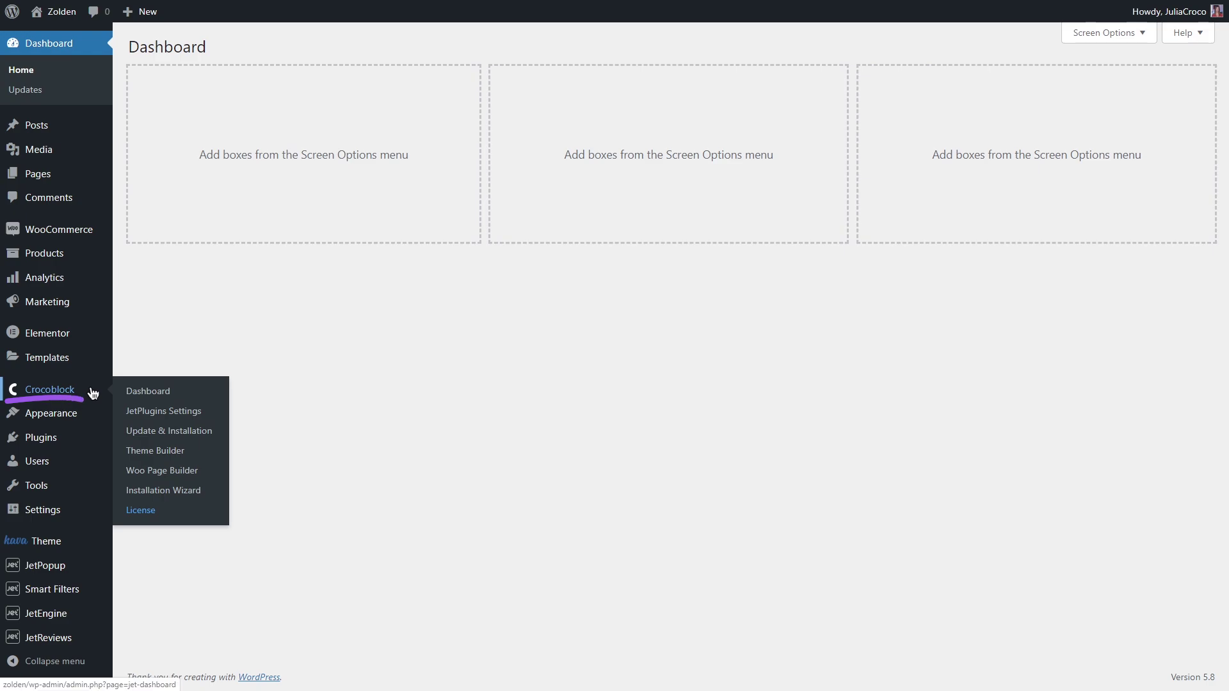
left_click(211, 480)
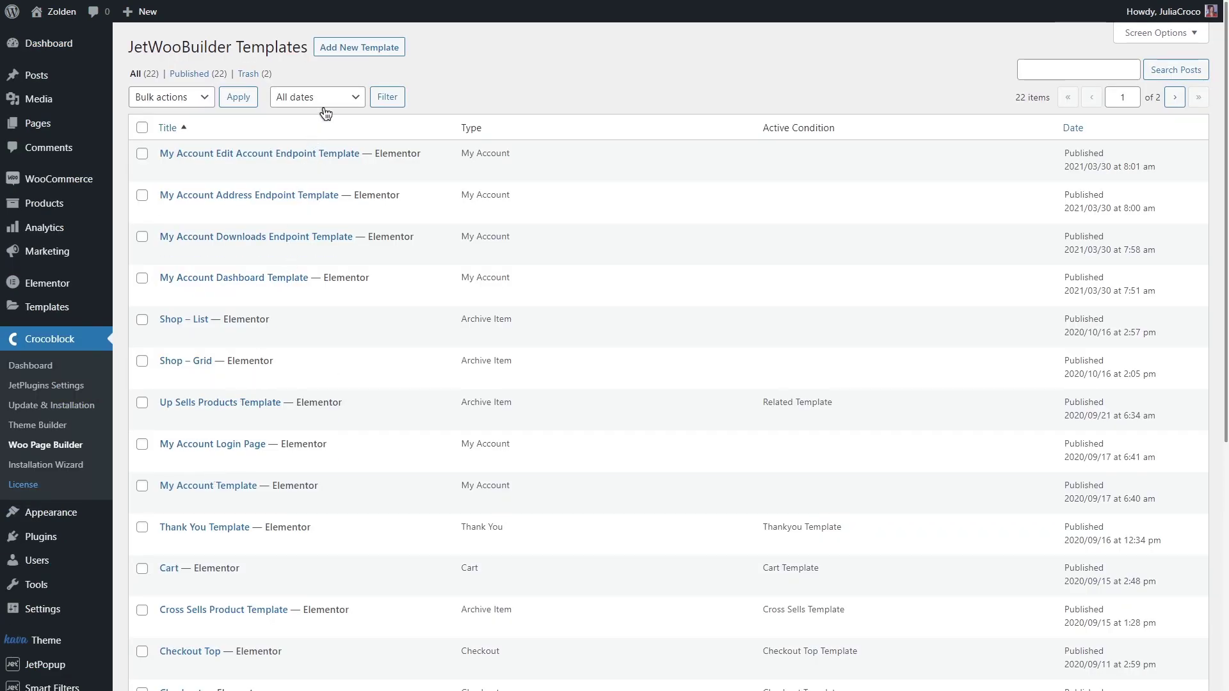
Create a My Account template named 'My Account Orders Endpoint Template'.
left_click(347, 51)
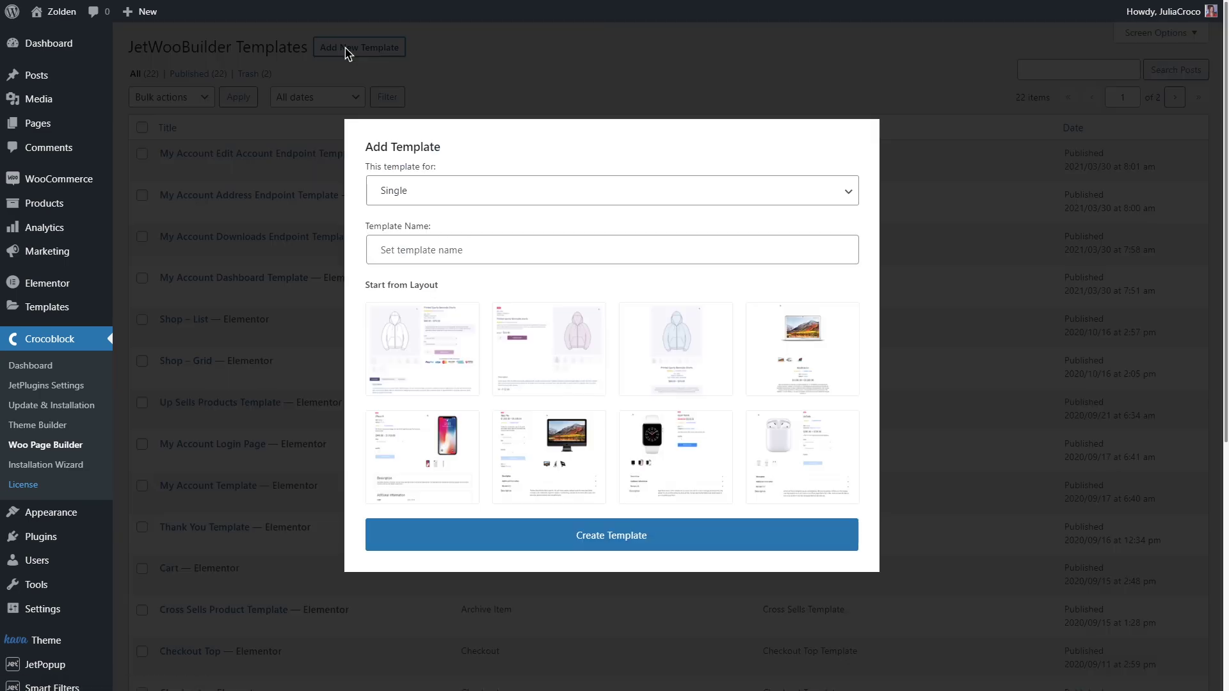
left_click(446, 193)
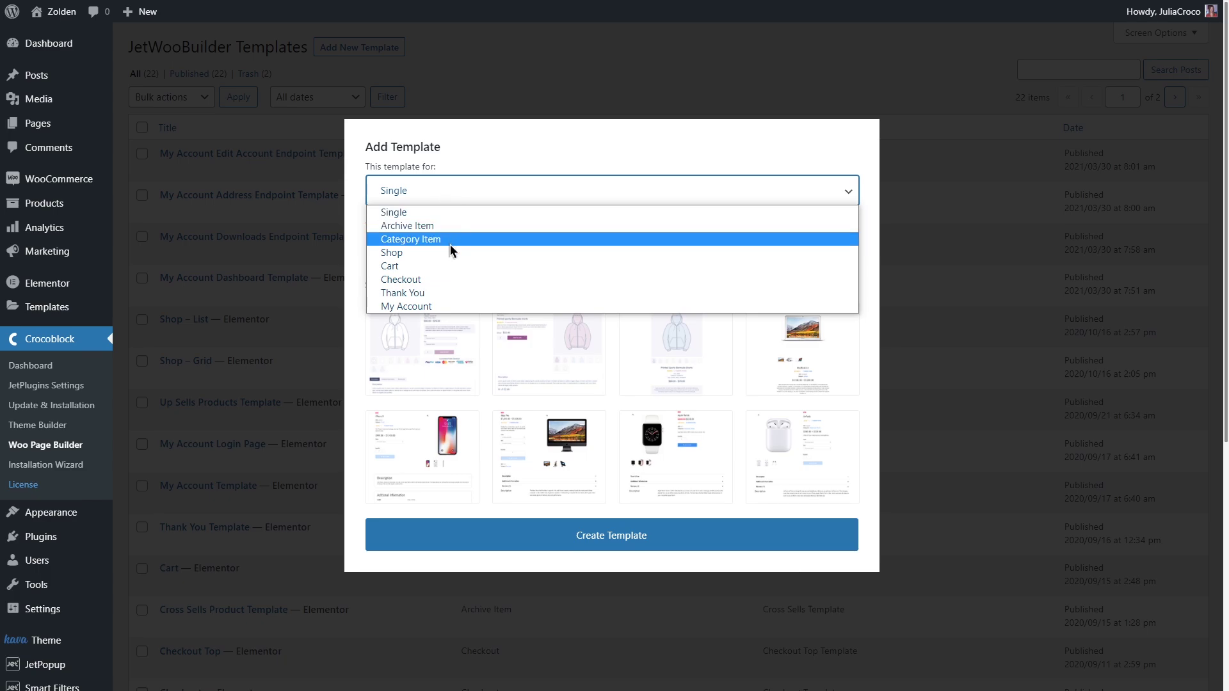
left_click(450, 306)
left_click(442, 371)
type("My Account Orders Endpoint Template")
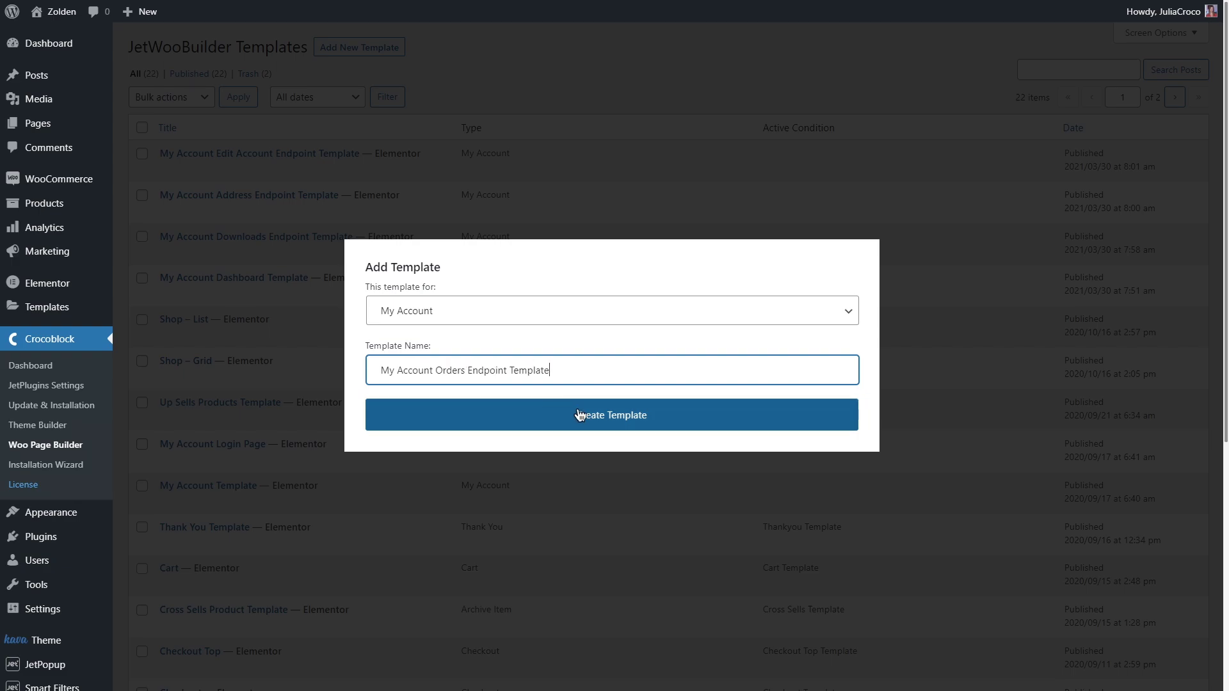
left_click(607, 416)
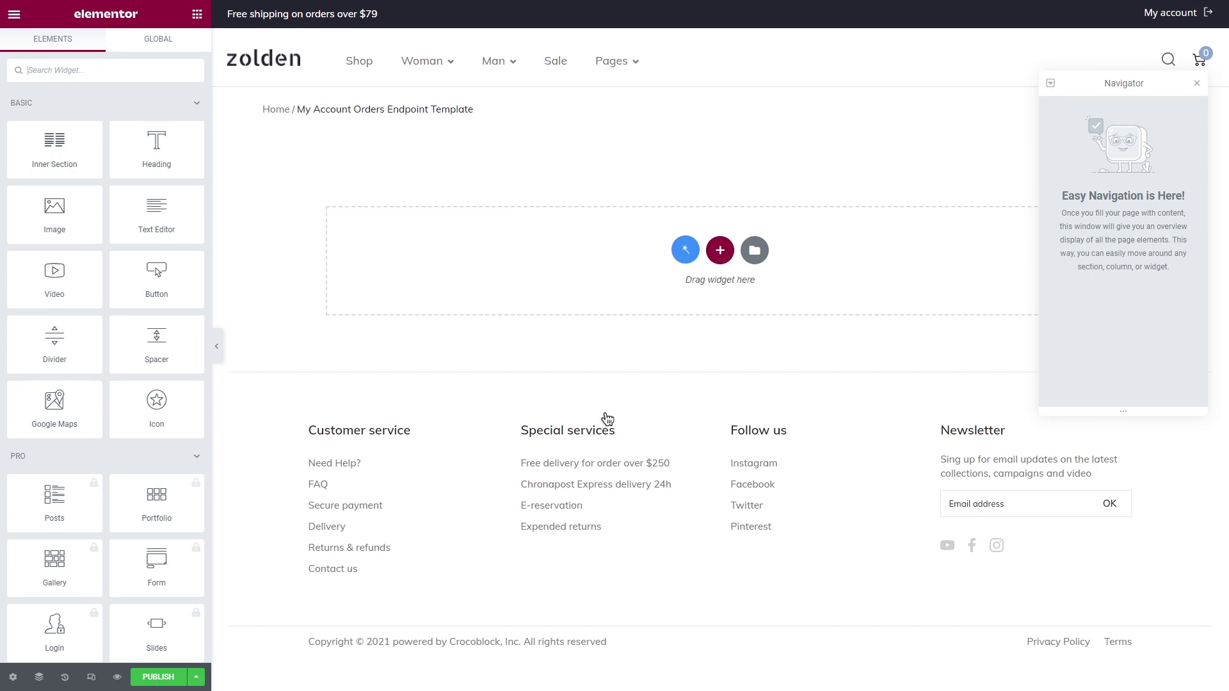
Search widgets for 'my account order' and place My Account Order in the empty section.
mouse_move(606, 417)
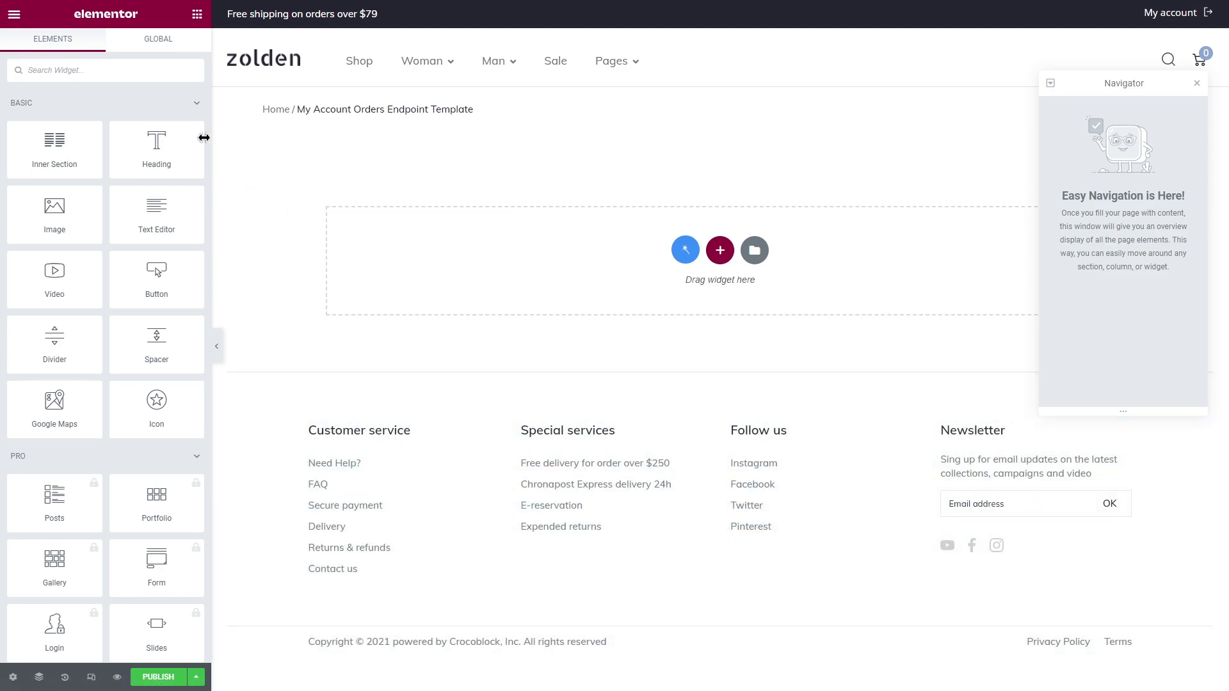
left_click(145, 70)
type("my ac")
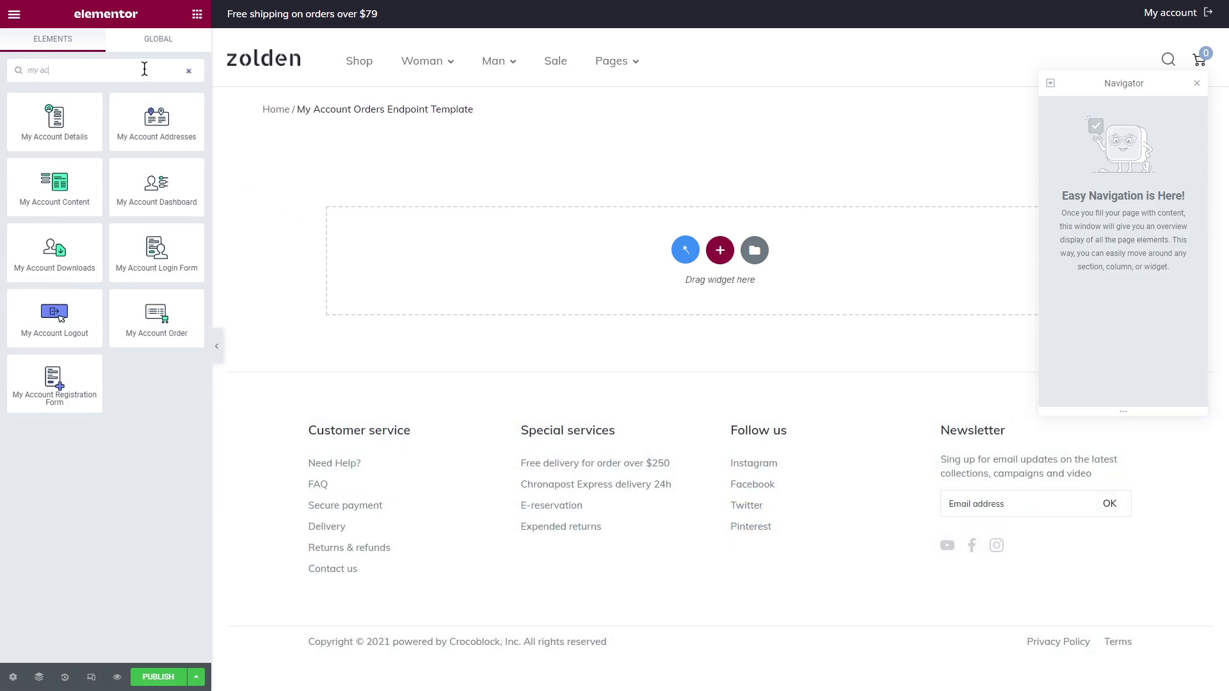
type("count order")
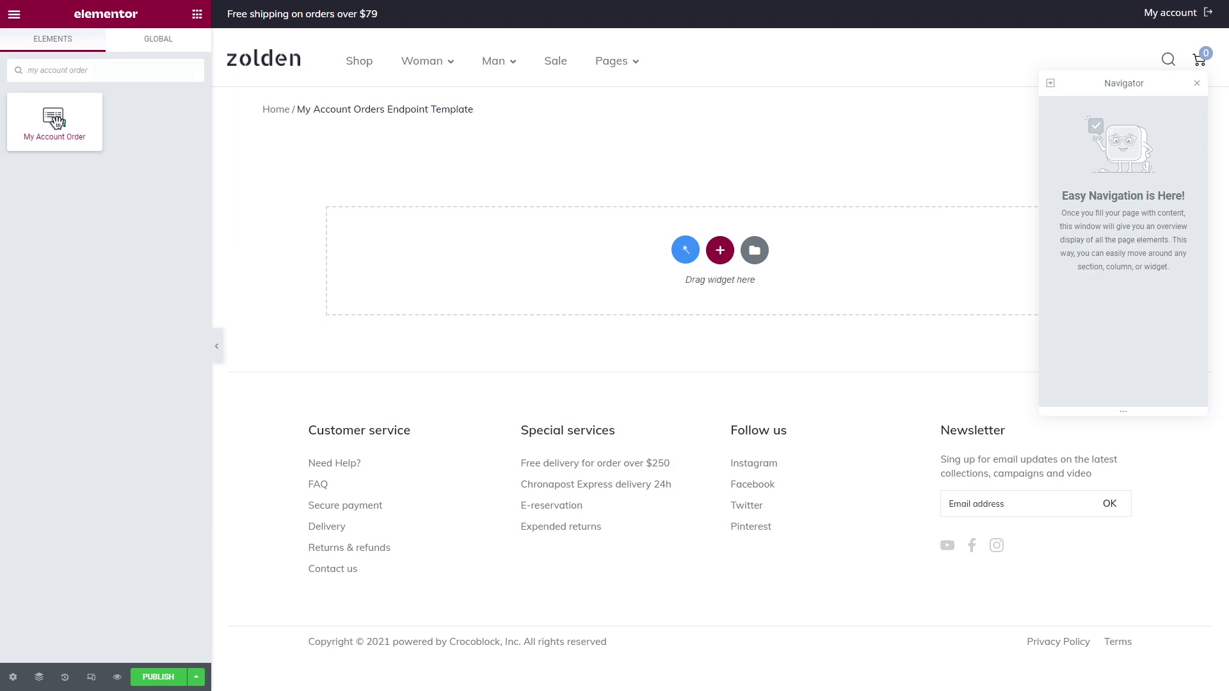
left_click_drag(56, 119, 423, 236)
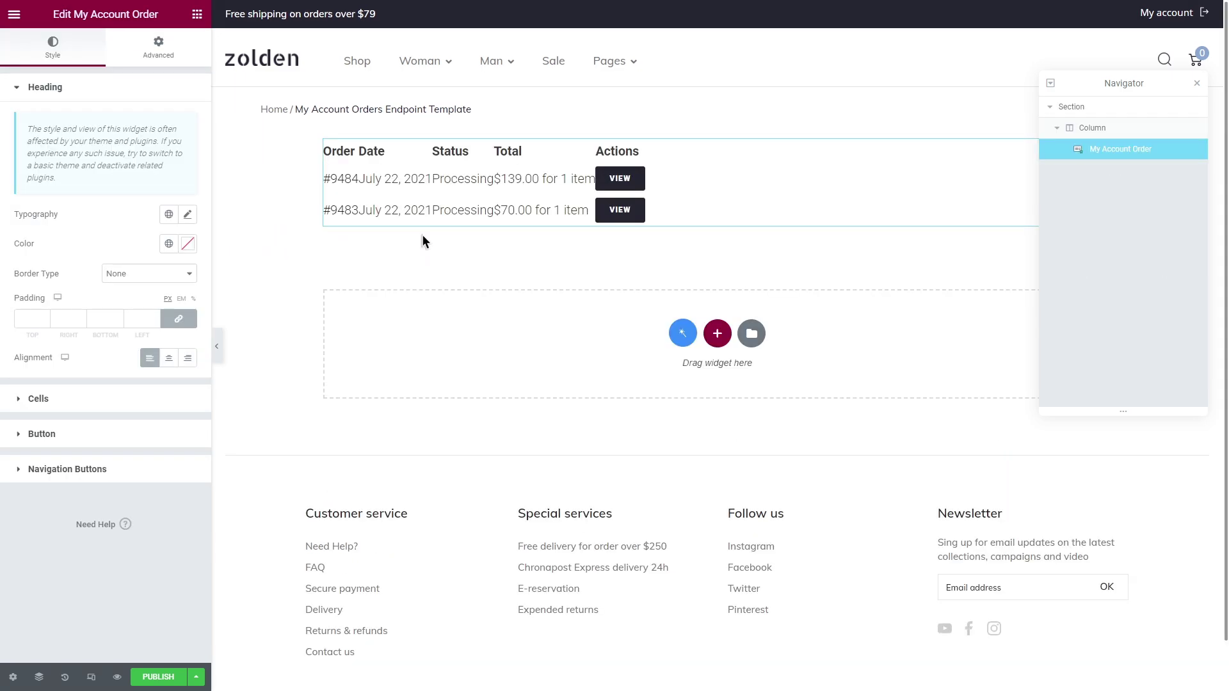
Set the table heading typography to Hind, size 16, medium weight.
left_click(187, 214)
left_click(144, 280)
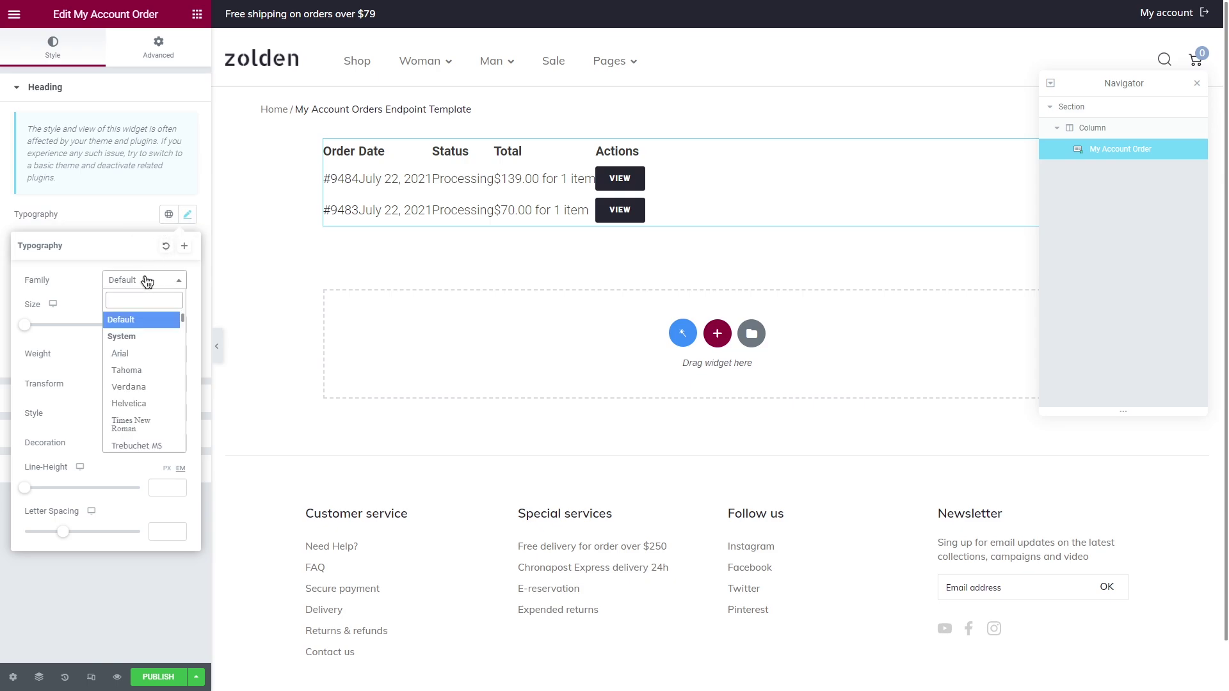
type("hind")
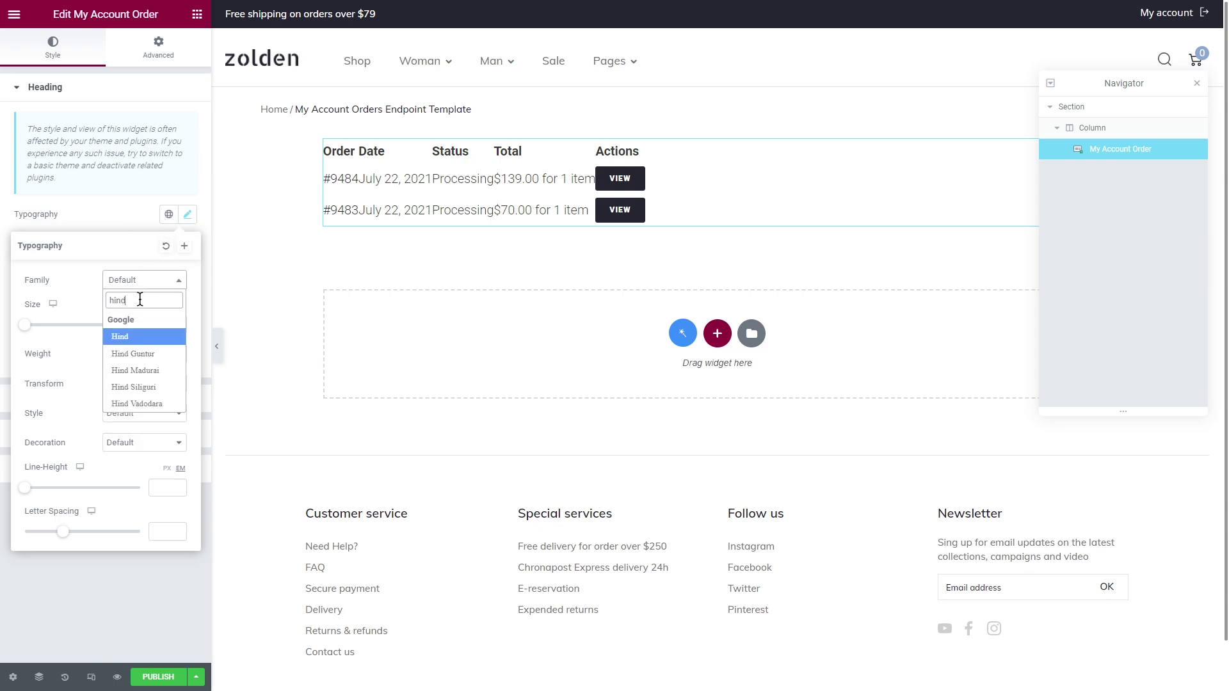
left_click(144, 335)
left_click(163, 324)
type("16")
left_click(150, 357)
left_click(147, 410)
left_click(187, 216)
Give the heading grey text and a solid 1 px border with a border colour.
left_click(188, 244)
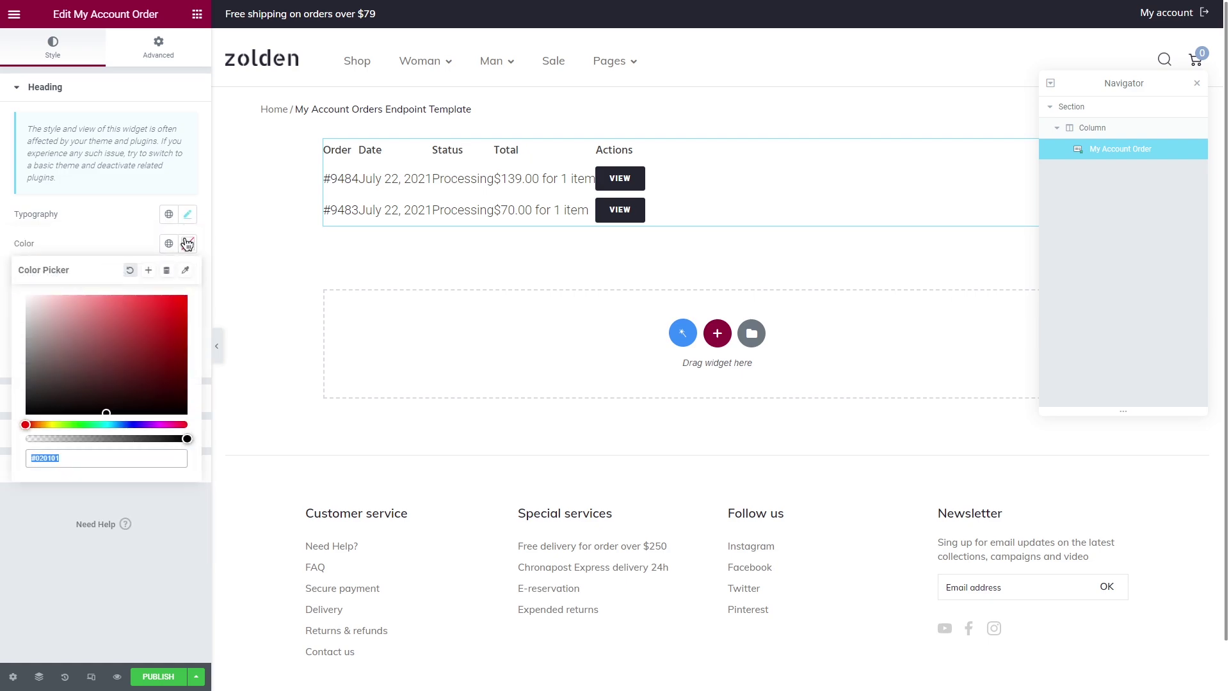
left_click(188, 244)
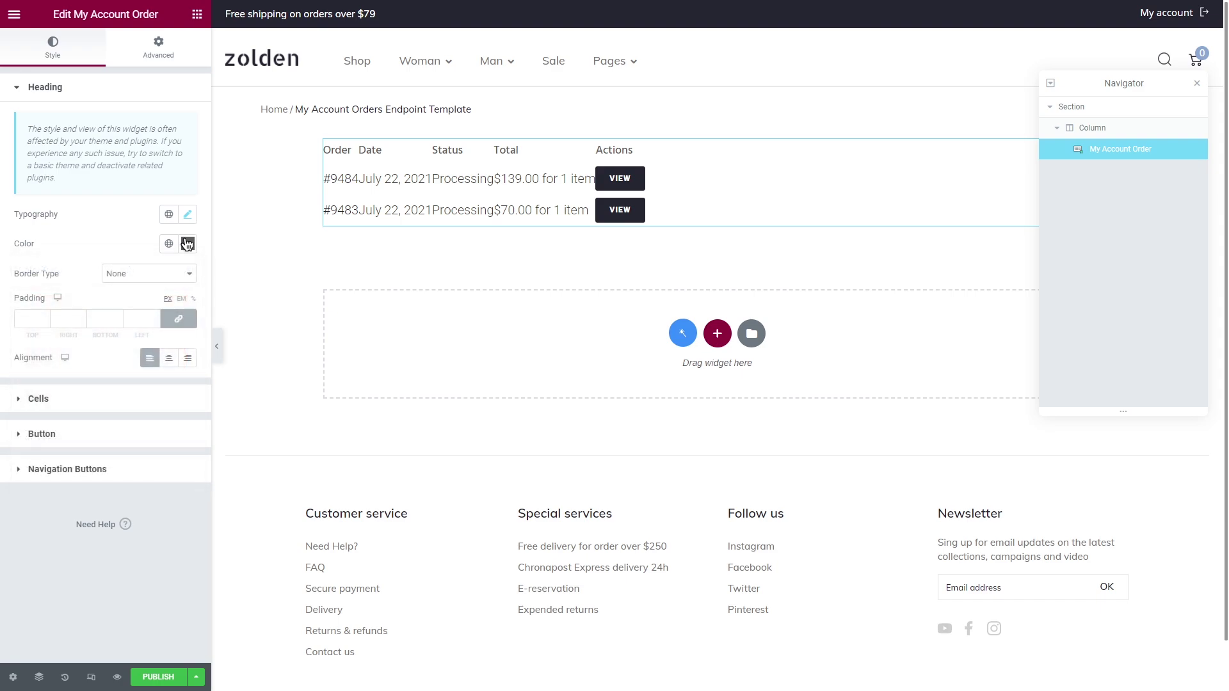
left_click(170, 274)
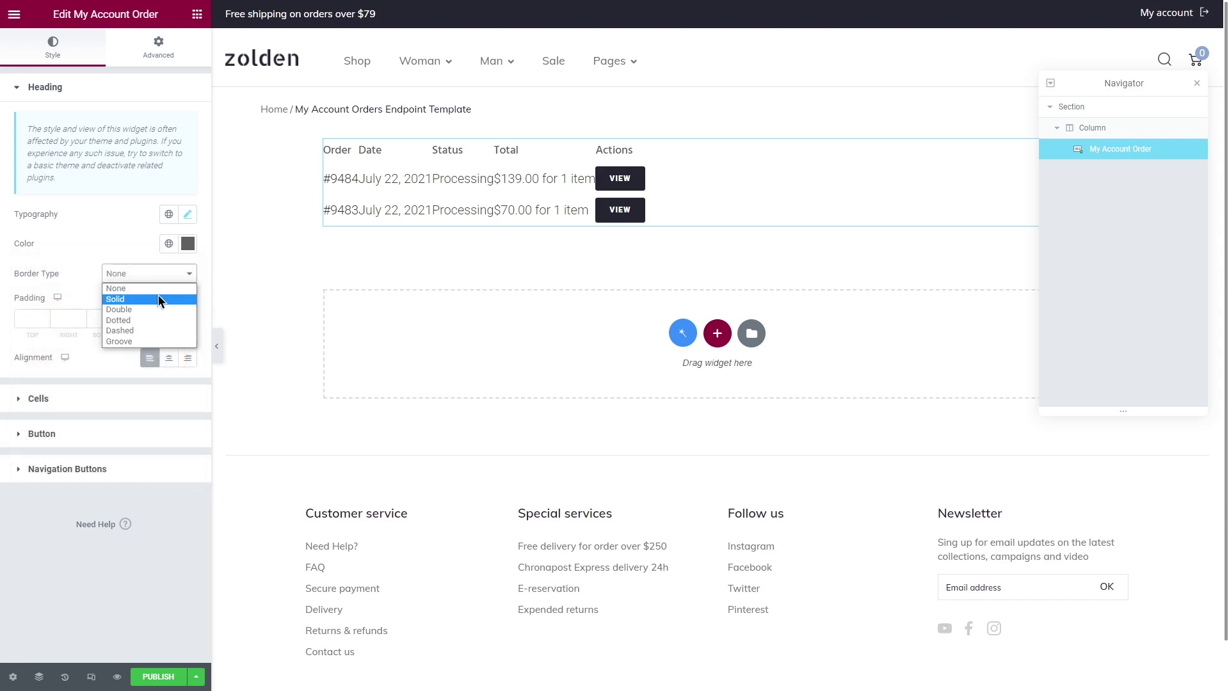
left_click(159, 294)
left_click(146, 318)
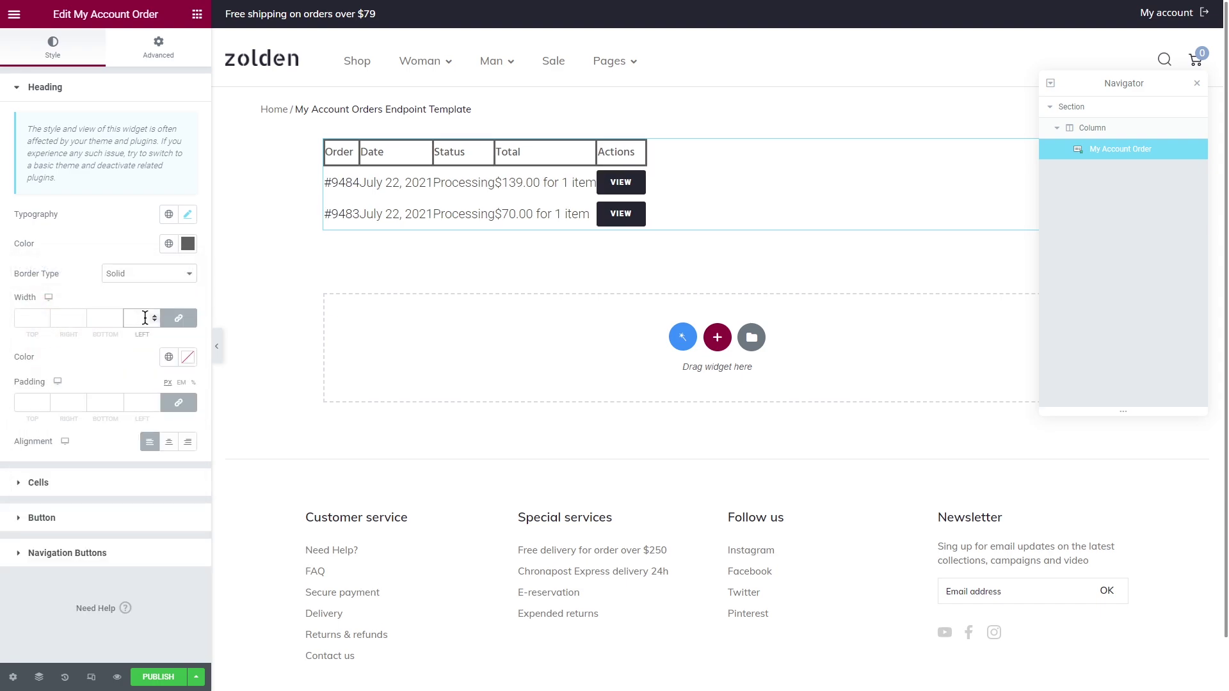
type("1")
left_click(187, 357)
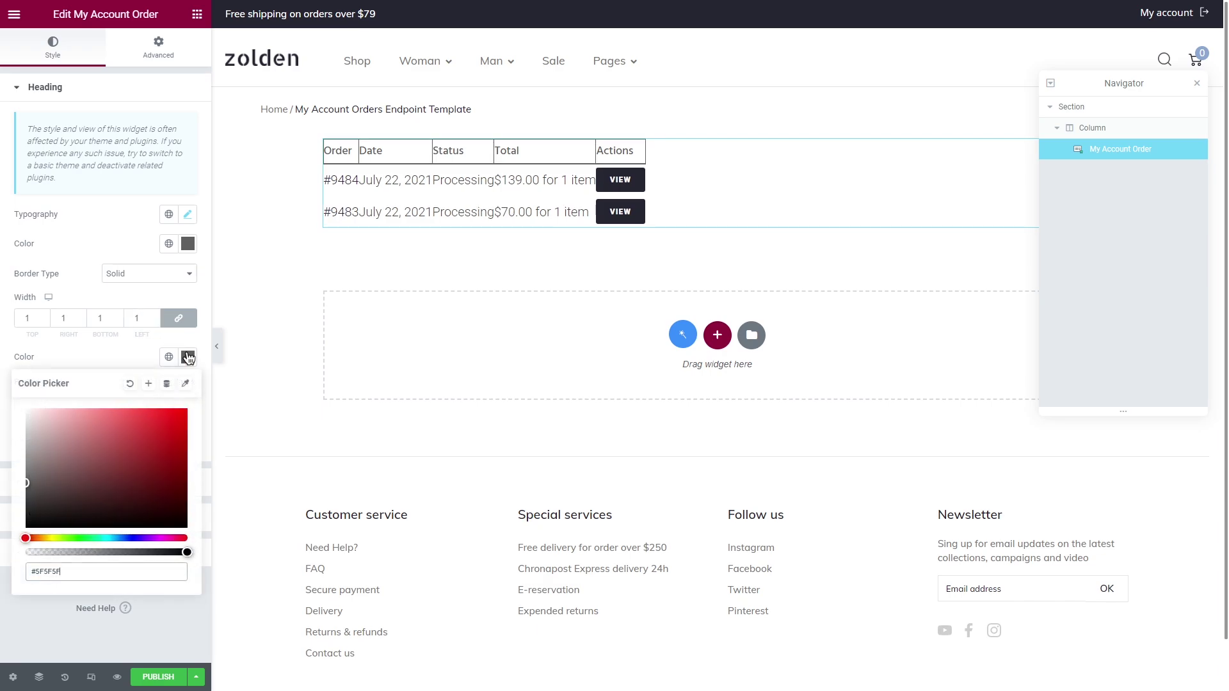
Give the header row 10 px top and bottom padding and center its labels.
left_click(188, 357)
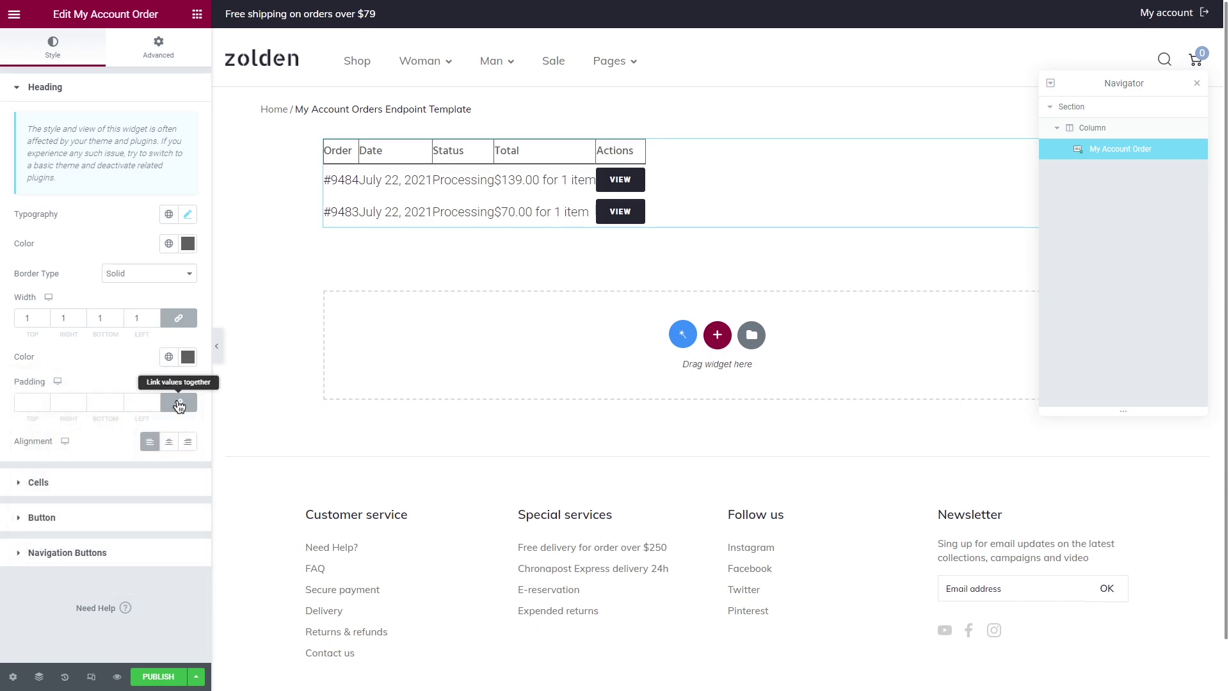
left_click(103, 402)
type("10")
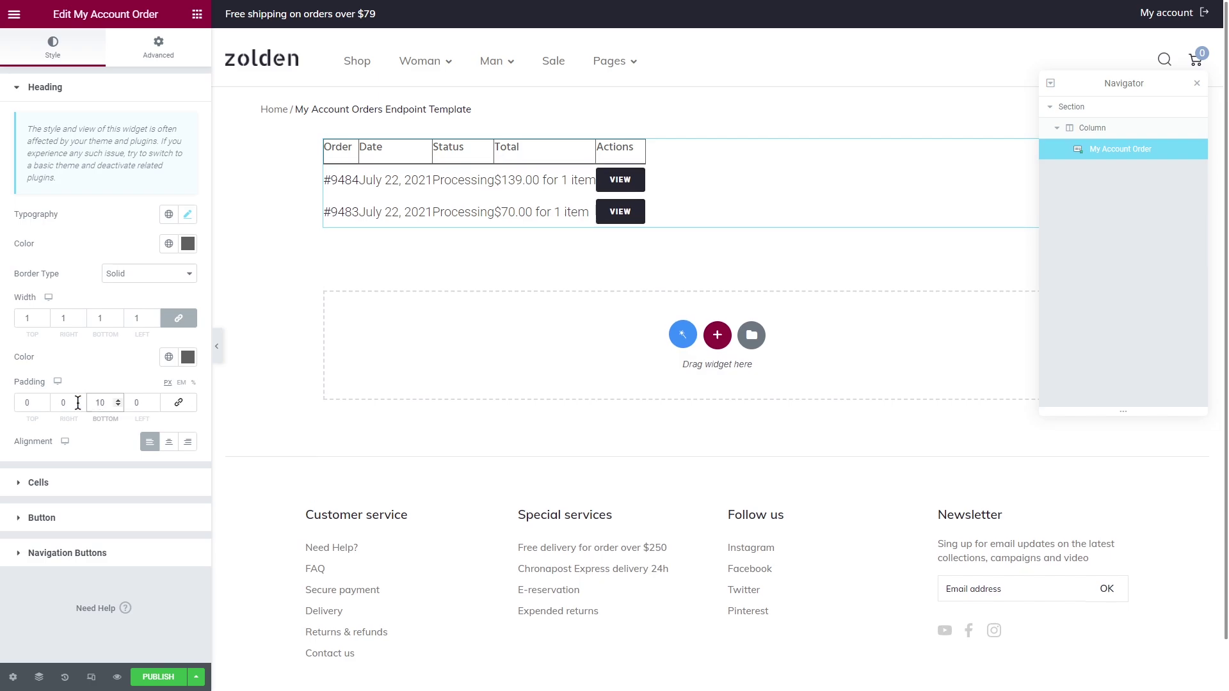
left_click(20, 402)
type("10")
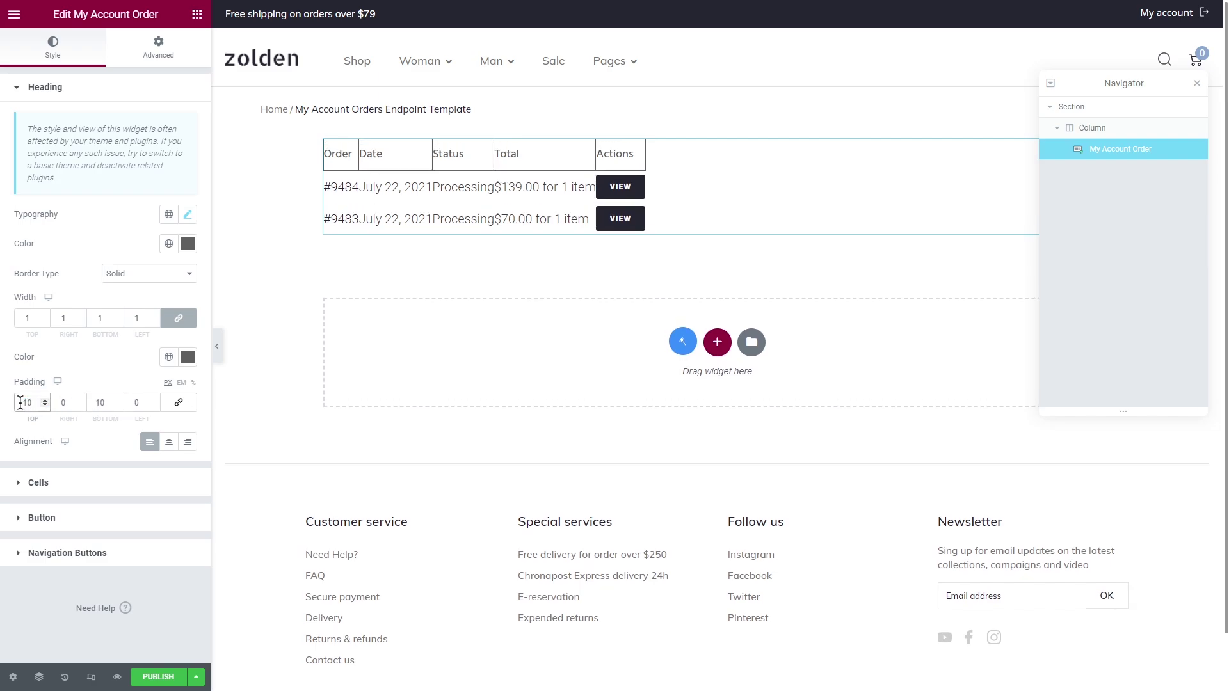
left_click(168, 442)
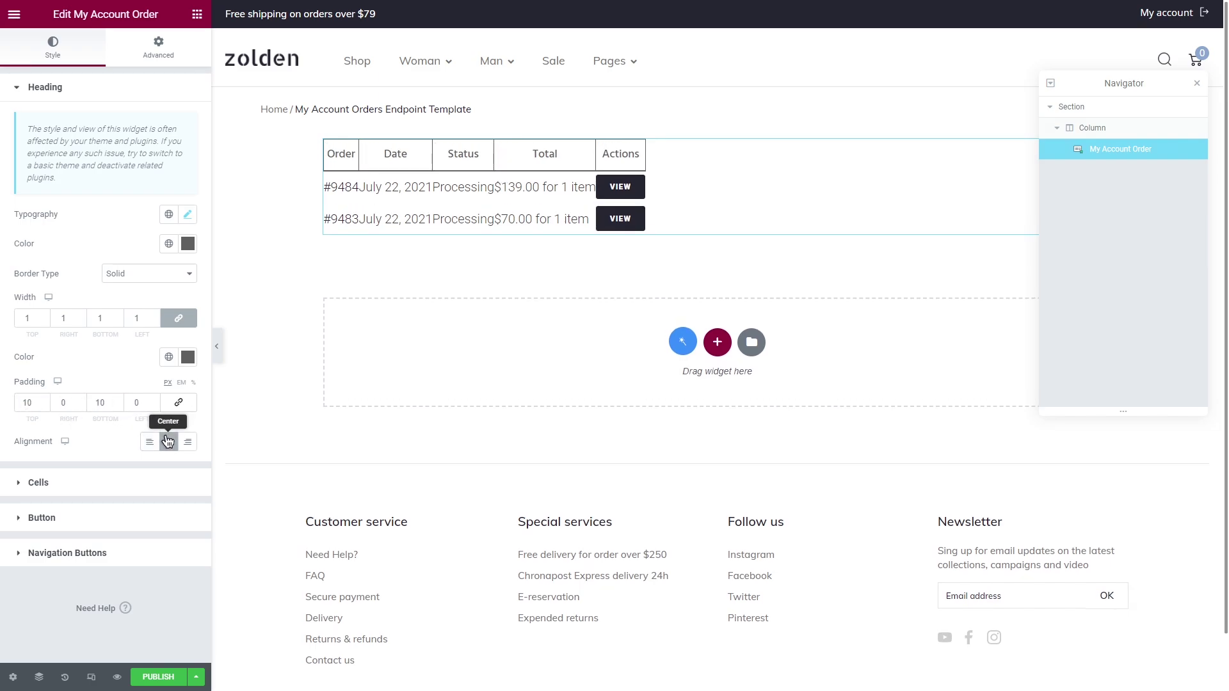
Style the table cells with 16 px text, #4A4A4A order colour and global Accent hover colour.
left_click(134, 484)
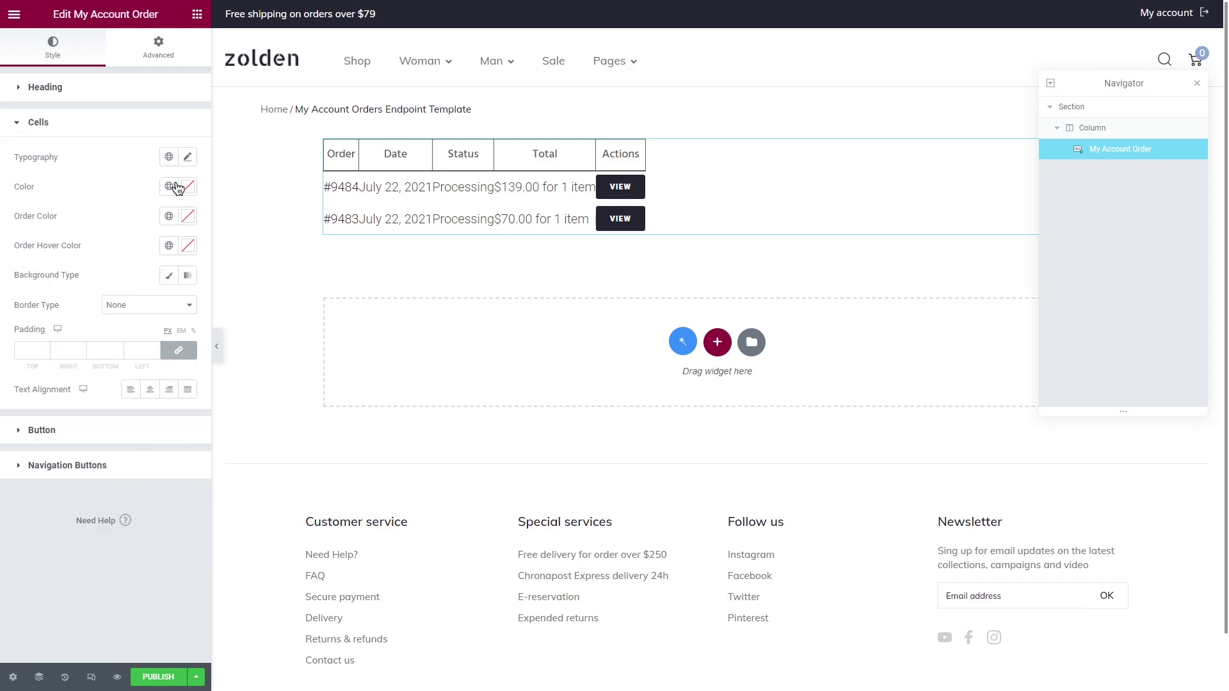
left_click(188, 156)
left_click(163, 266)
type("16")
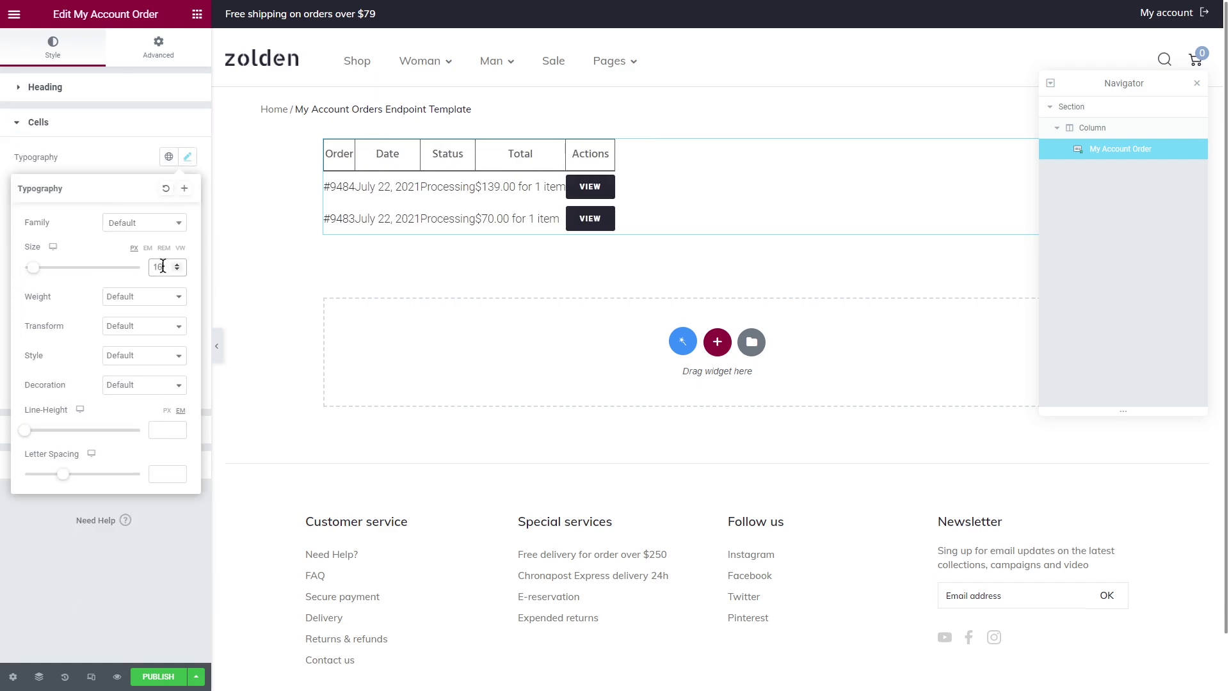
left_click(187, 157)
left_click(188, 216)
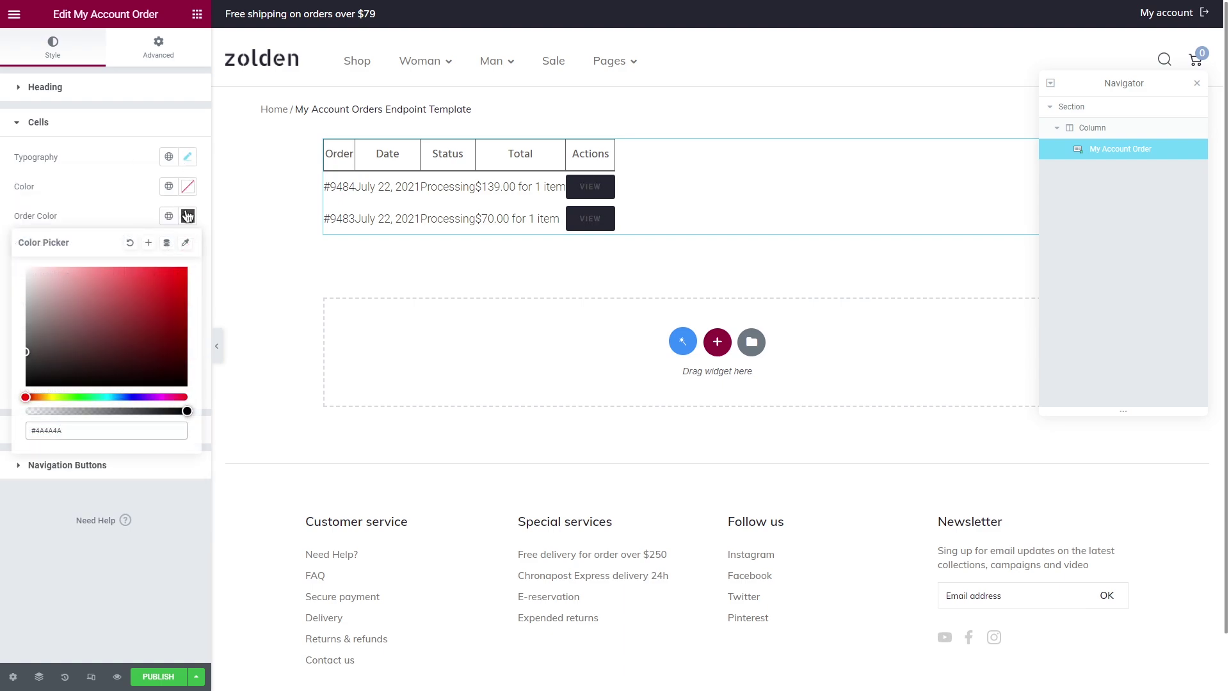
left_click(188, 216)
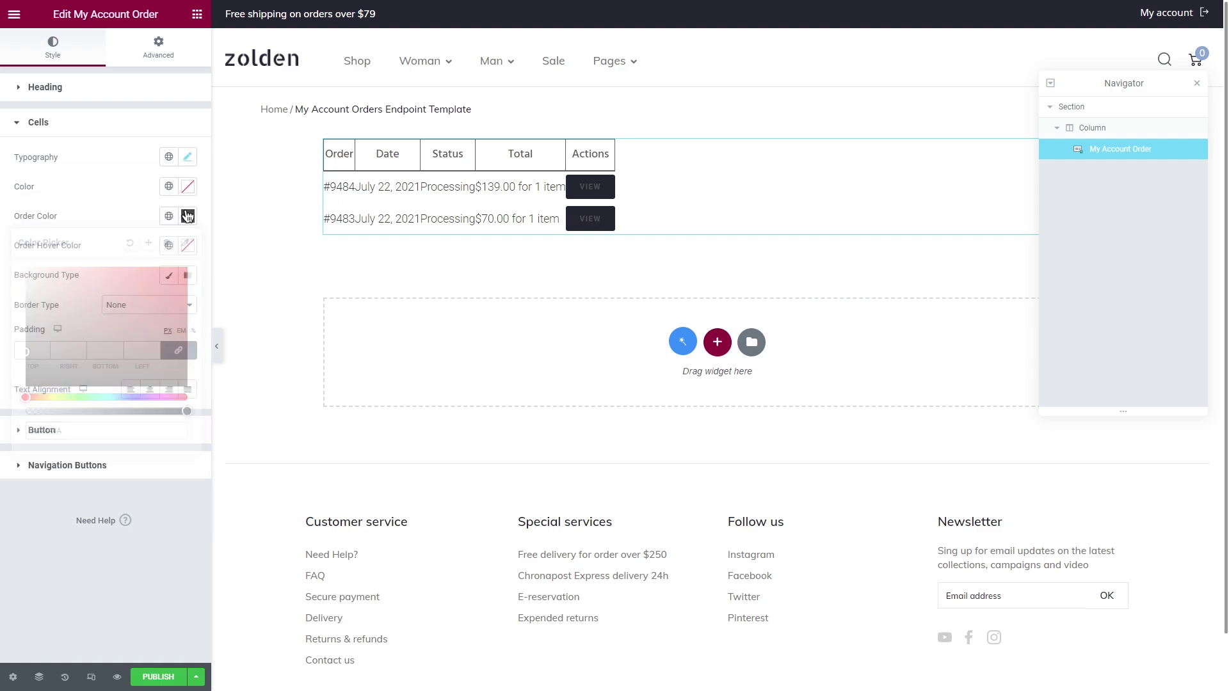
left_click(169, 245)
left_click(122, 384)
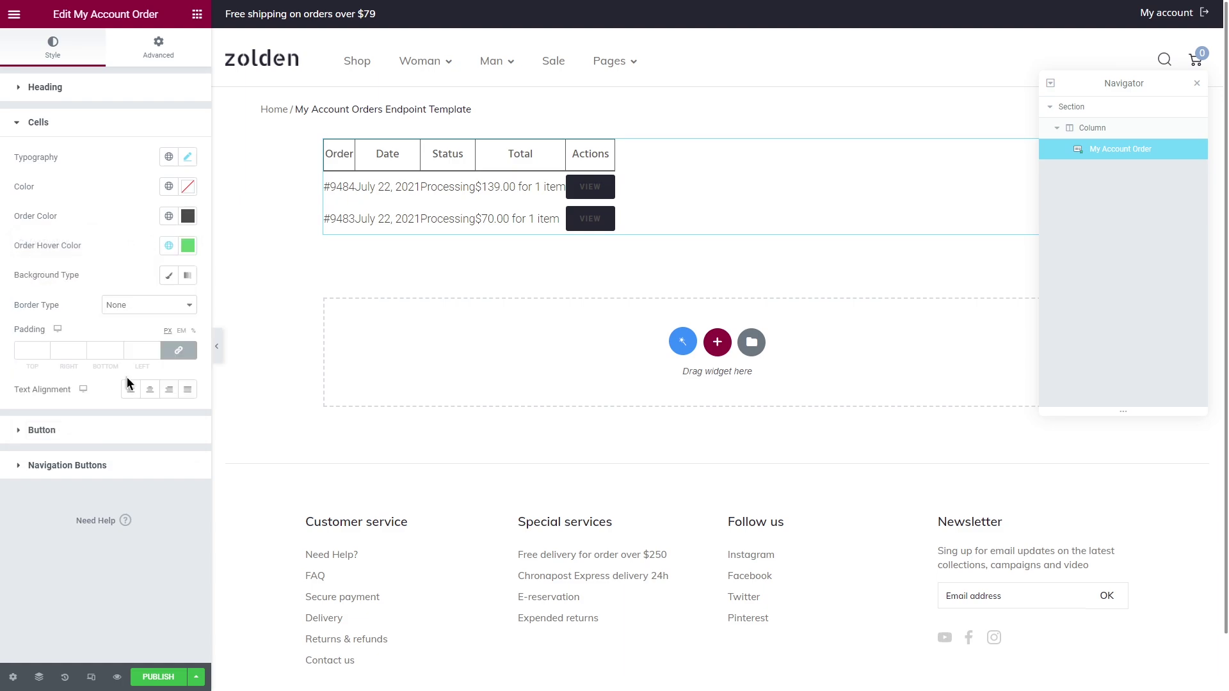
Give the cells 10 px top/bottom and 5 px left/right padding, then open the button styles.
left_click(179, 350)
left_click(136, 350)
type("5")
left_click(99, 350)
type("10")
left_click(63, 350)
type("5")
left_click(29, 350)
type("10")
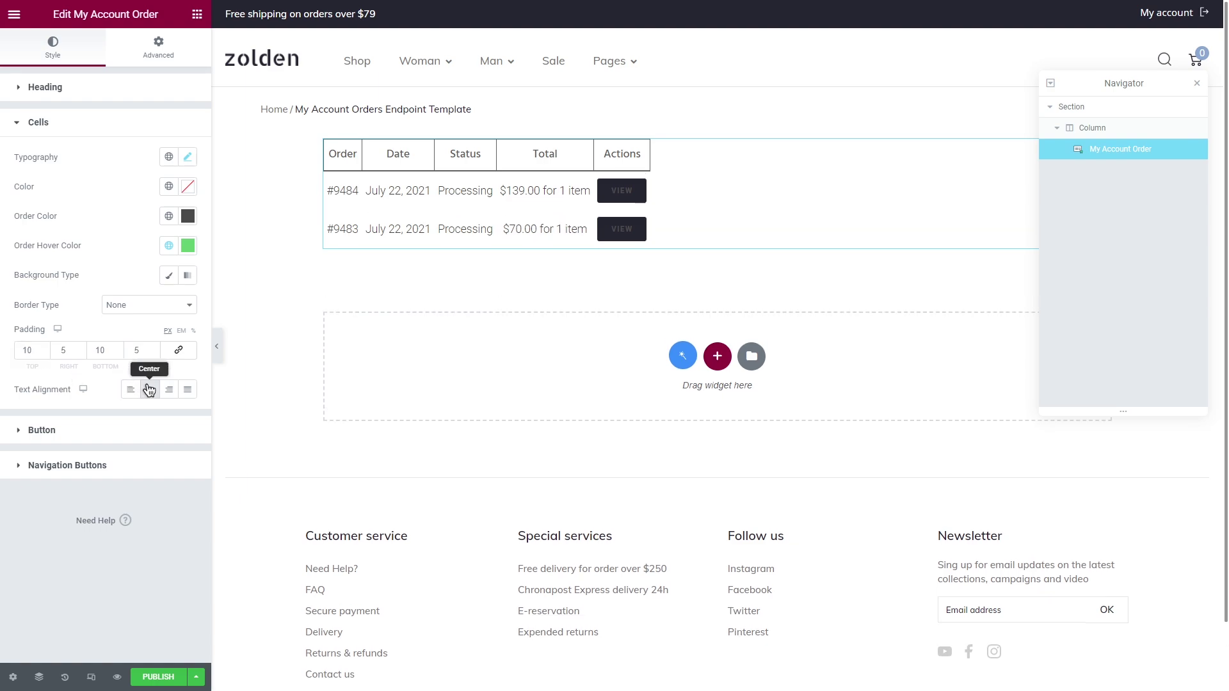
left_click(147, 430)
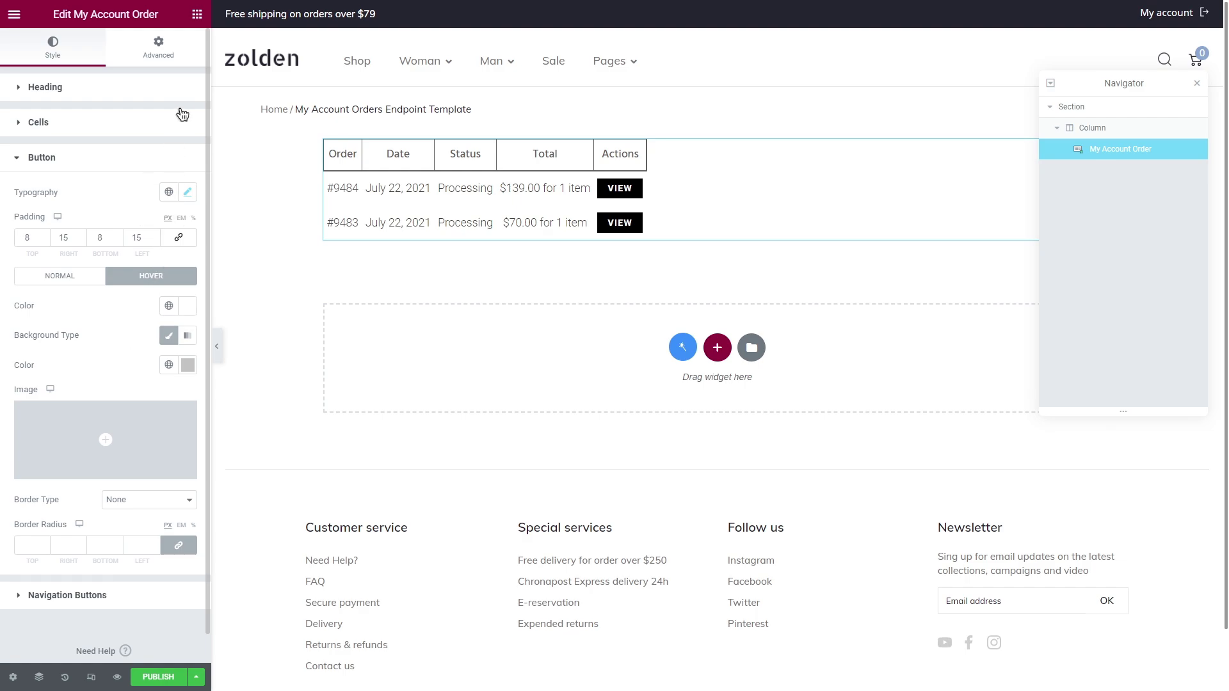
Search widgets for 'my account', then publish the My Account Orders Endpoint Template.
left_click(197, 14)
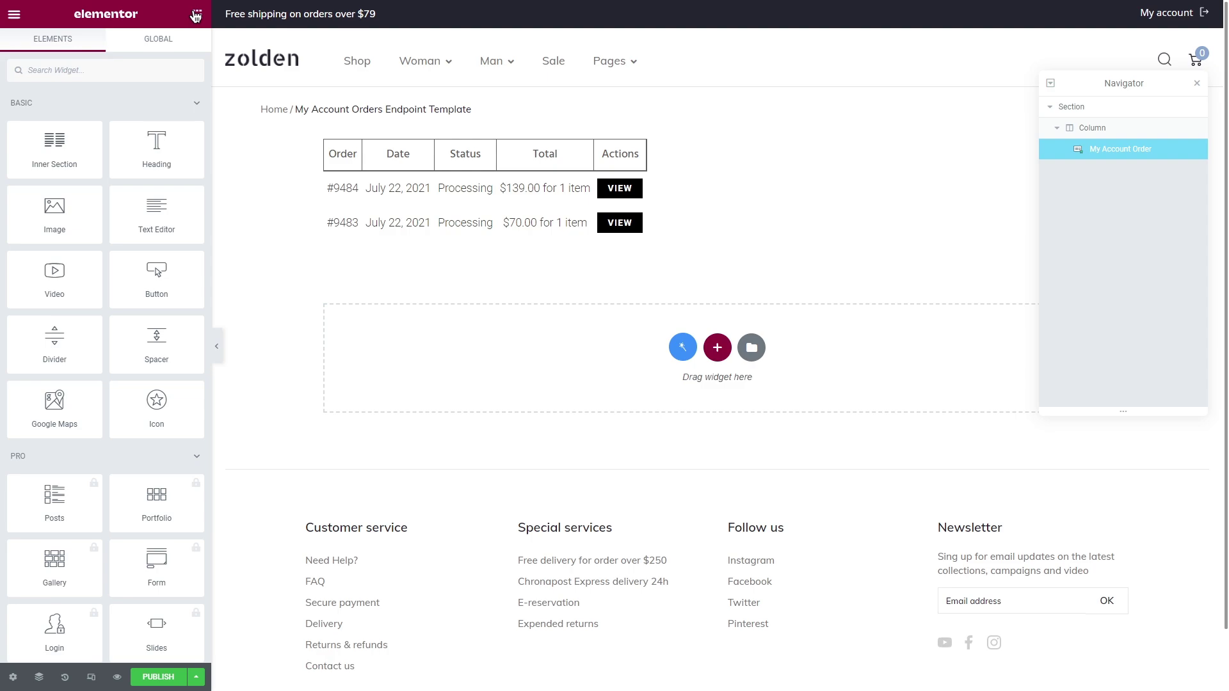
left_click(137, 70)
type("my account")
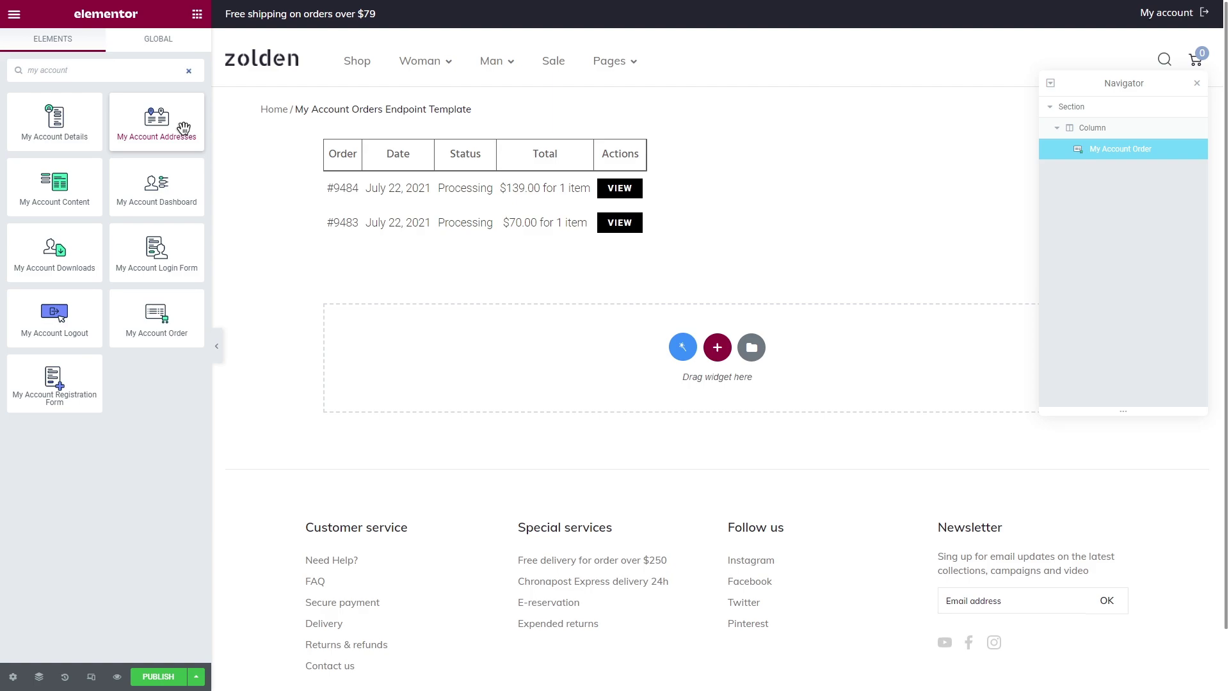
left_click(162, 677)
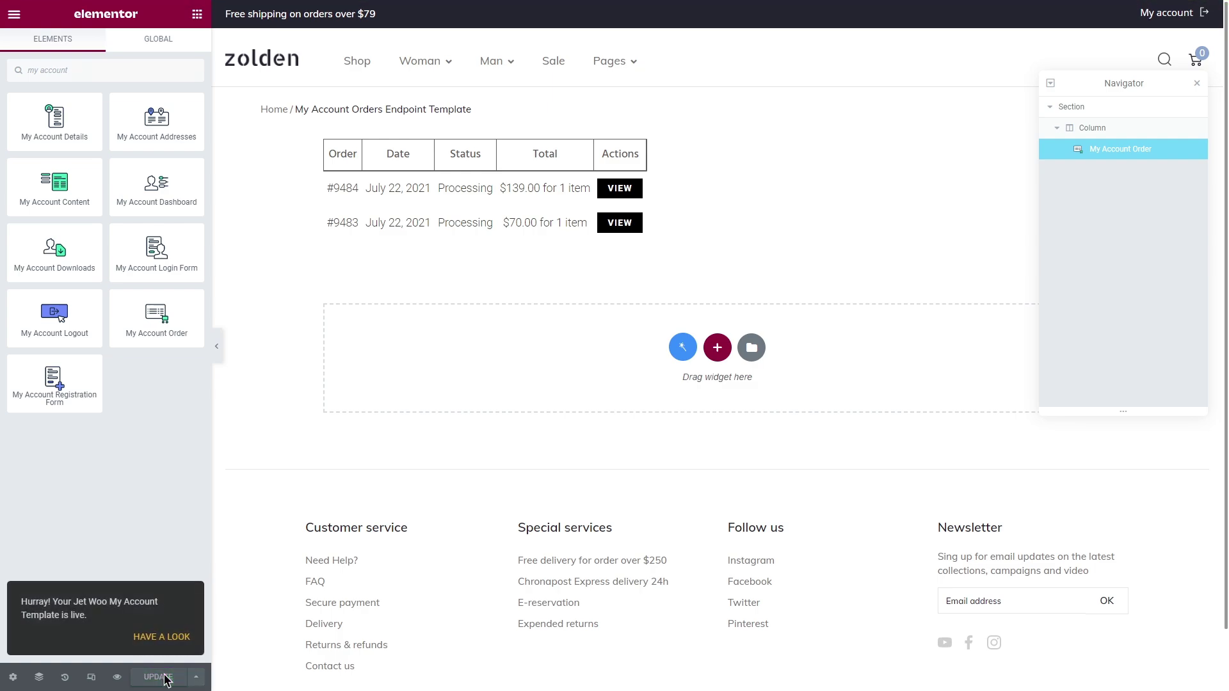
Leave the editor and open the JetWooBuilder tab of the WooCommerce settings.
left_click(14, 16)
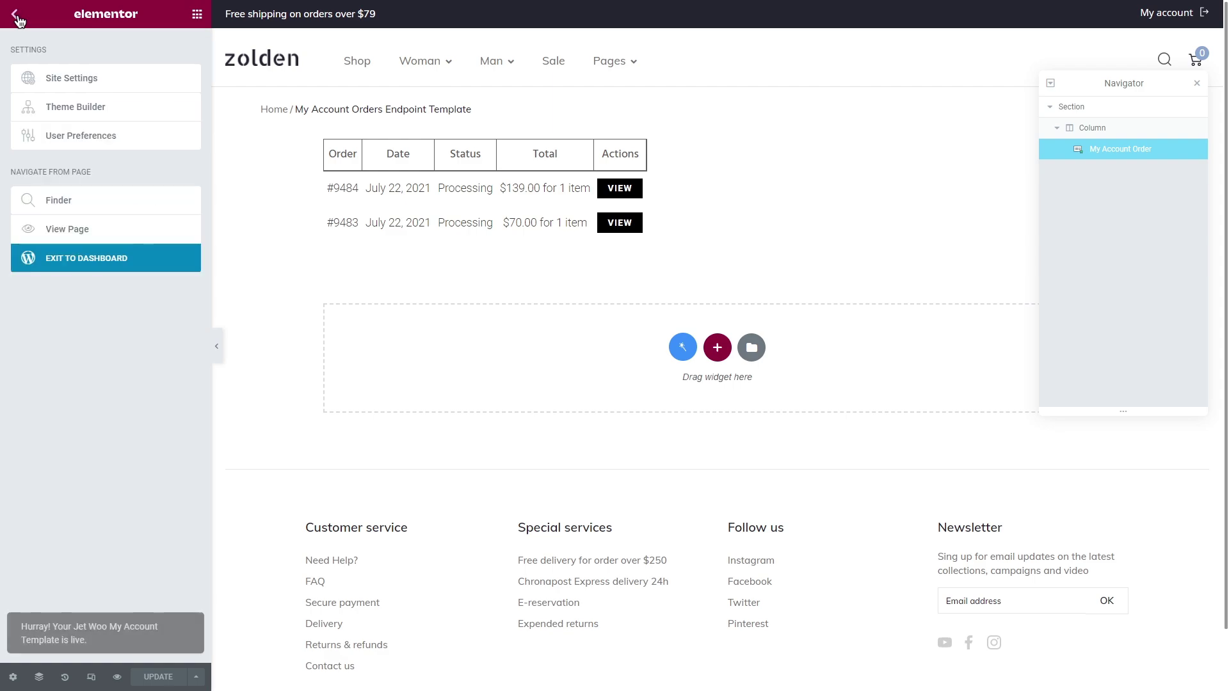
left_click(130, 257)
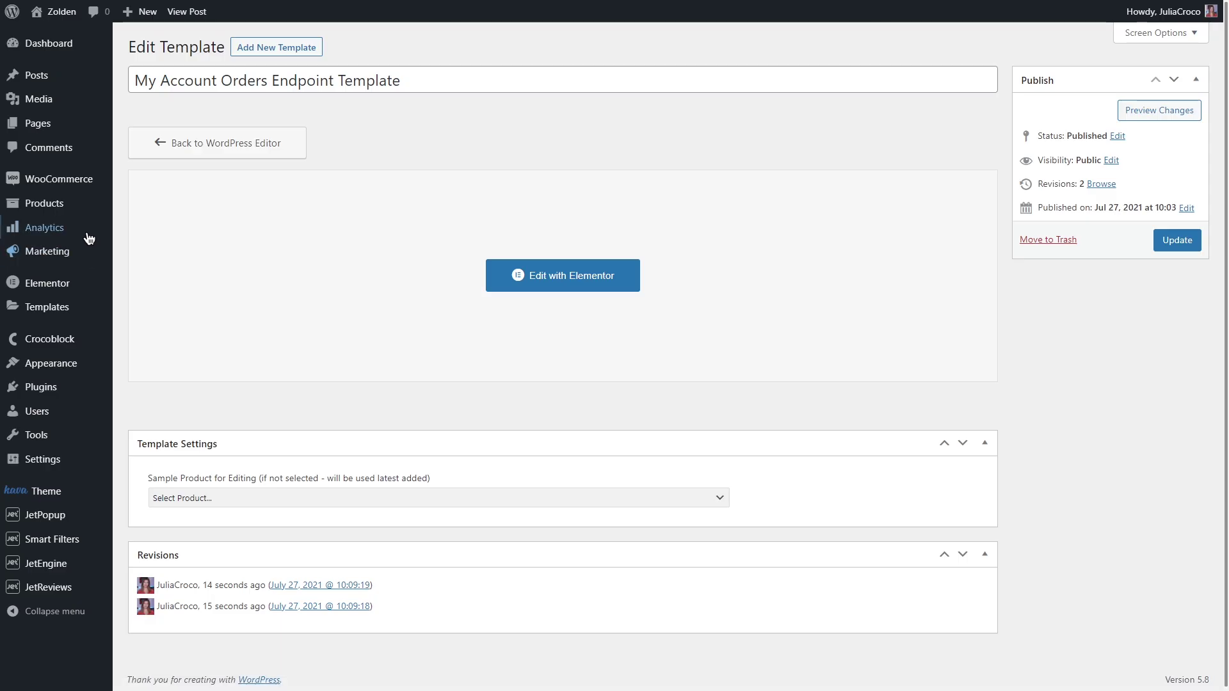
mouse_move(90, 180)
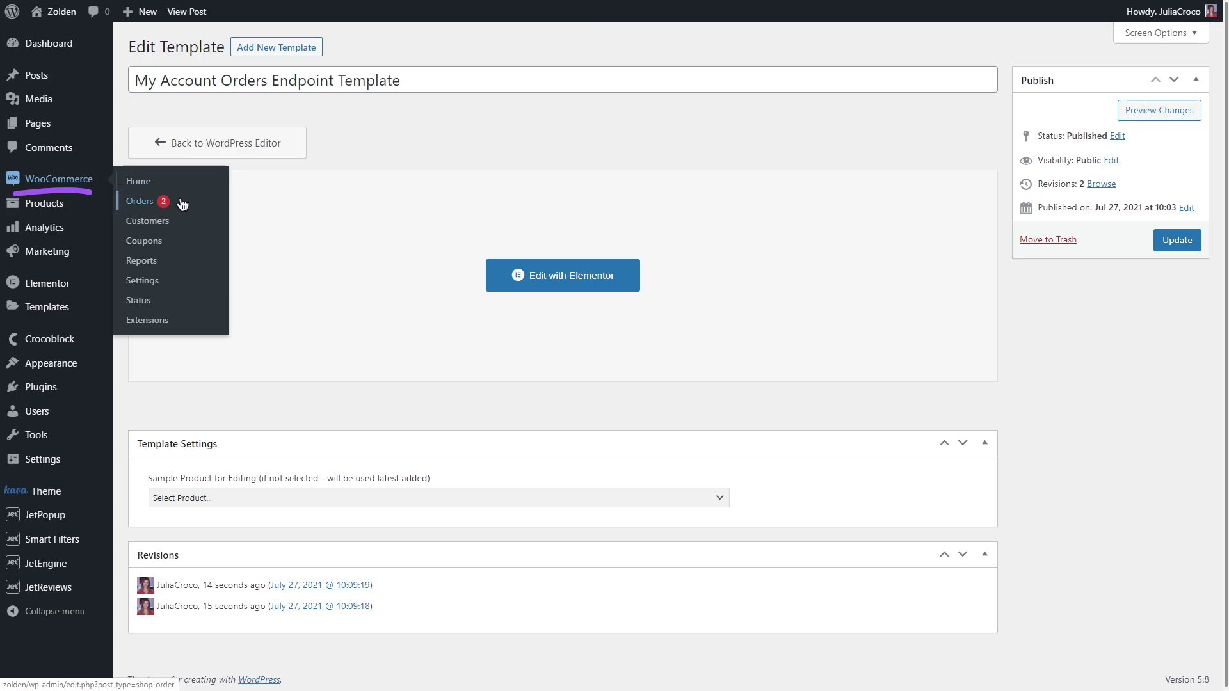
left_click(170, 280)
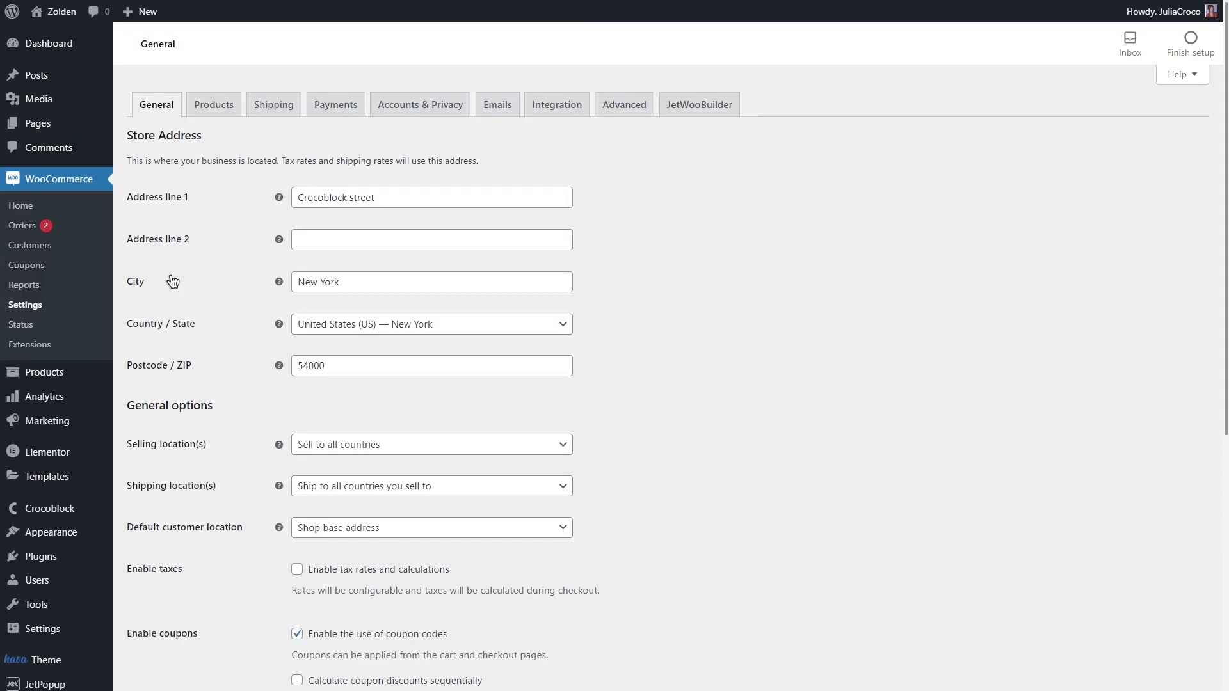
left_click(714, 105)
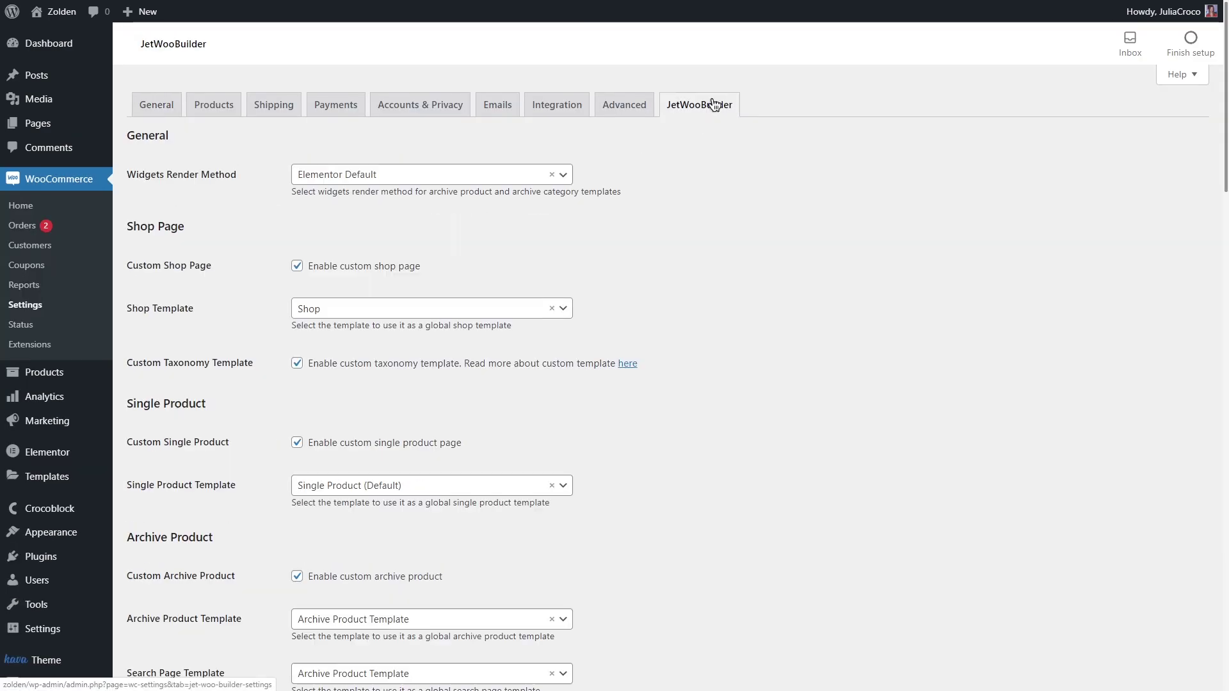
scroll(715, 237, "down", 8)
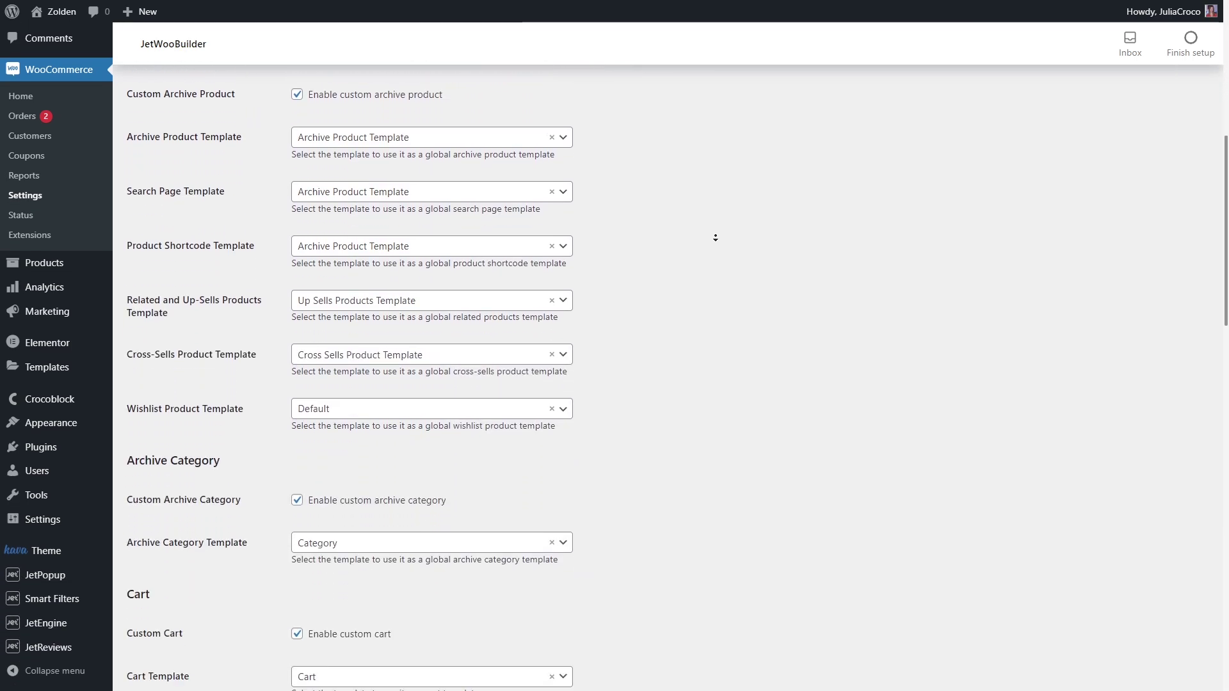
scroll(716, 237, "down", 15)
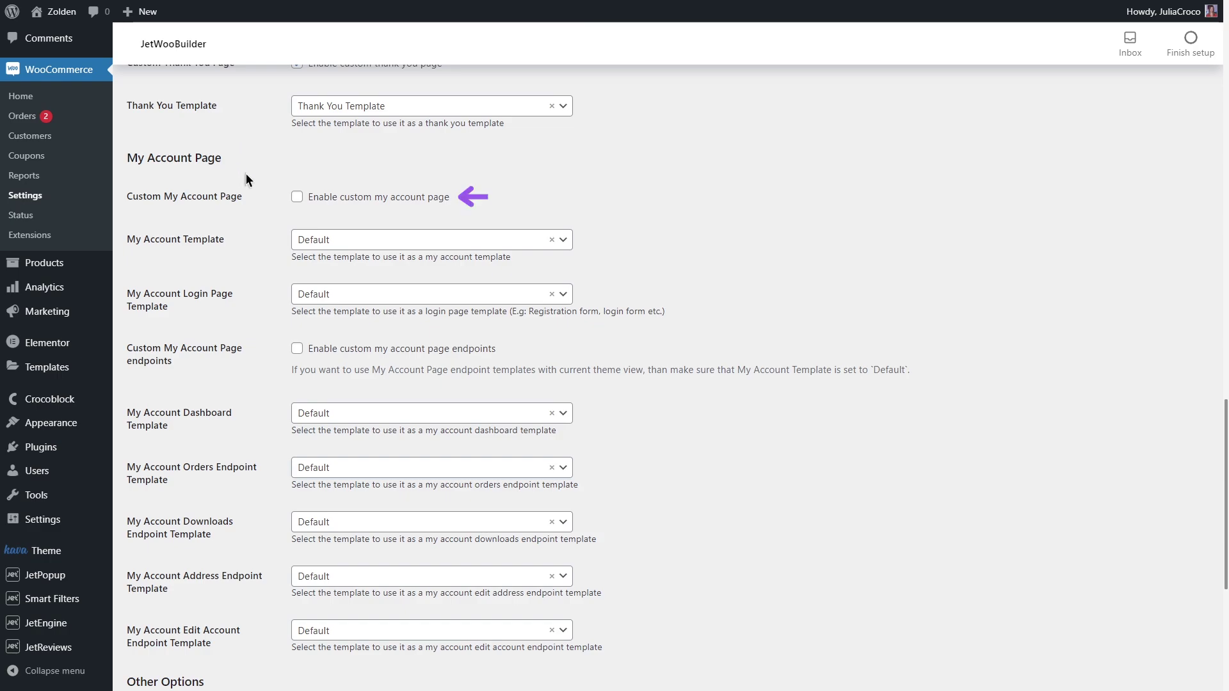
Enable the custom My Account page and endpoints, using My Account Orders Endpoint Template for orders.
left_click(298, 198)
left_click(297, 349)
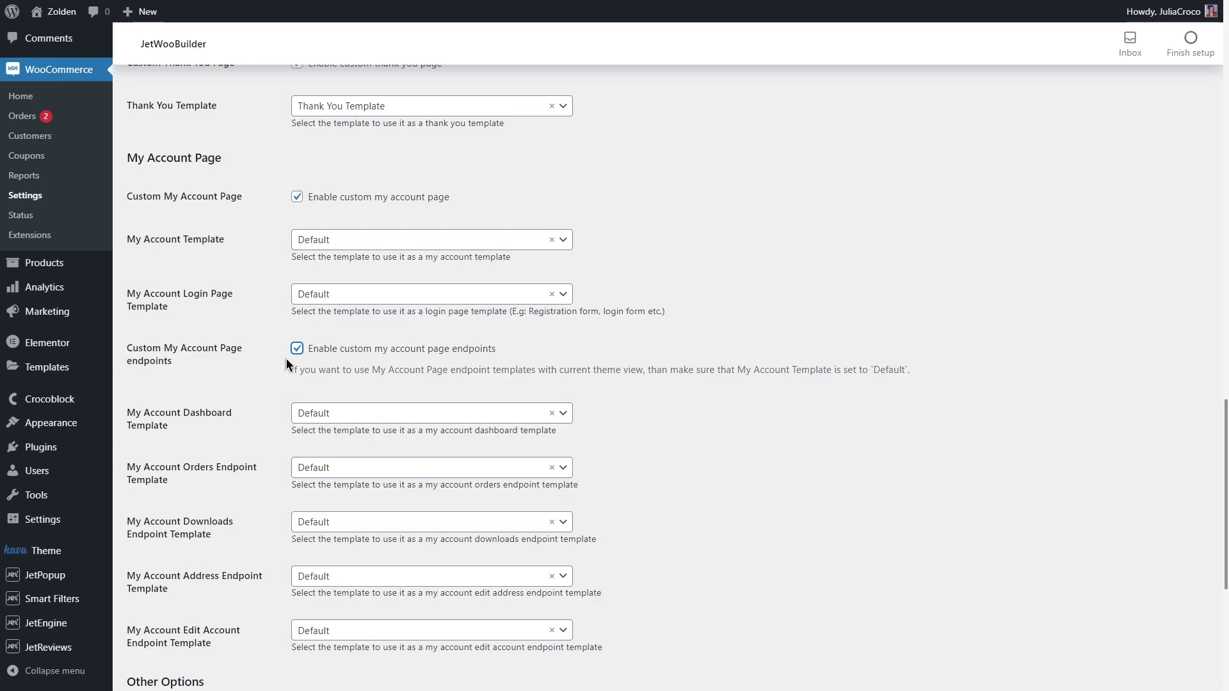
left_click(393, 468)
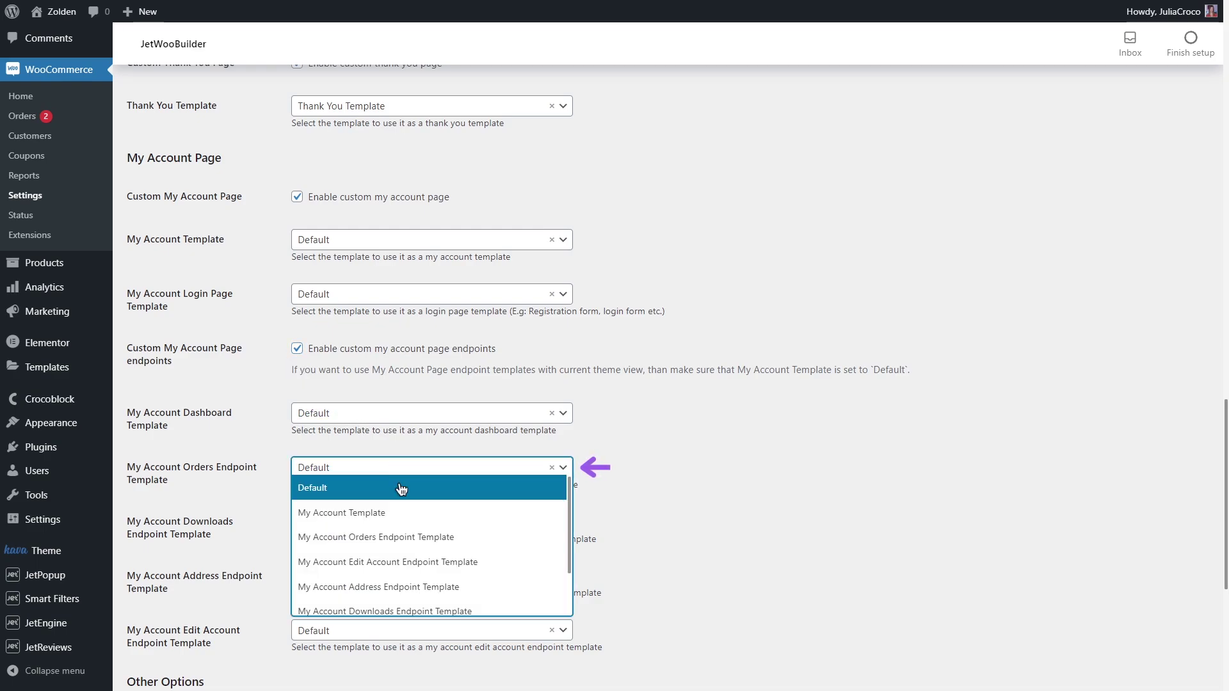
left_click(420, 539)
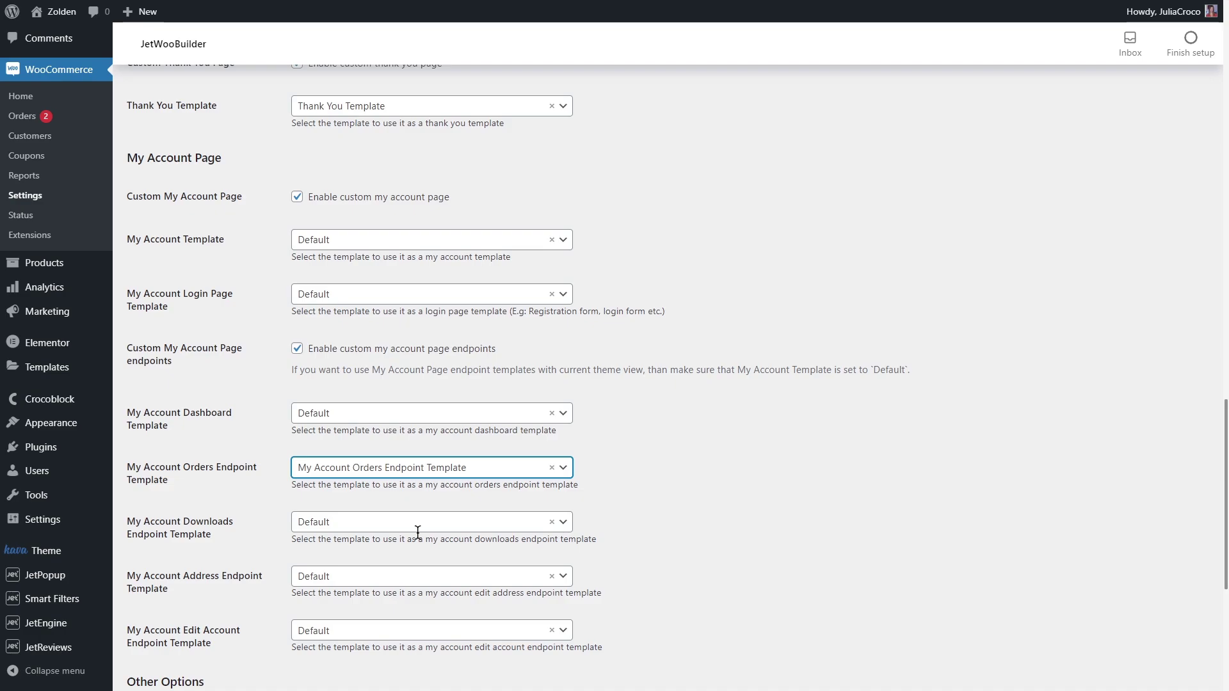
Assign the Dashboard, Downloads, Address and Edit Account endpoint templates and save the settings.
left_click(416, 415)
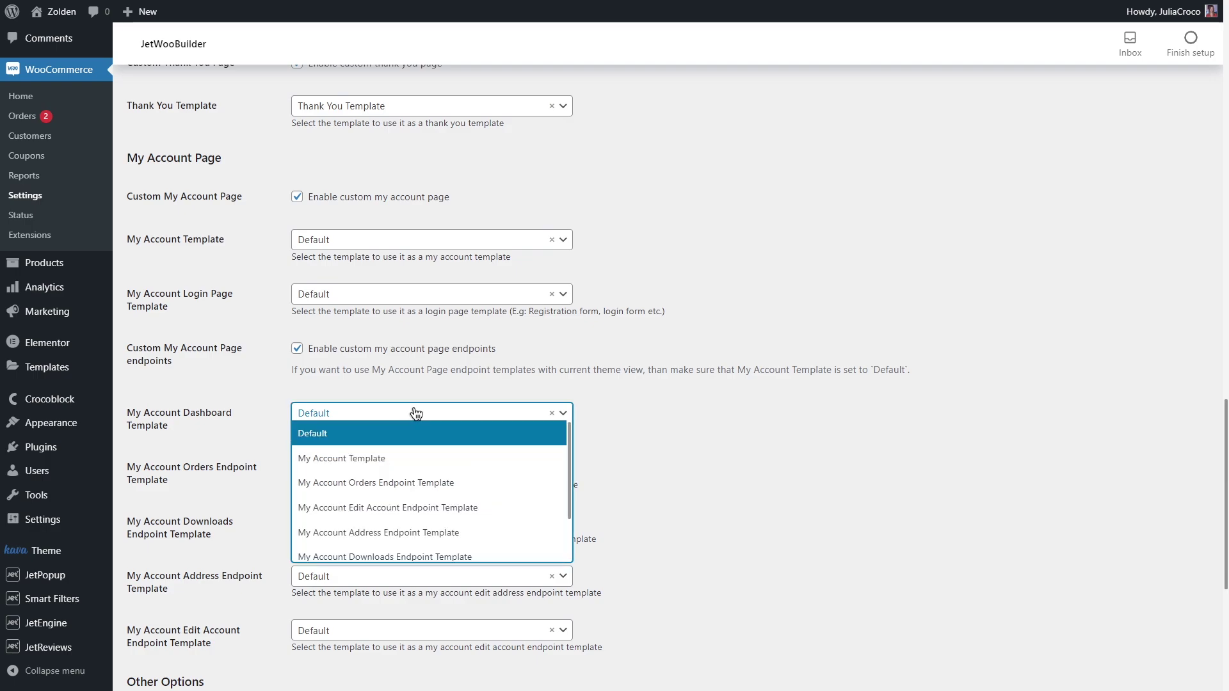
scroll(433, 517, "down", 2)
left_click(424, 524)
left_click(421, 522)
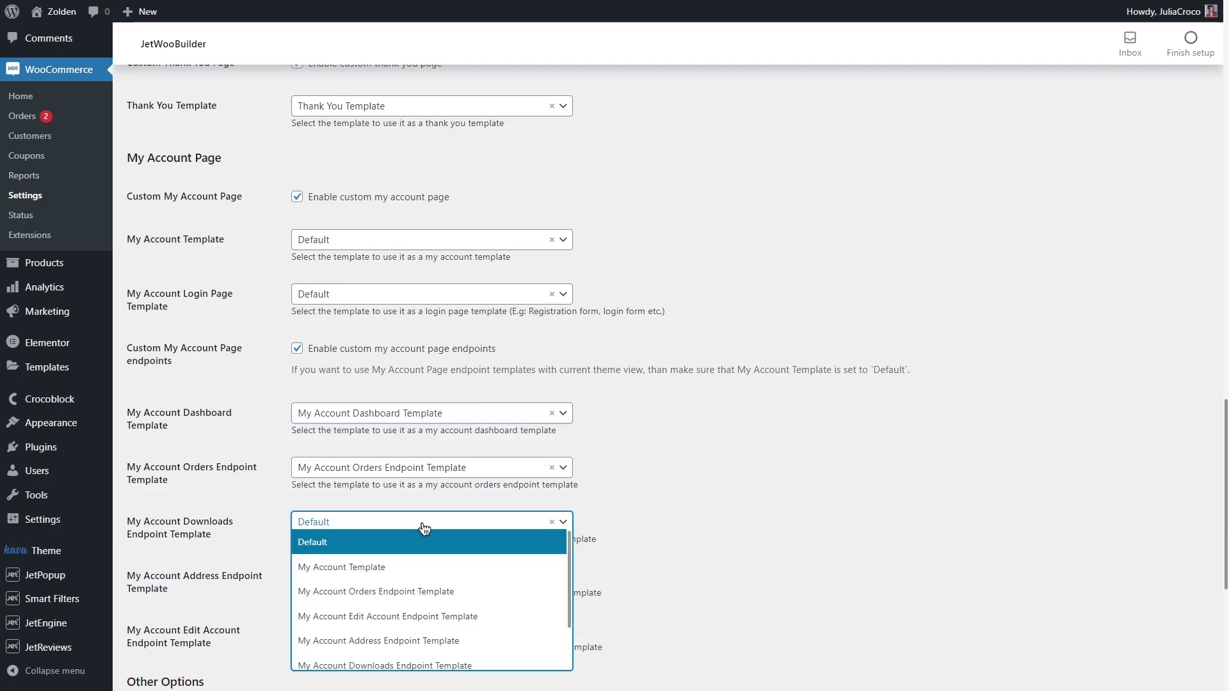
scroll(424, 544, "down", 2)
left_click(424, 605)
left_click(411, 579)
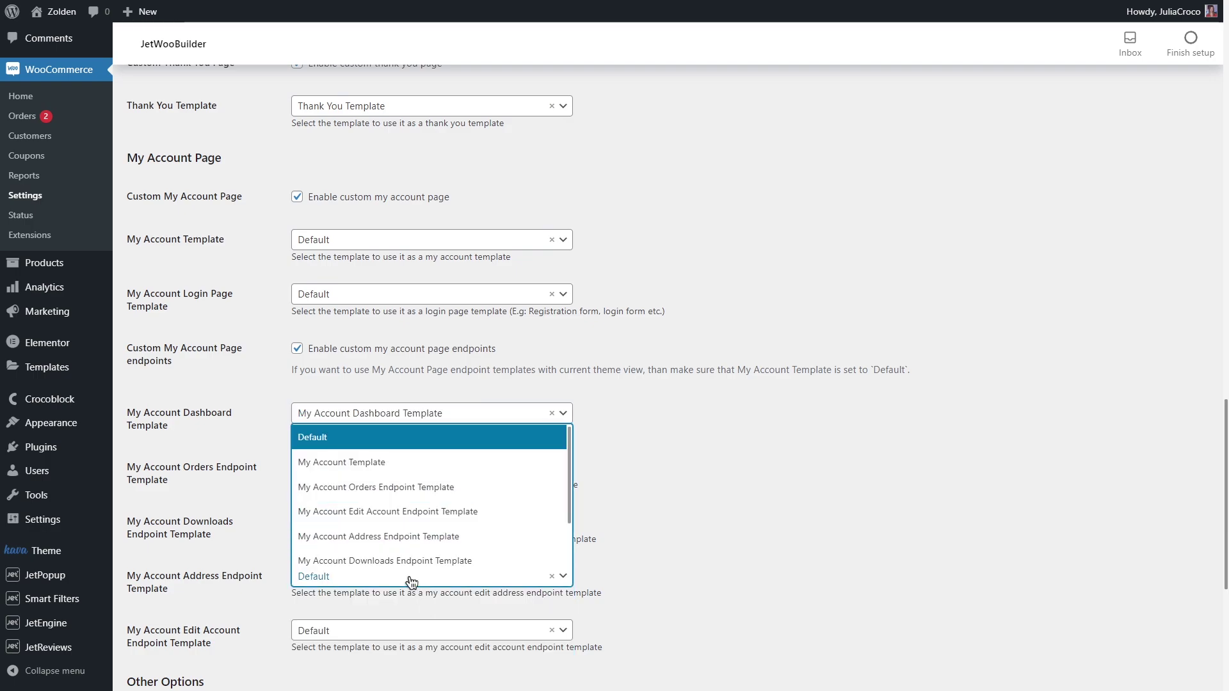
left_click(413, 537)
left_click(417, 634)
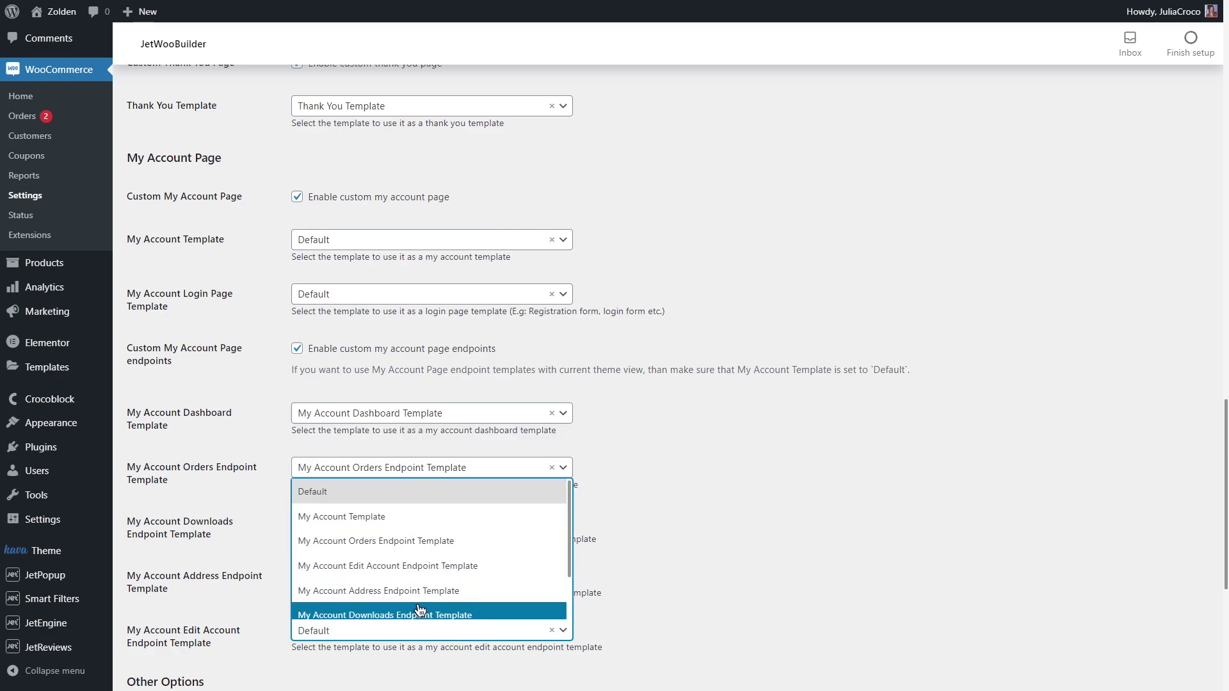
left_click(416, 566)
scroll(420, 563, "down", 5)
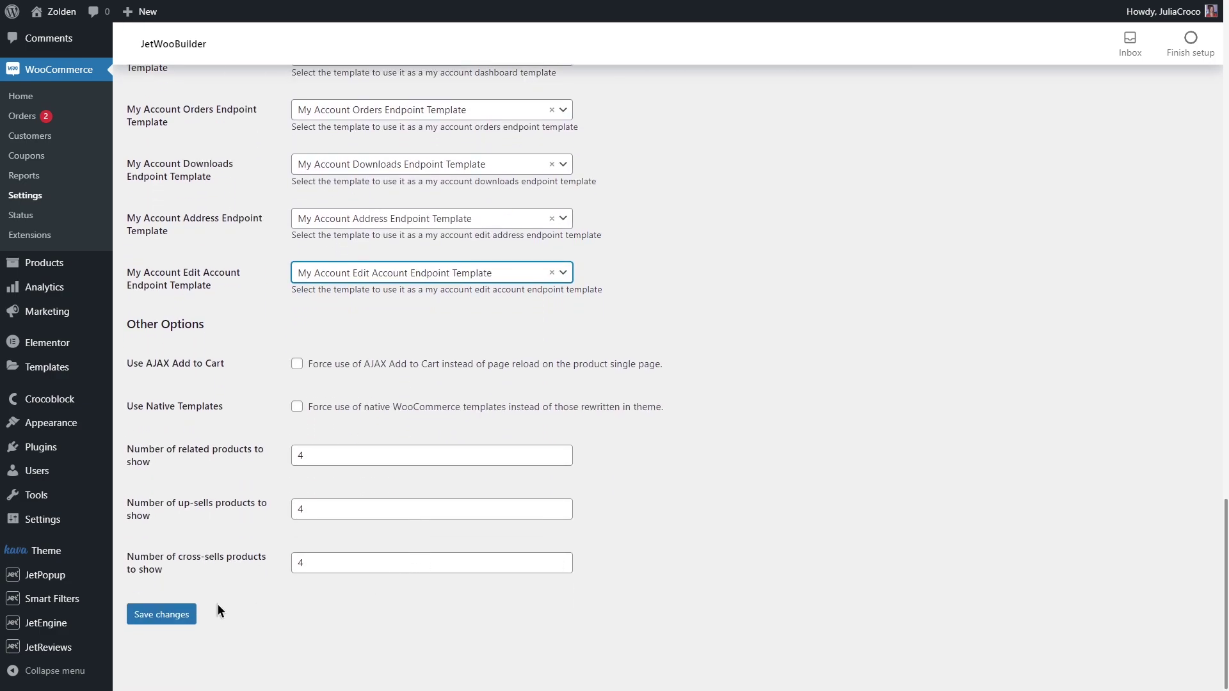
left_click(164, 614)
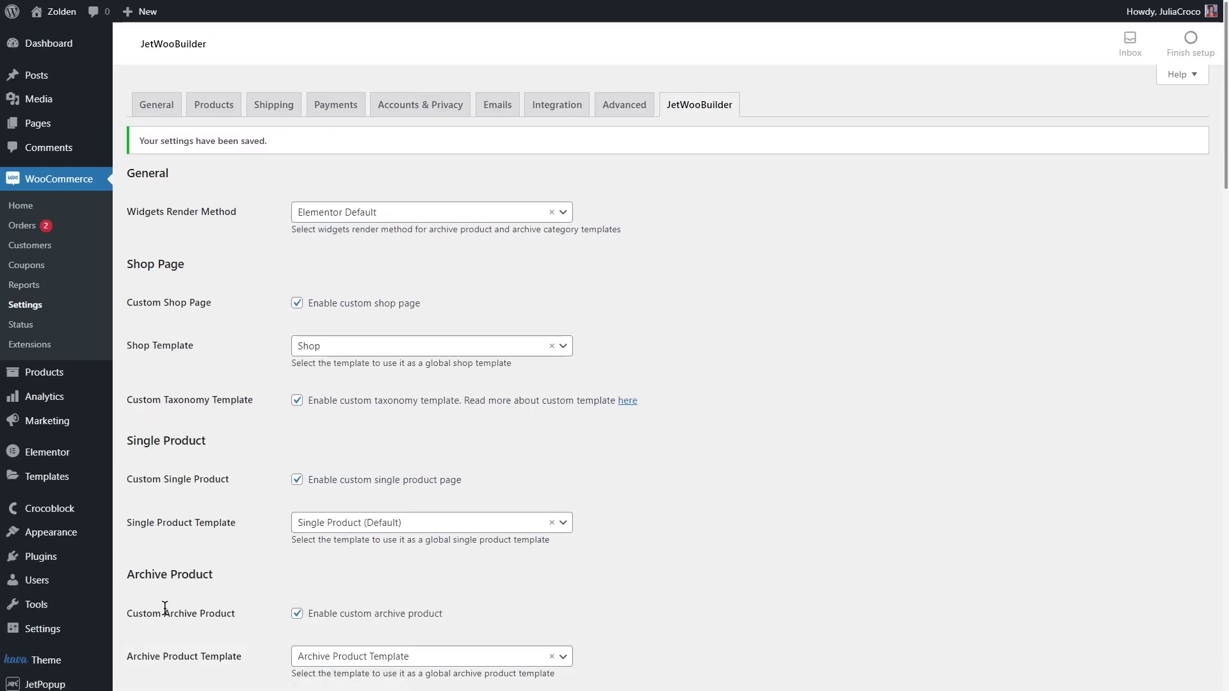
Visit the storefront's My account page, view its styled Orders table, then return to the admin Dashboard.
mouse_move(68, 15)
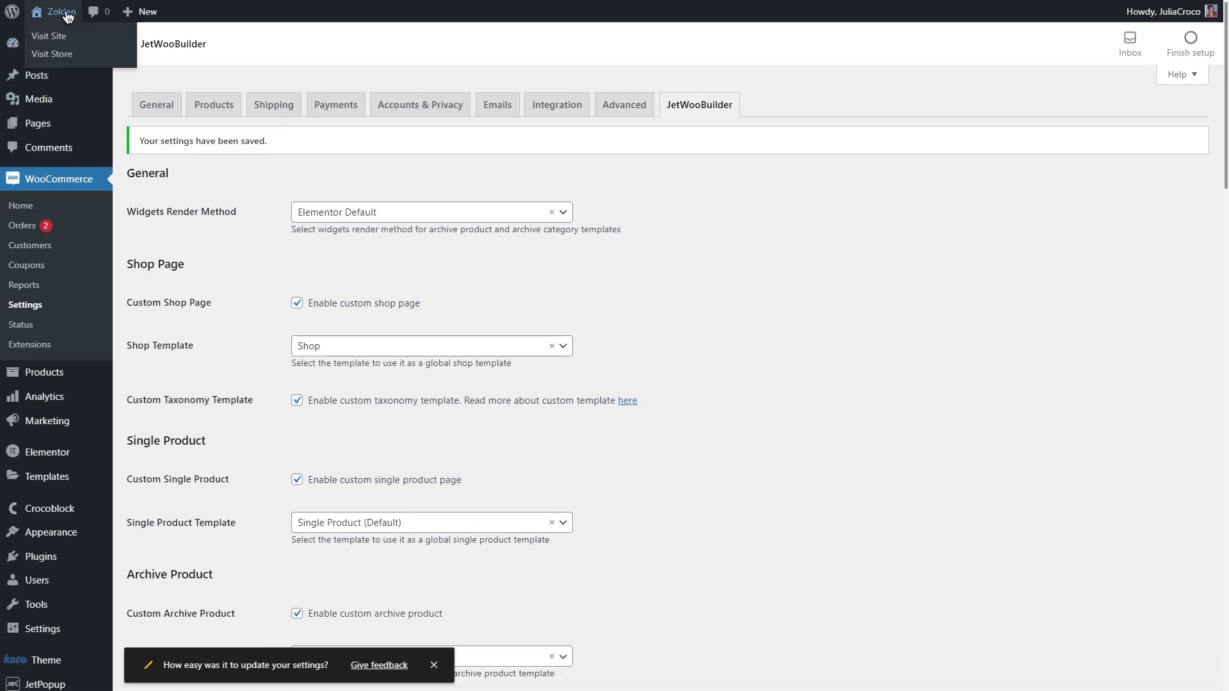
left_click(63, 36)
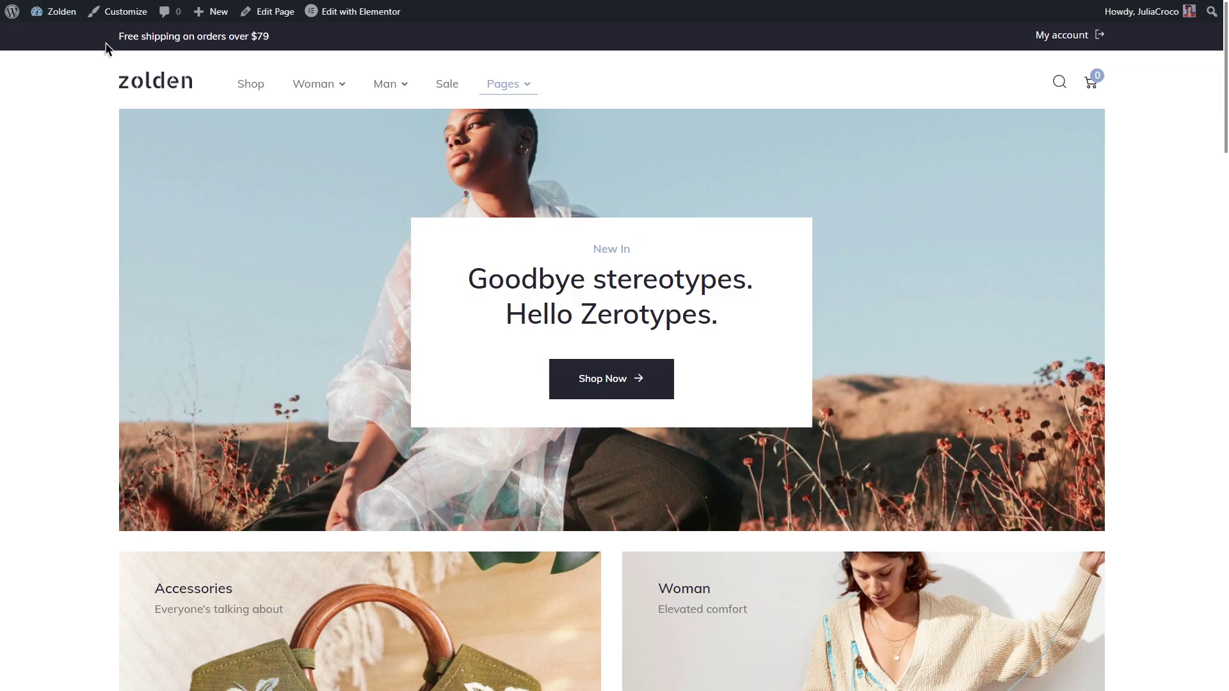
left_click(1054, 37)
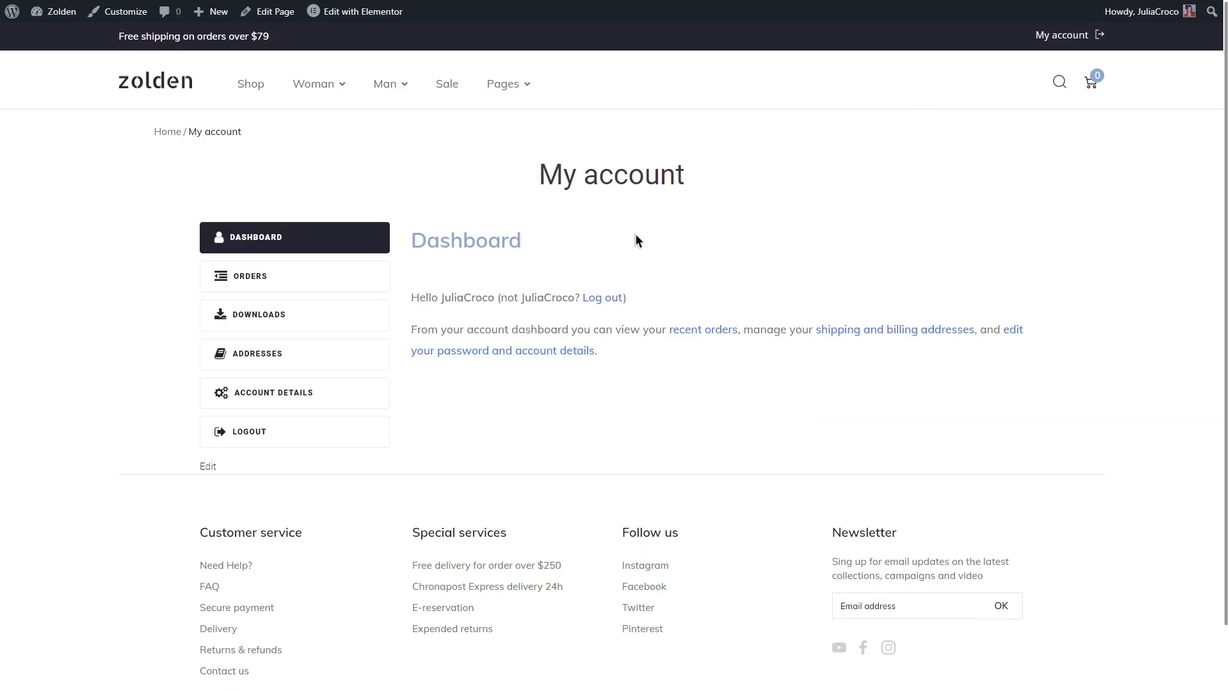
left_click(349, 275)
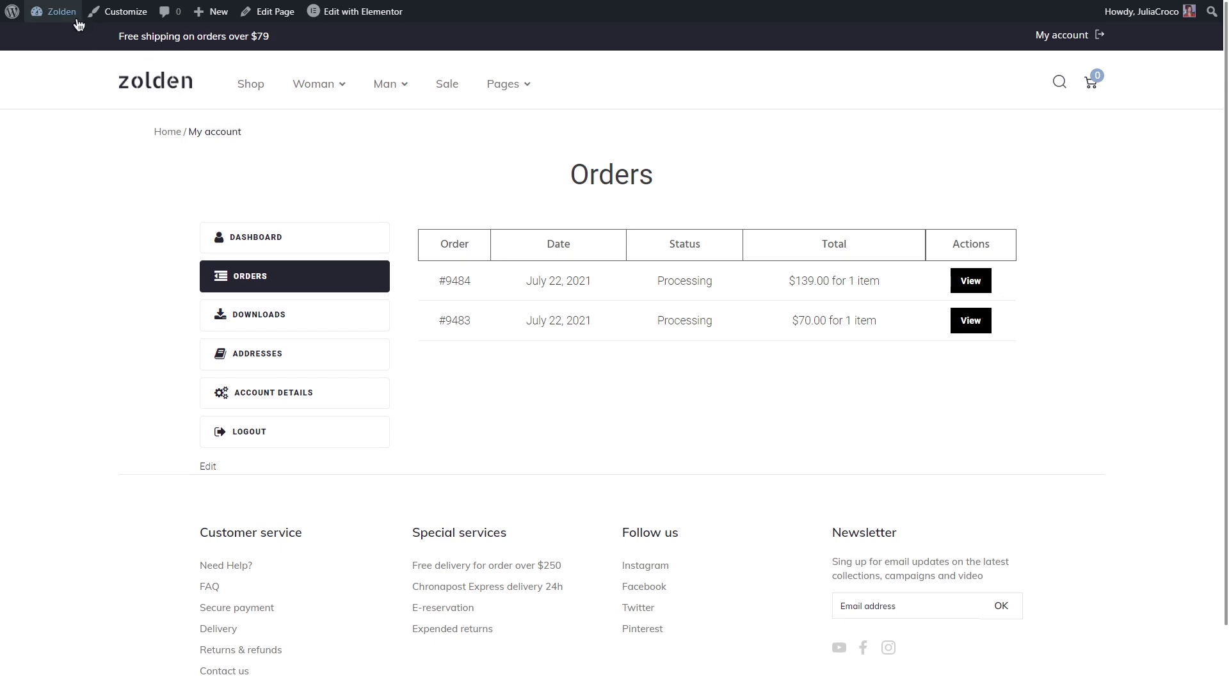
left_click(64, 33)
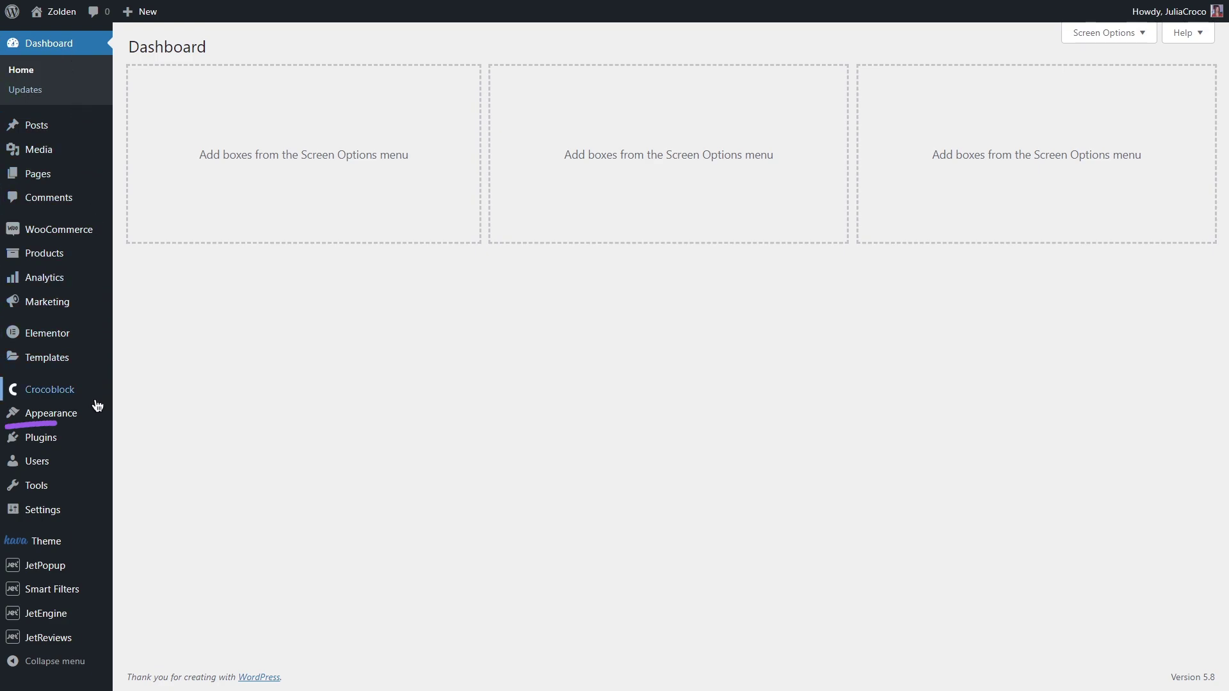
Create a new navigation menu named 'My Account Menu' in Appearance > Menus.
mouse_move(96, 419)
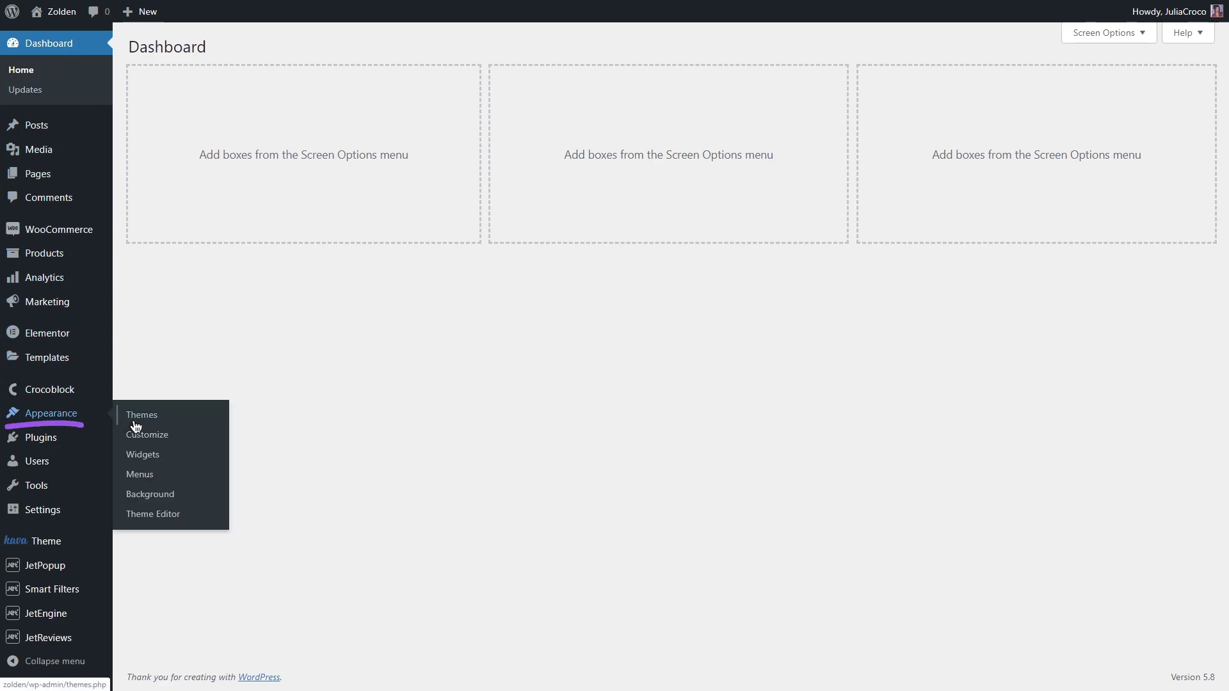
left_click(189, 478)
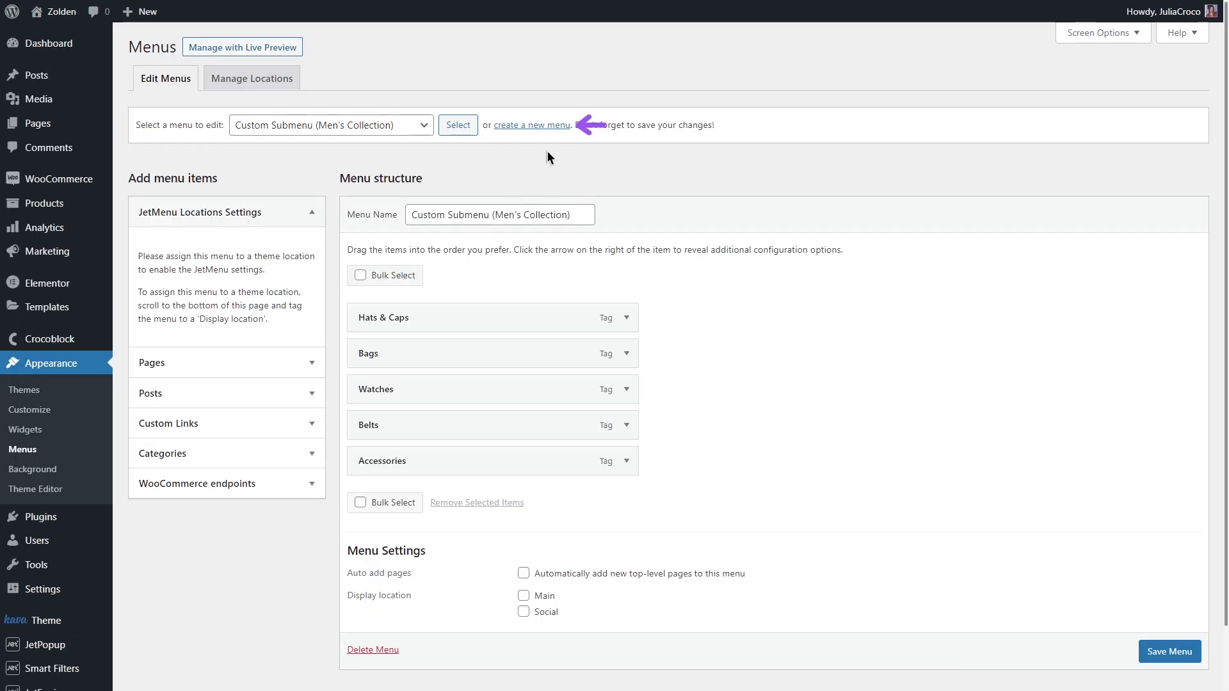
left_click(554, 126)
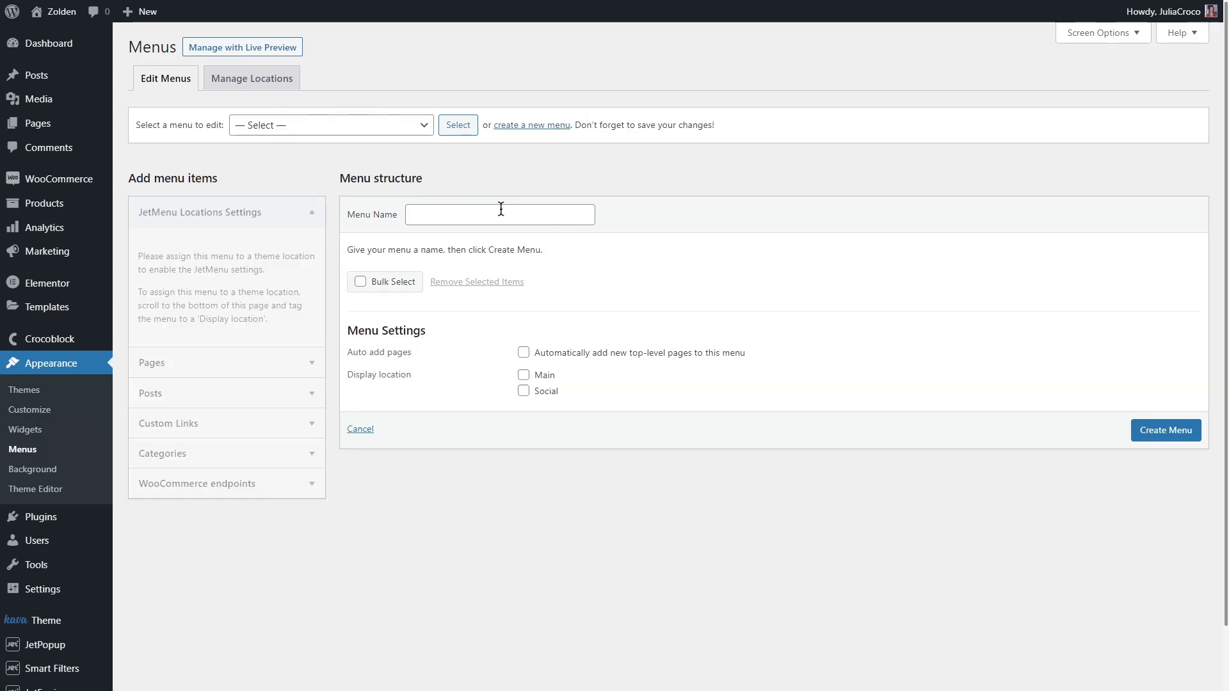
left_click(501, 214)
type("My Account Menu")
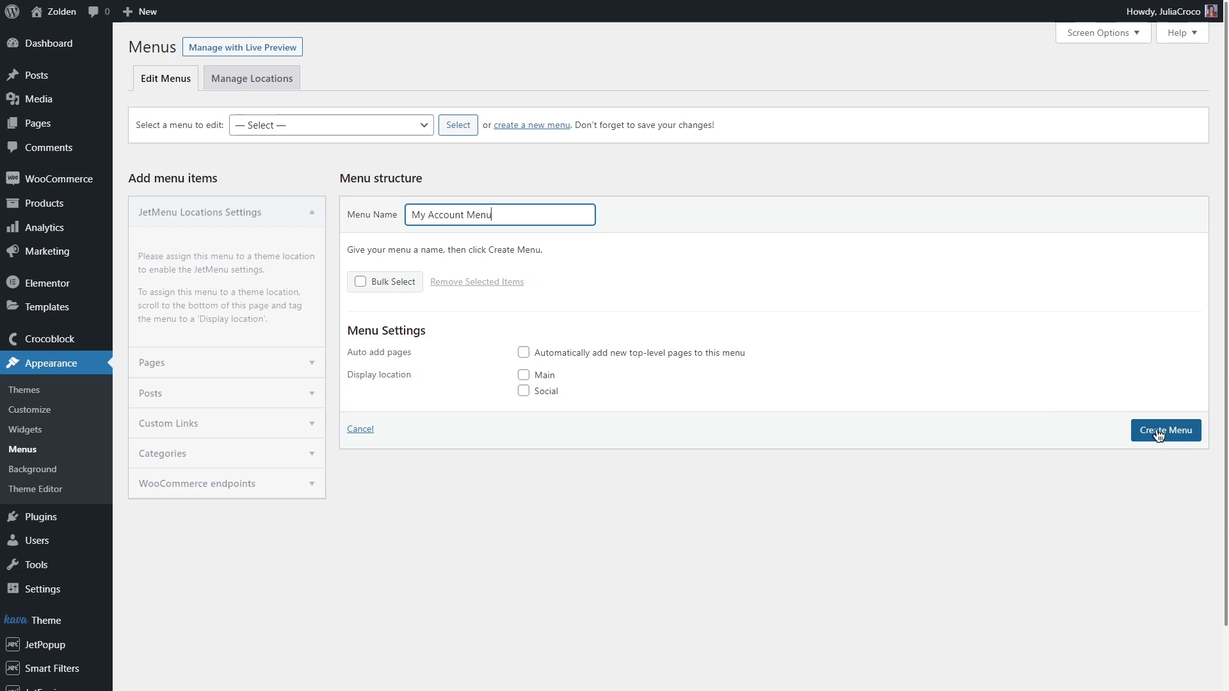
left_click(1162, 432)
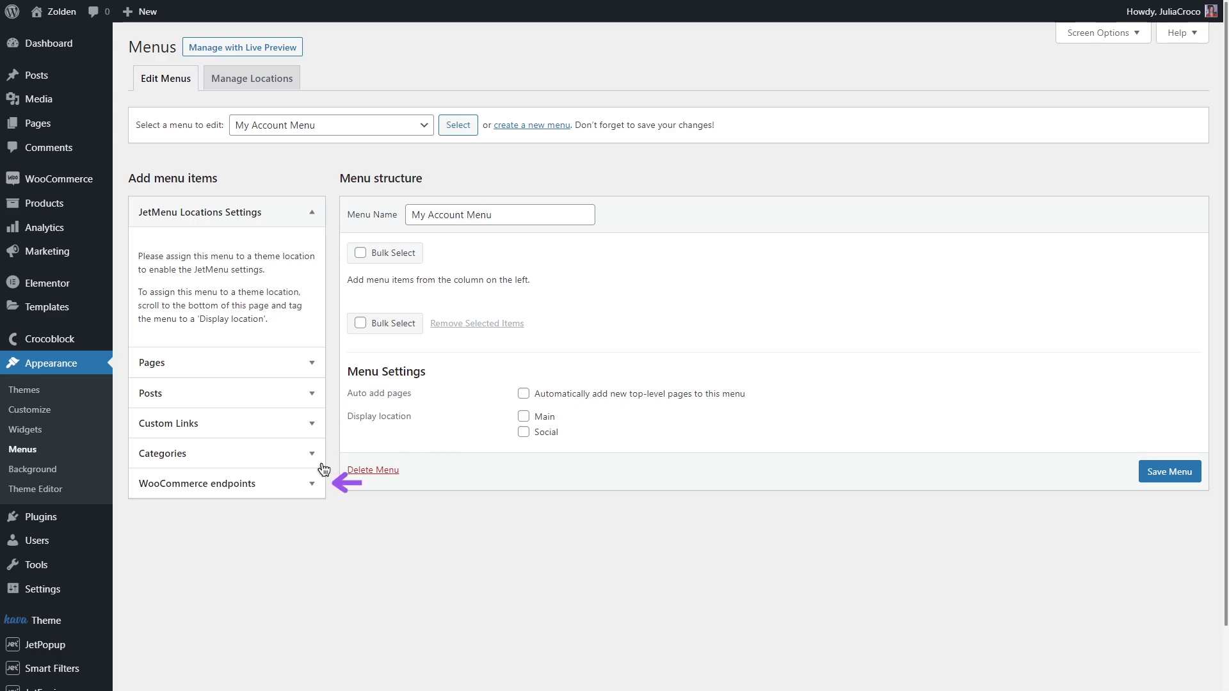
Add the Orders and Addresses WooCommerce endpoints to the menu.
left_click(289, 485)
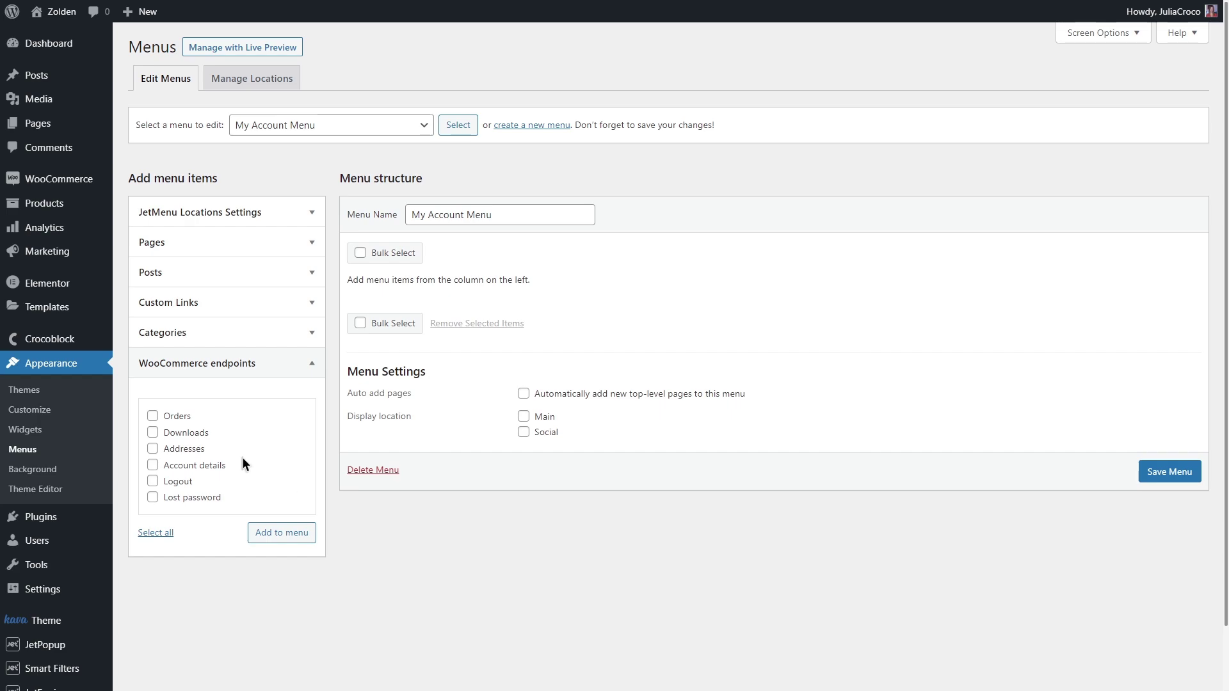
left_click(153, 417)
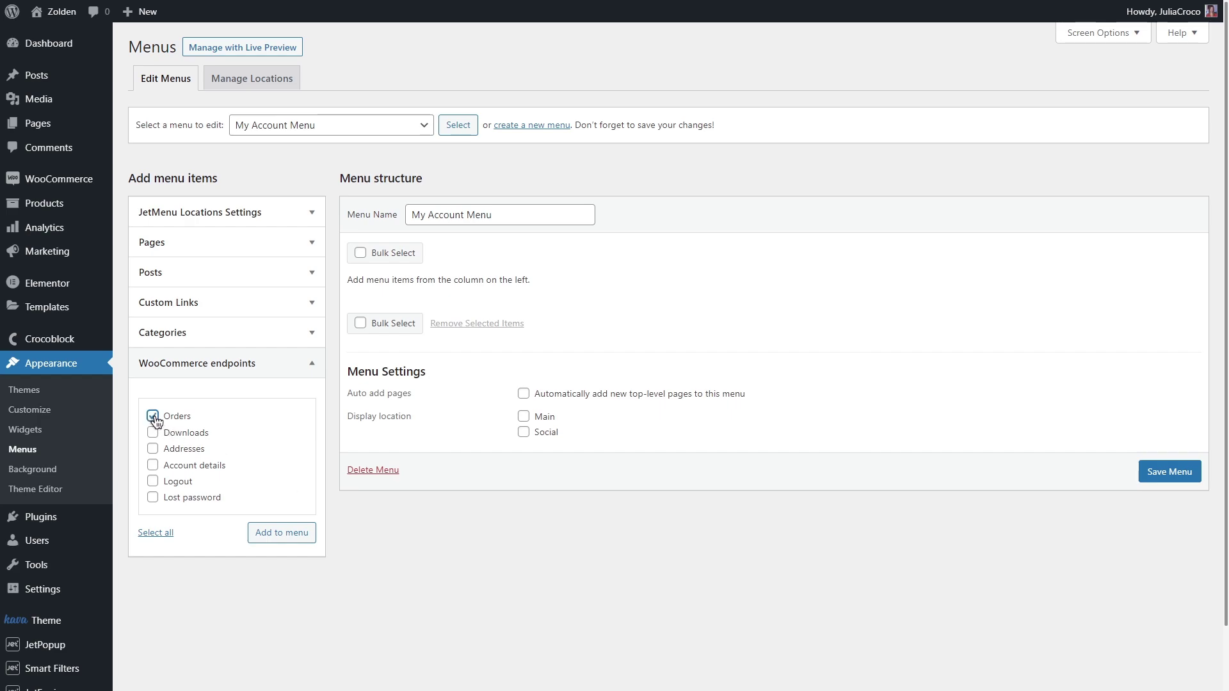
left_click(153, 449)
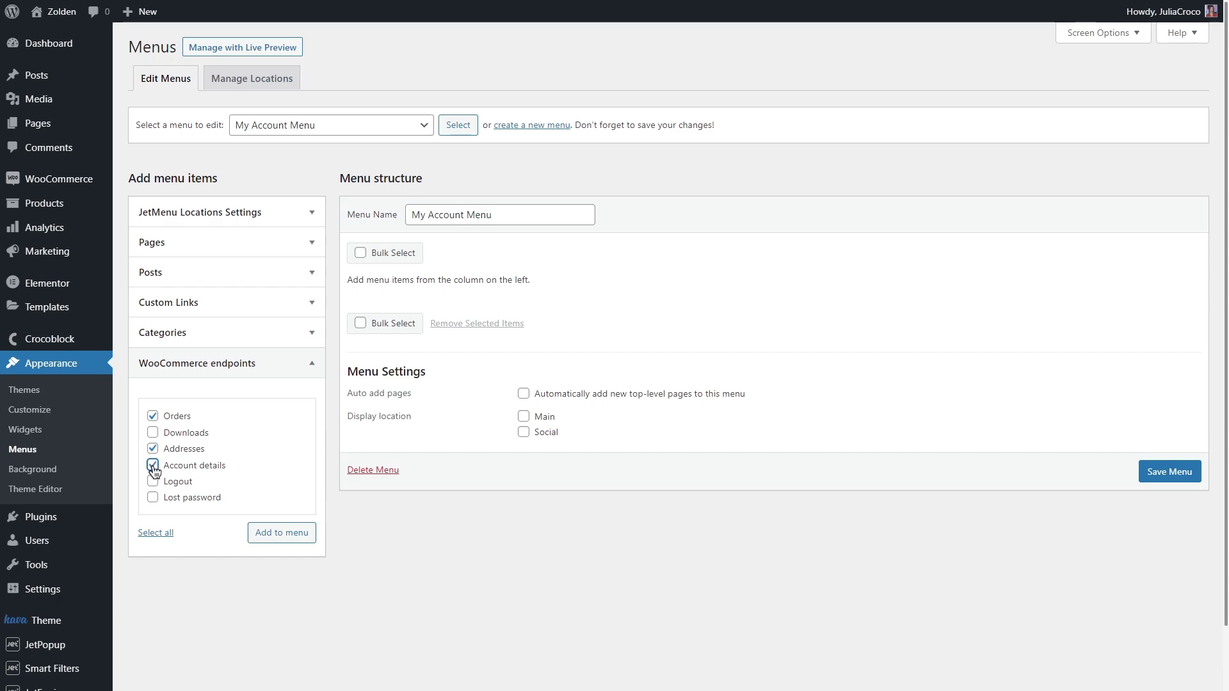
left_click(288, 537)
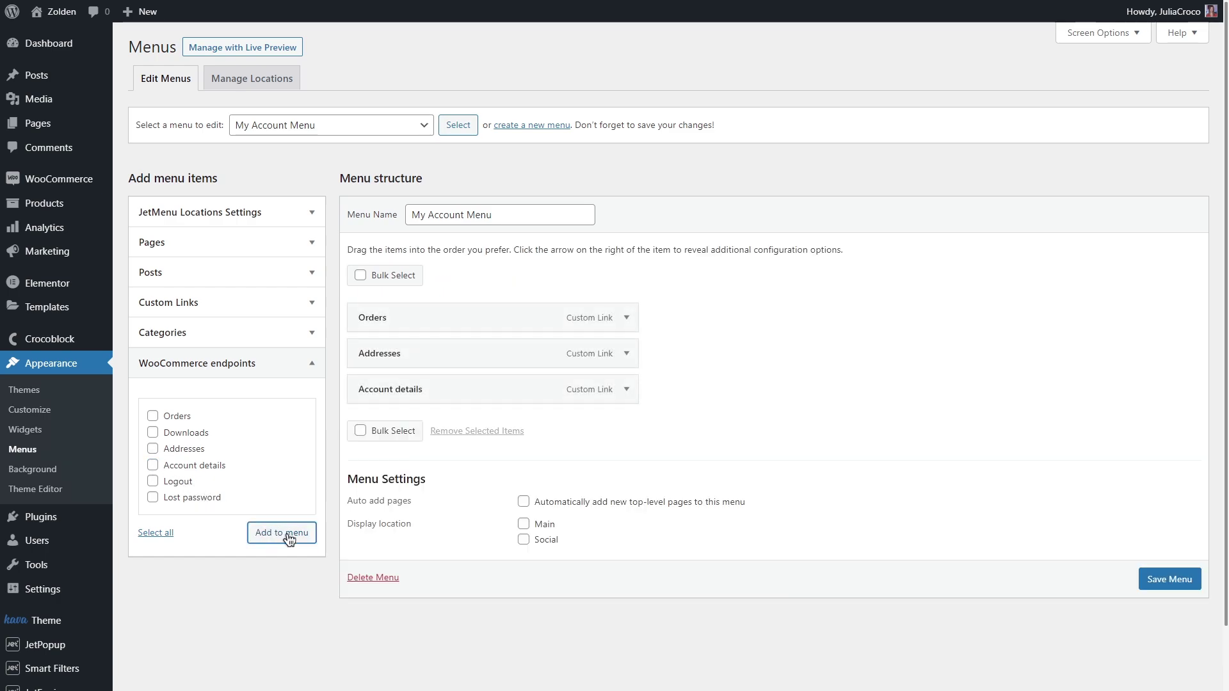
Add a 'Dashboard' custom link with the pasted my-account URL to the menu.
left_click(320, 306)
left_click(274, 348)
key("ctrl+v")
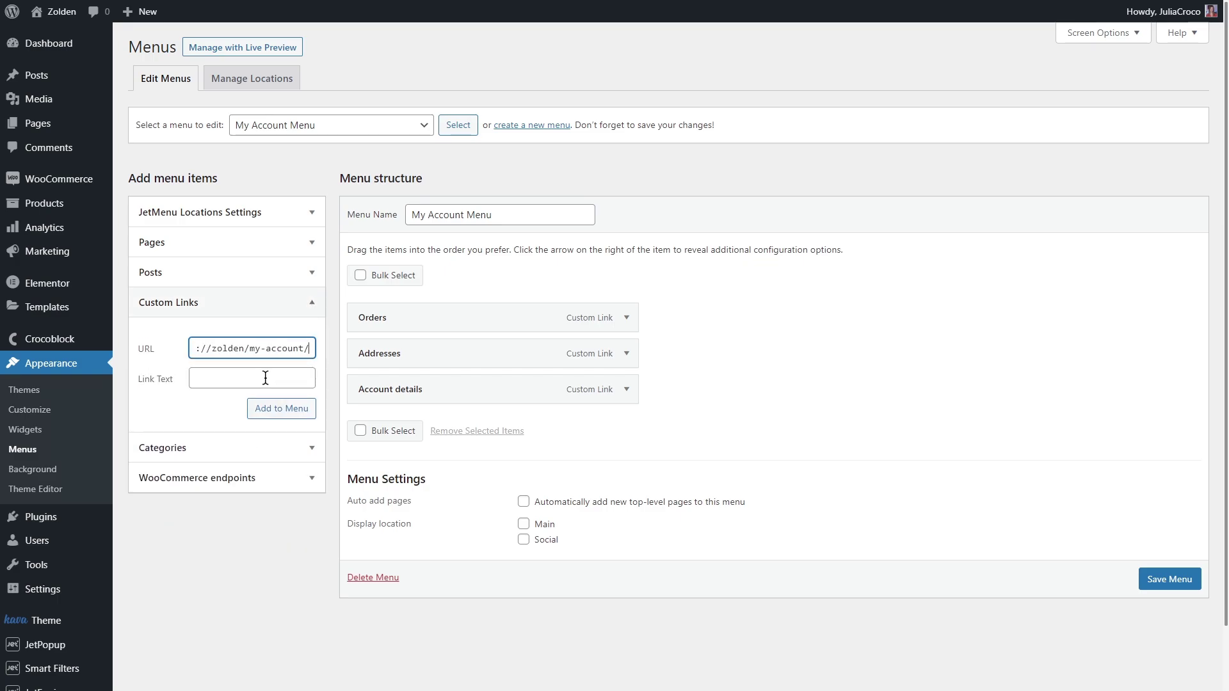
left_click(266, 378)
type("Dashboard")
left_click(277, 411)
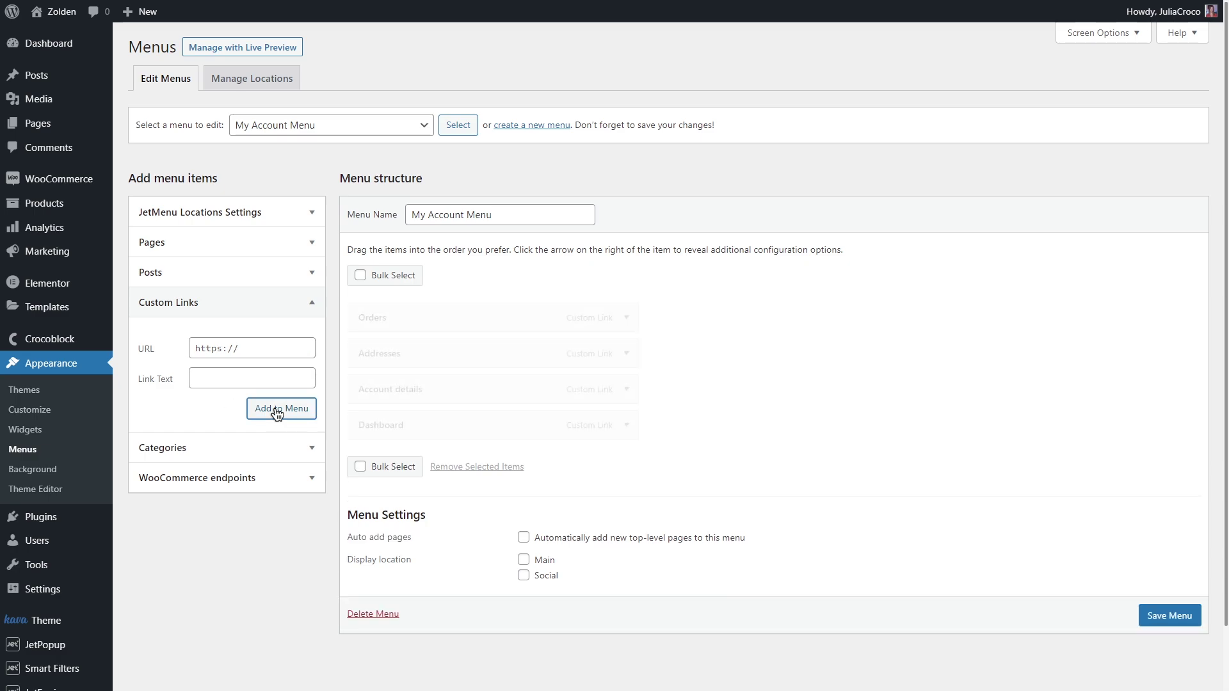
Move the Dashboard item to the top of the menu, above Orders, and check its navigation label.
left_click_drag(448, 433, 448, 319)
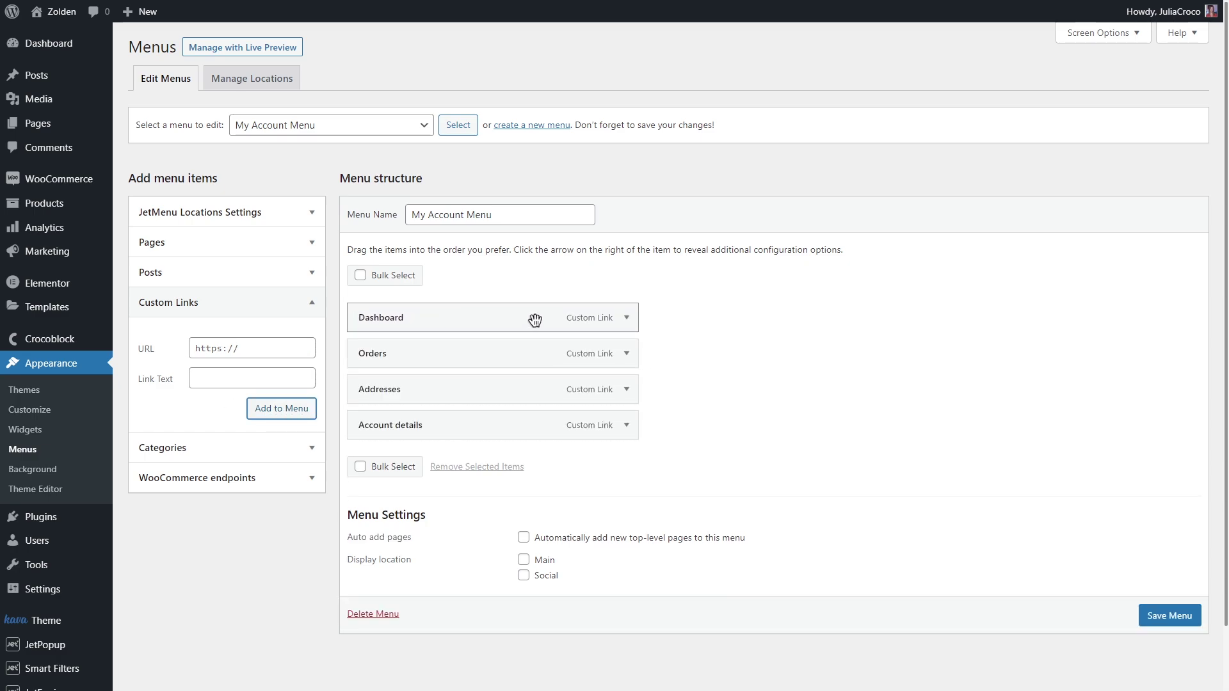
left_click(627, 317)
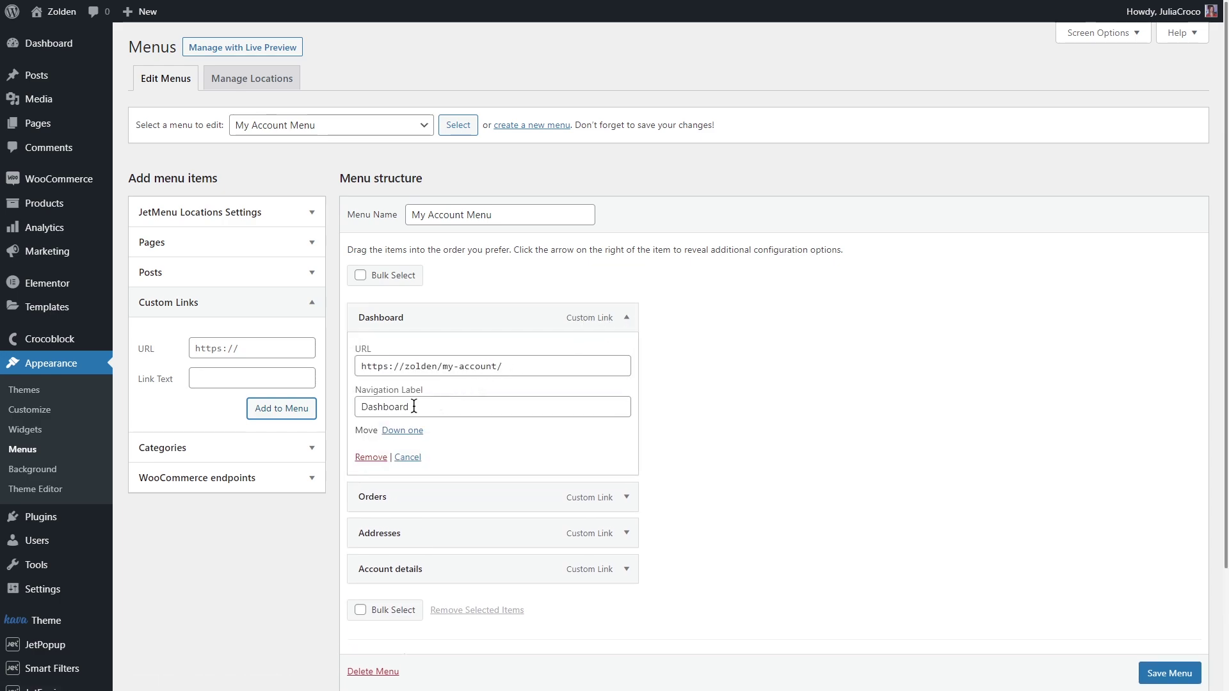
left_click_drag(417, 406, 359, 406)
left_click(627, 320)
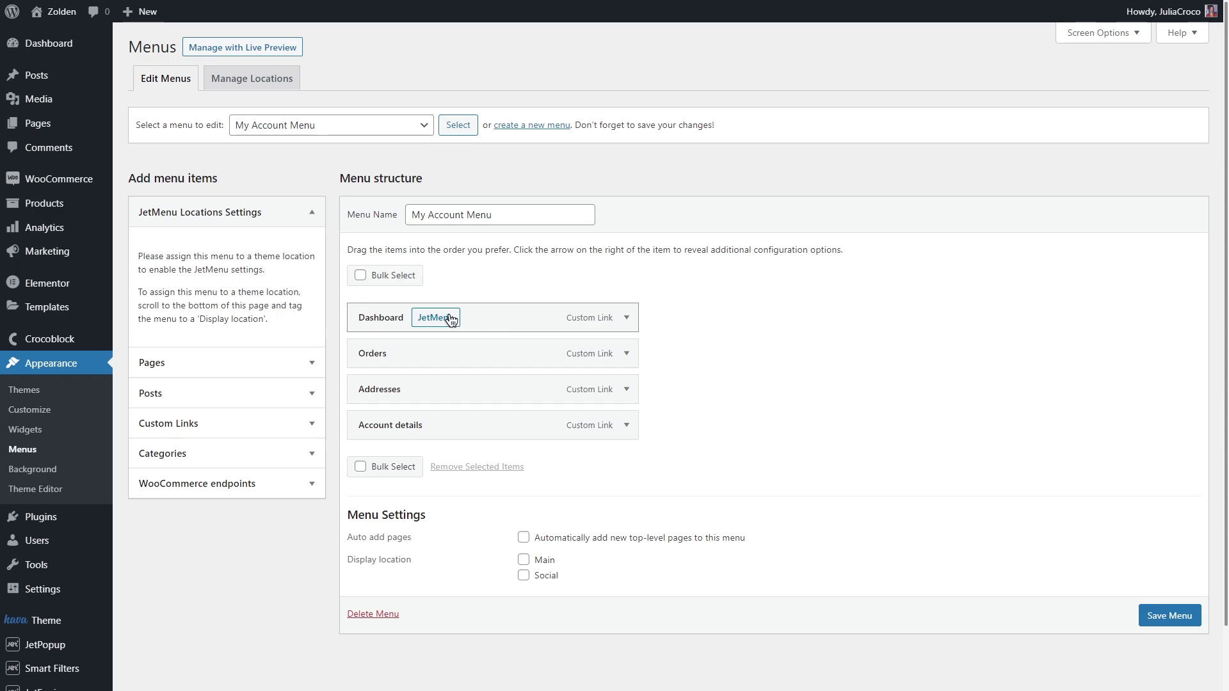
Give the Dashboard item the tachometer icon in its JetMenu item icon settings.
left_click(456, 319)
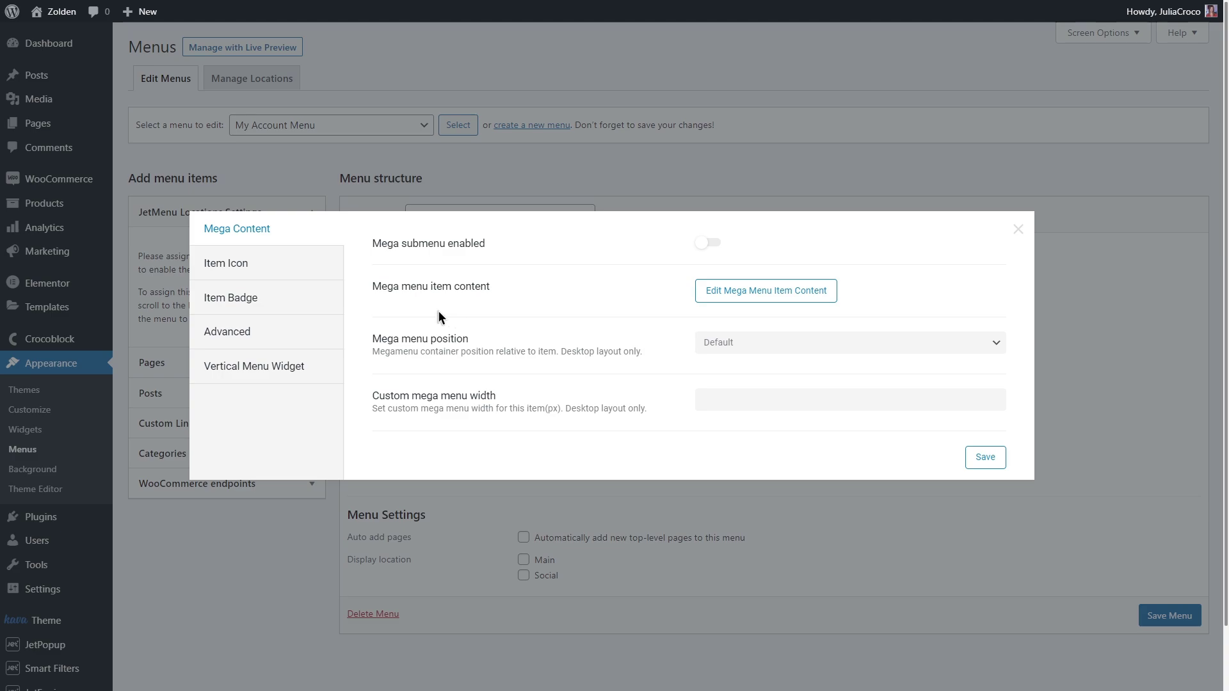
left_click(313, 264)
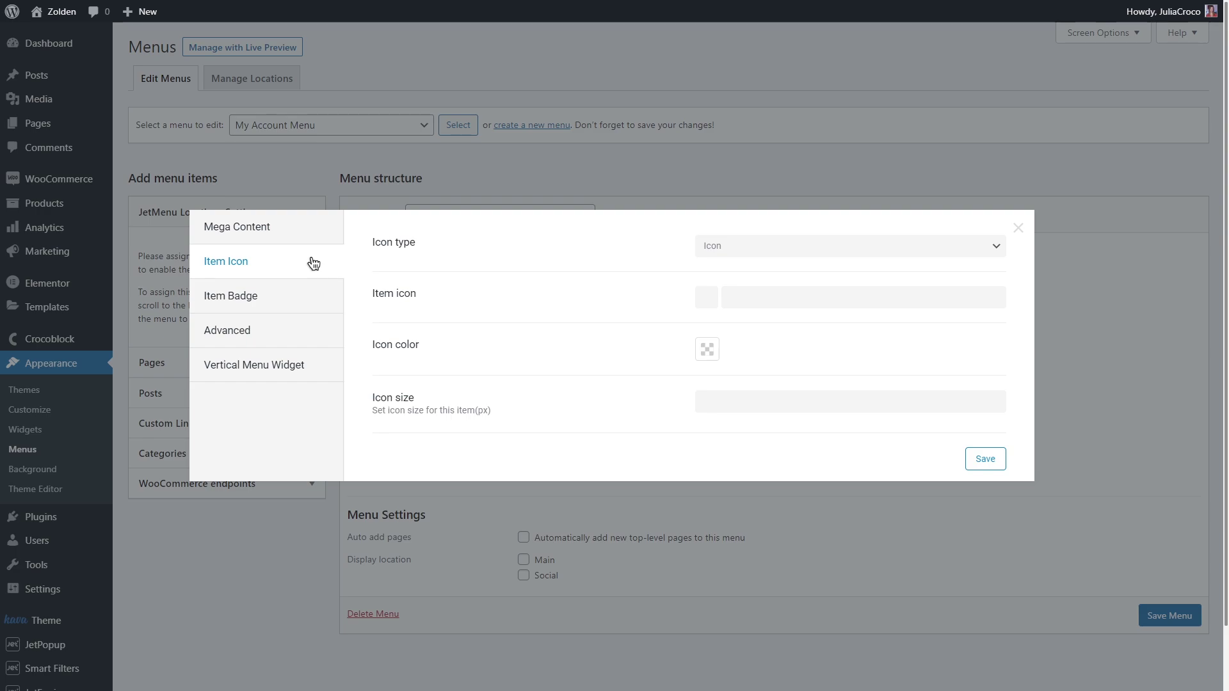
left_click(764, 296)
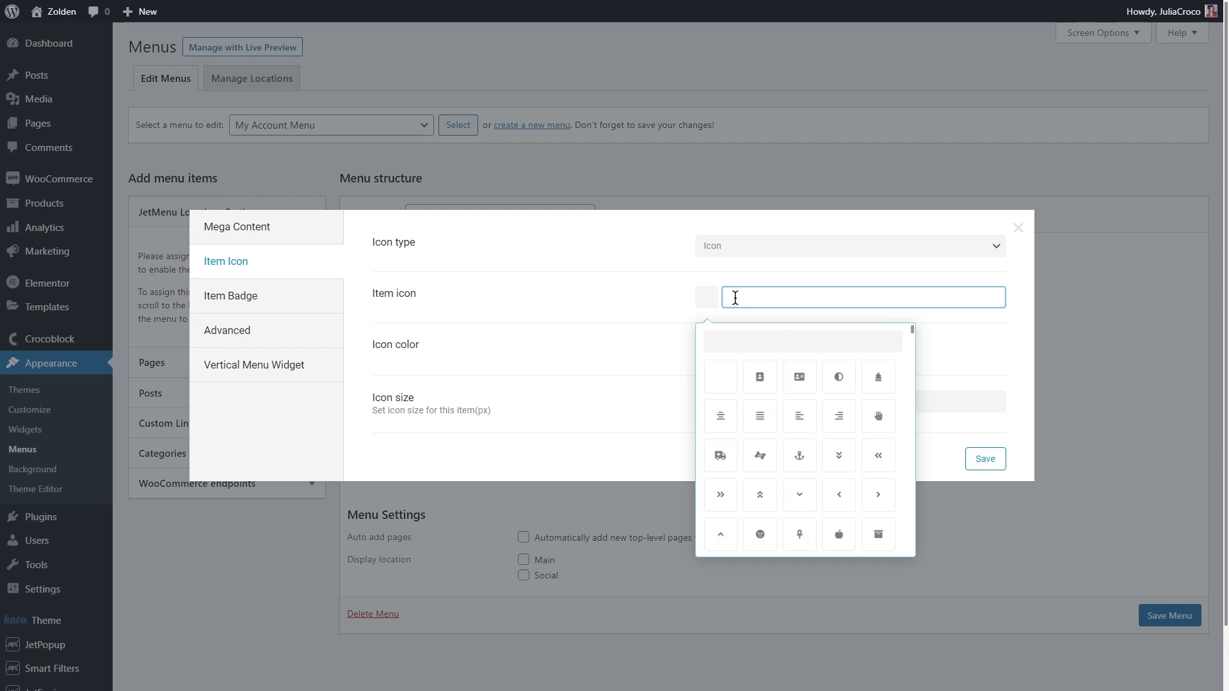
type("tach")
left_click(722, 375)
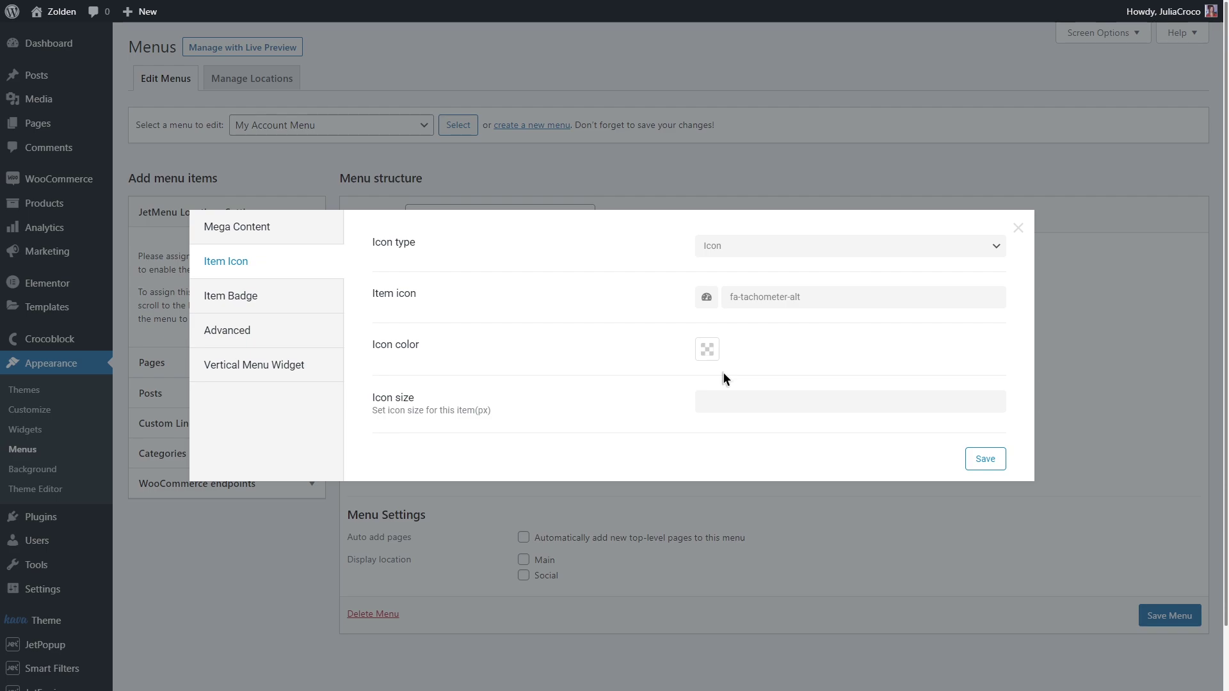
Keep the font icon type and default colour, save the icon settings, and save My Account Menu.
left_click(756, 248)
left_click(755, 274)
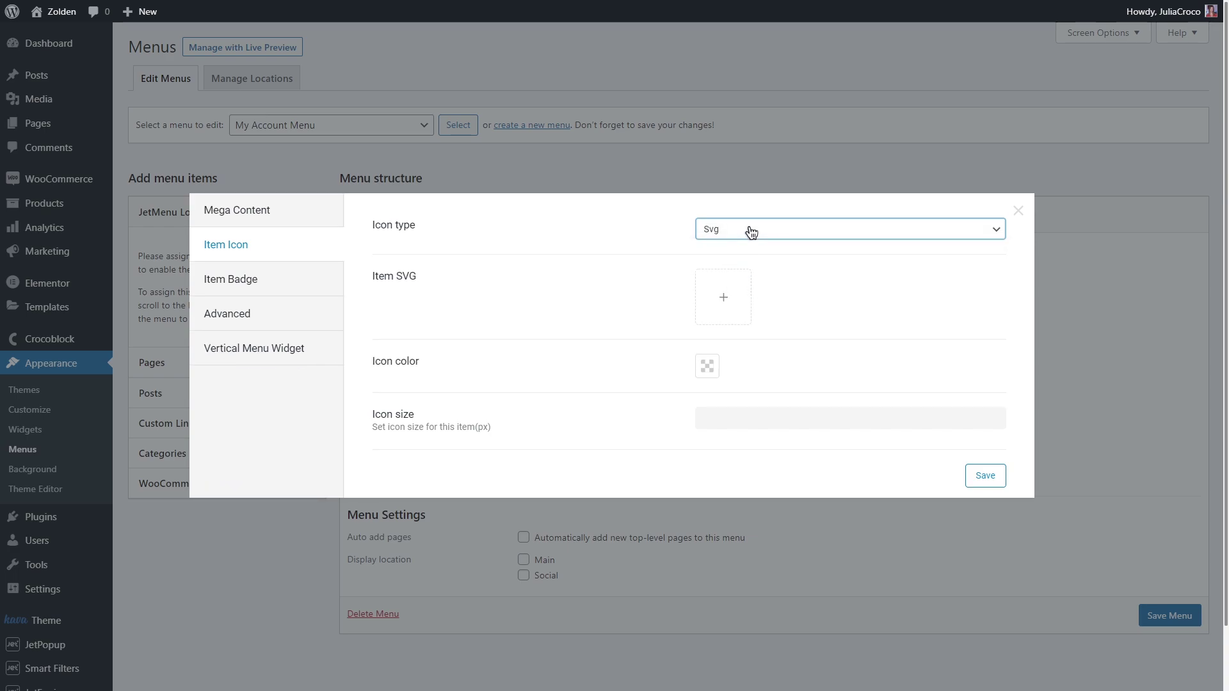
left_click(749, 230)
left_click(750, 243)
left_click(708, 349)
left_click(708, 349)
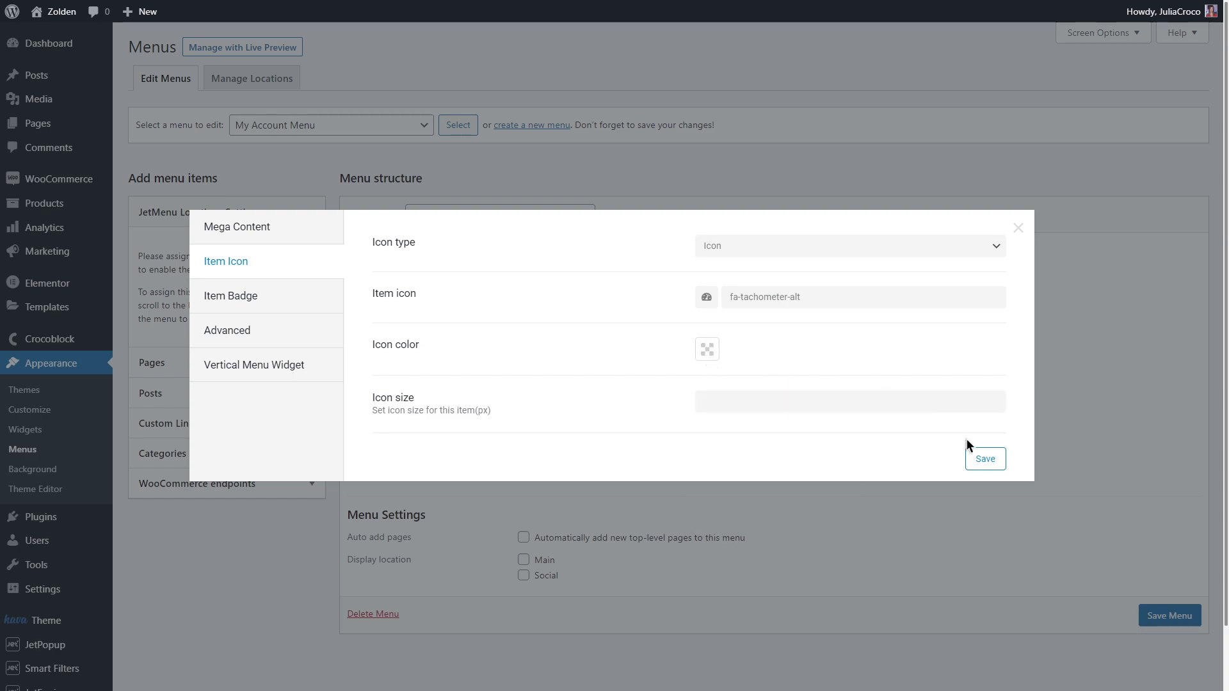
left_click(991, 458)
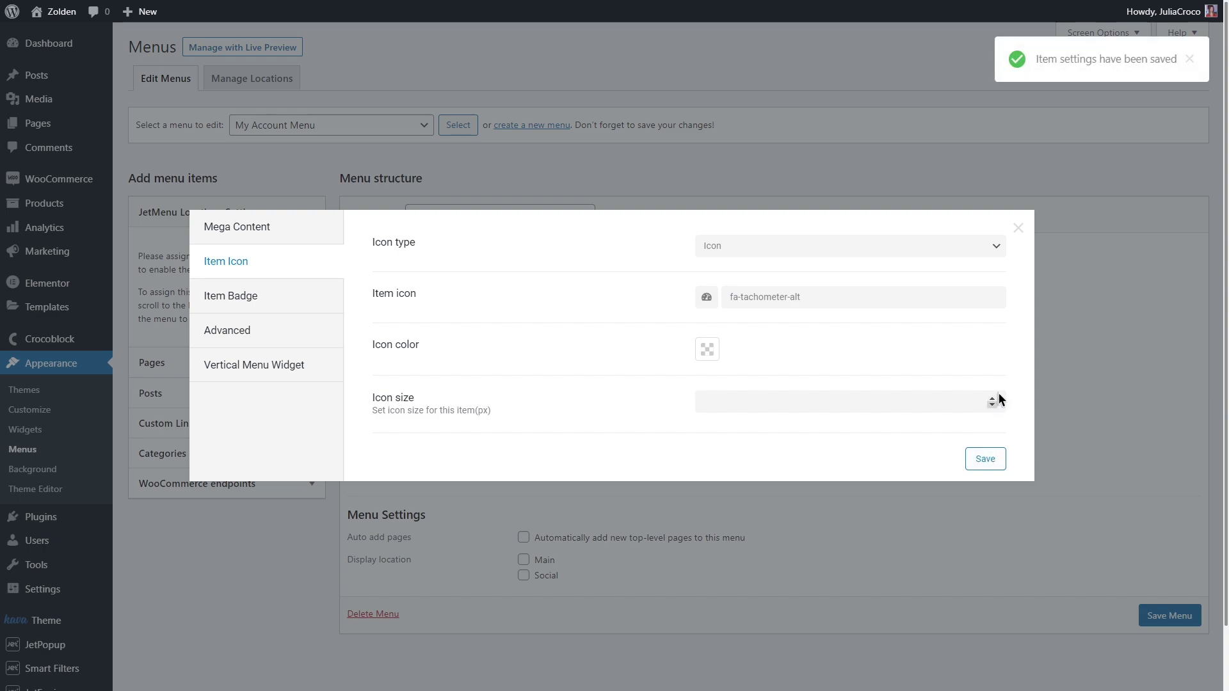
left_click(1018, 228)
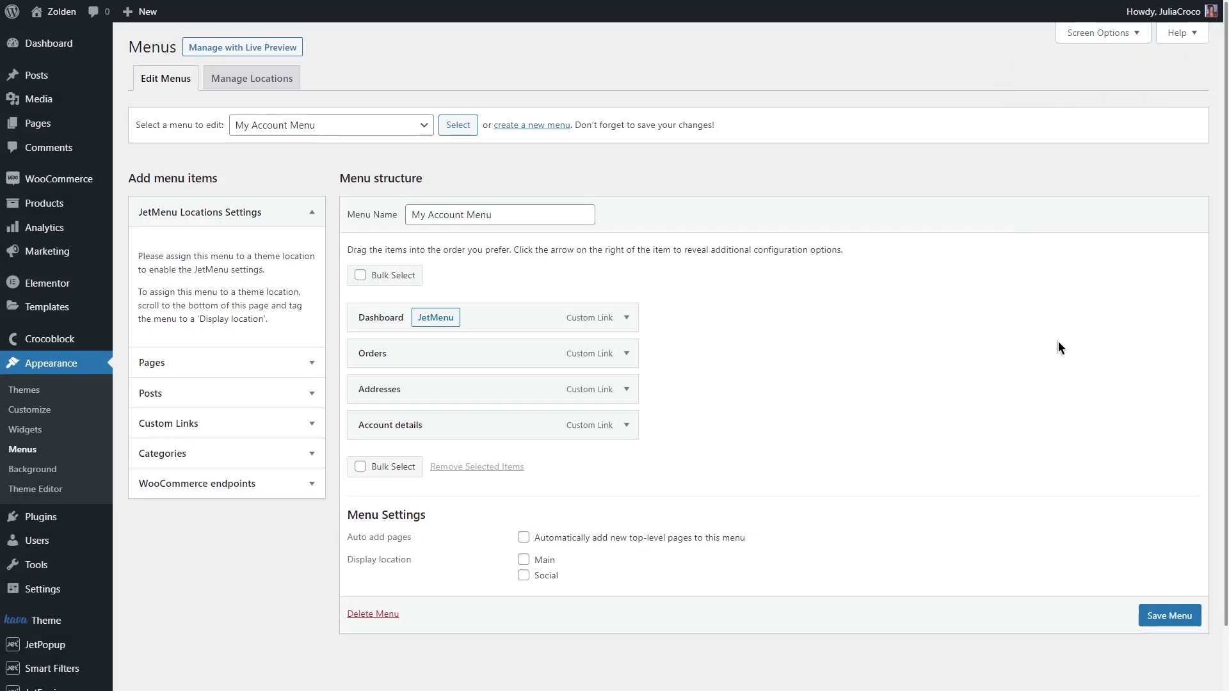
left_click(1160, 619)
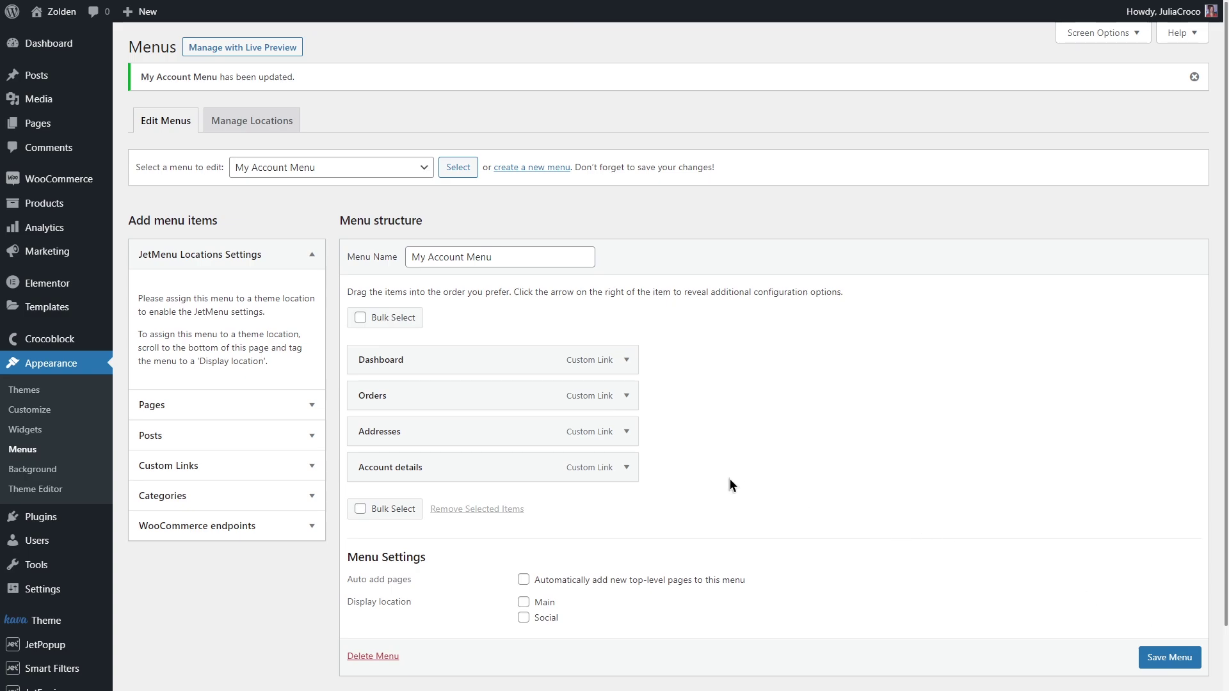
Start a new JetWooBuilder template of type My Account named 'My Account Template'.
mouse_move(97, 338)
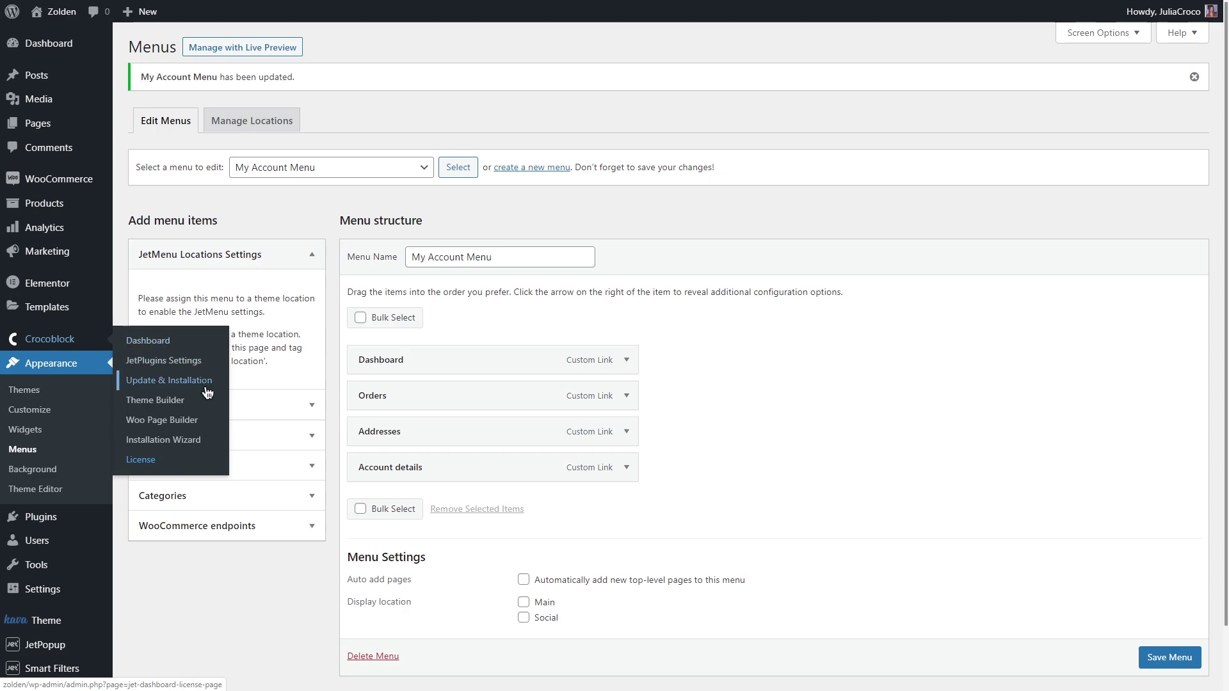
left_click(210, 421)
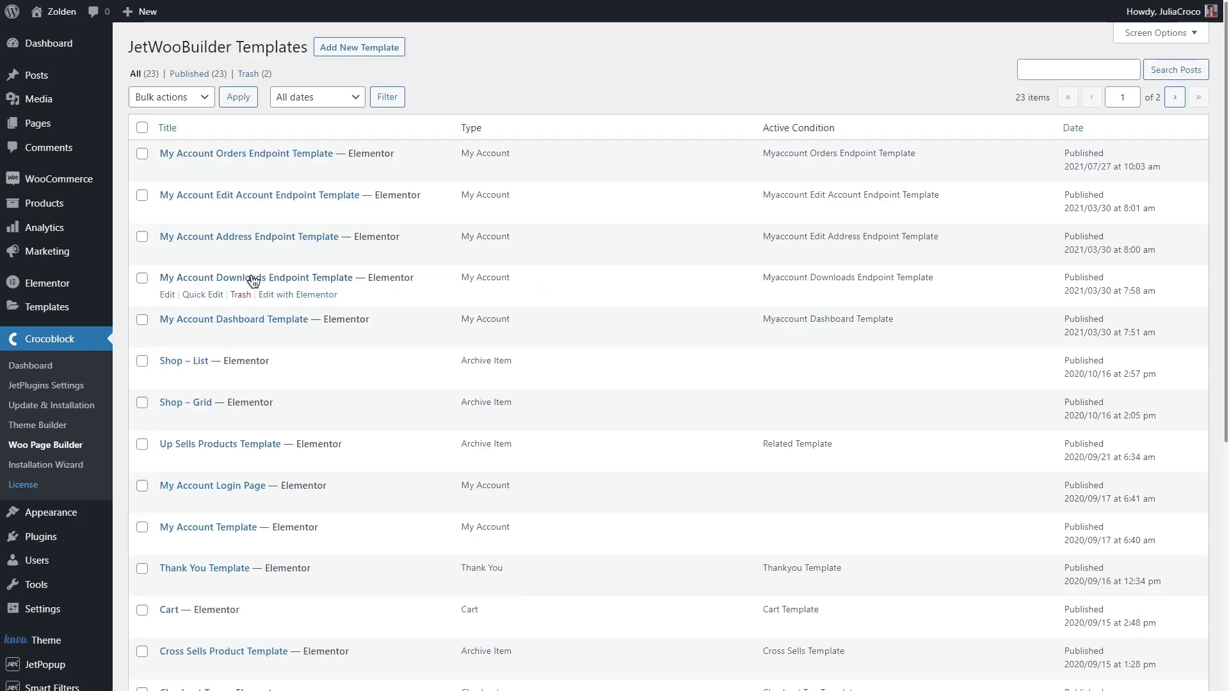
left_click(360, 47)
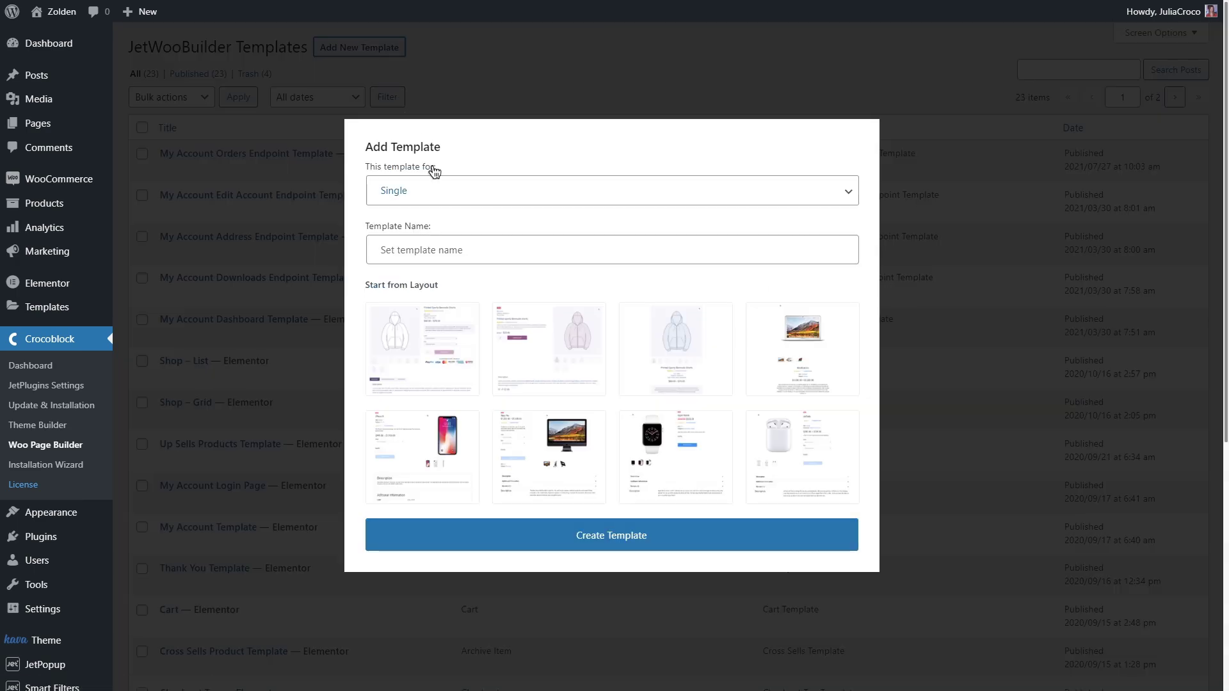
left_click(443, 191)
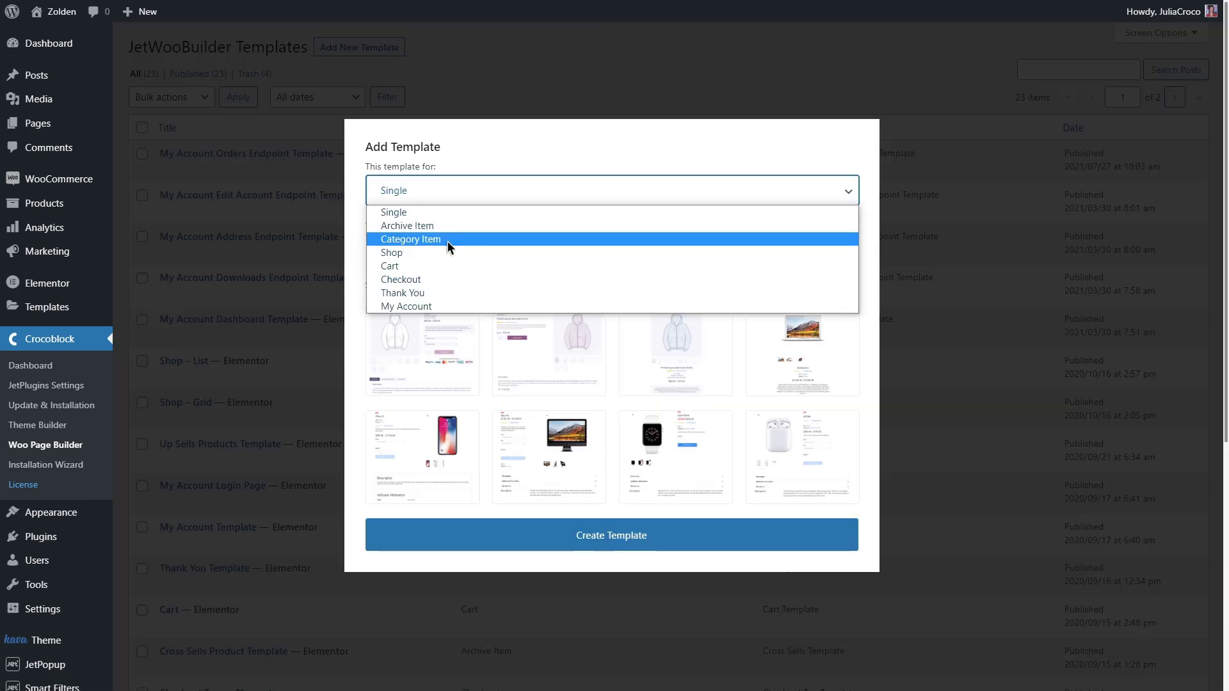
left_click(447, 307)
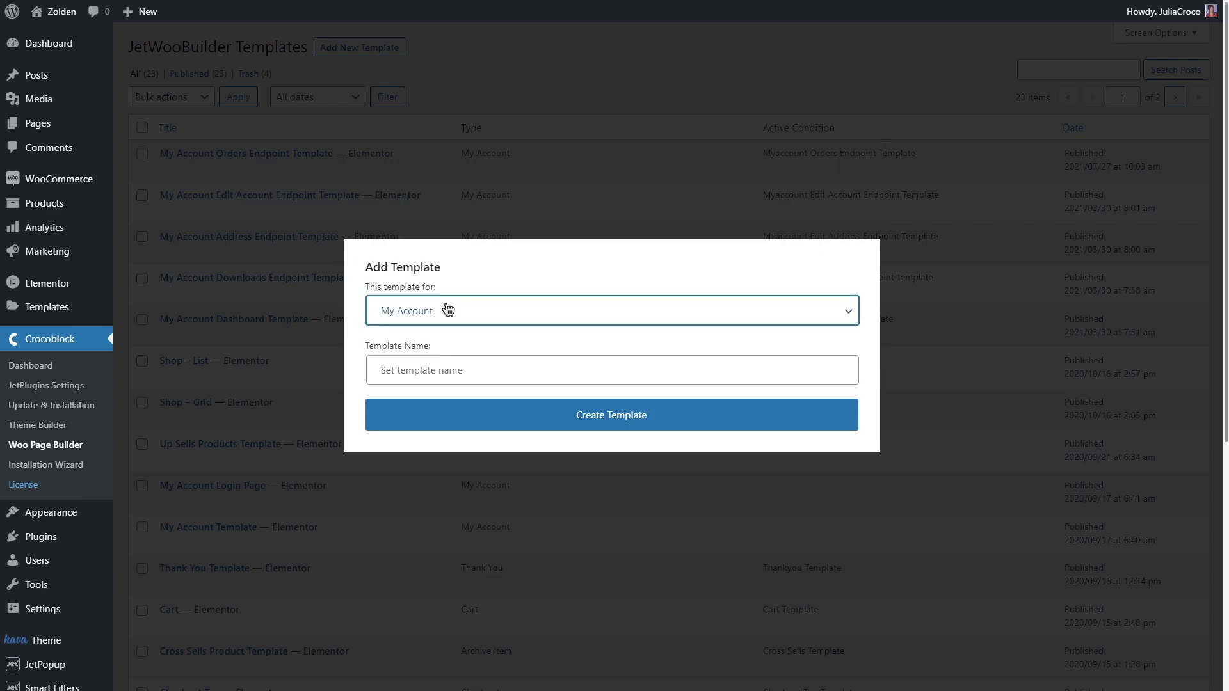
left_click(470, 370)
type("My Ac")
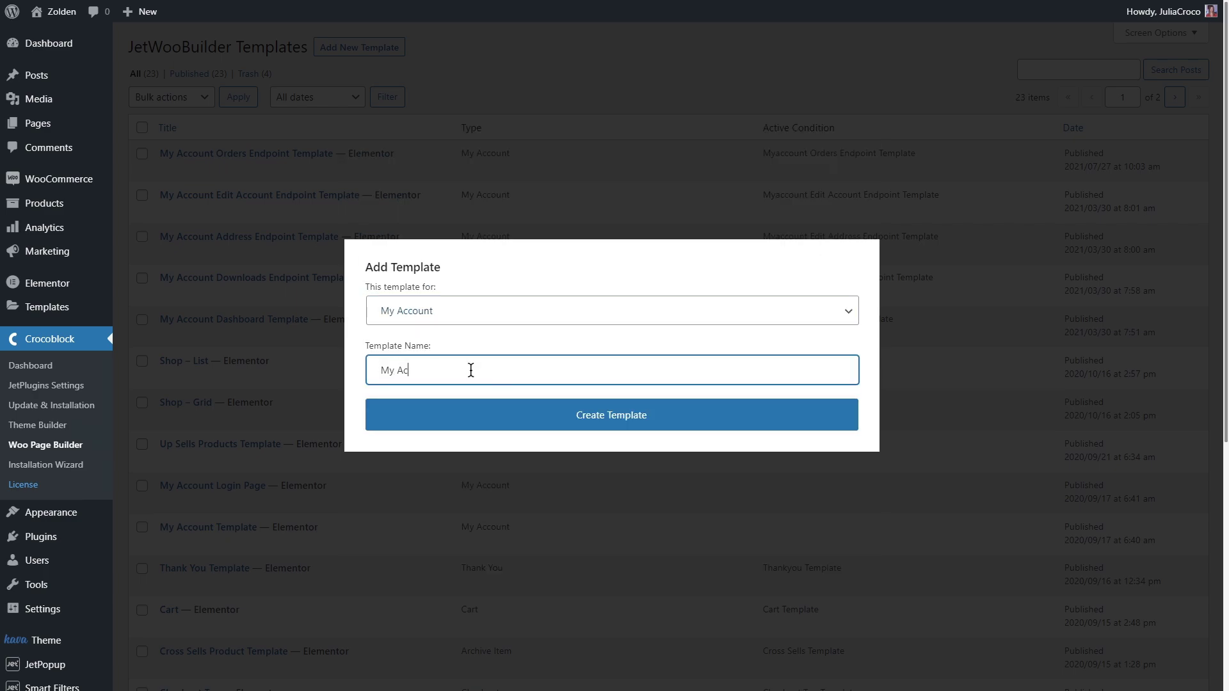
type("count Template")
Create the template and add a 33/66 section with the first column narrowed to 20% width.
left_click(588, 416)
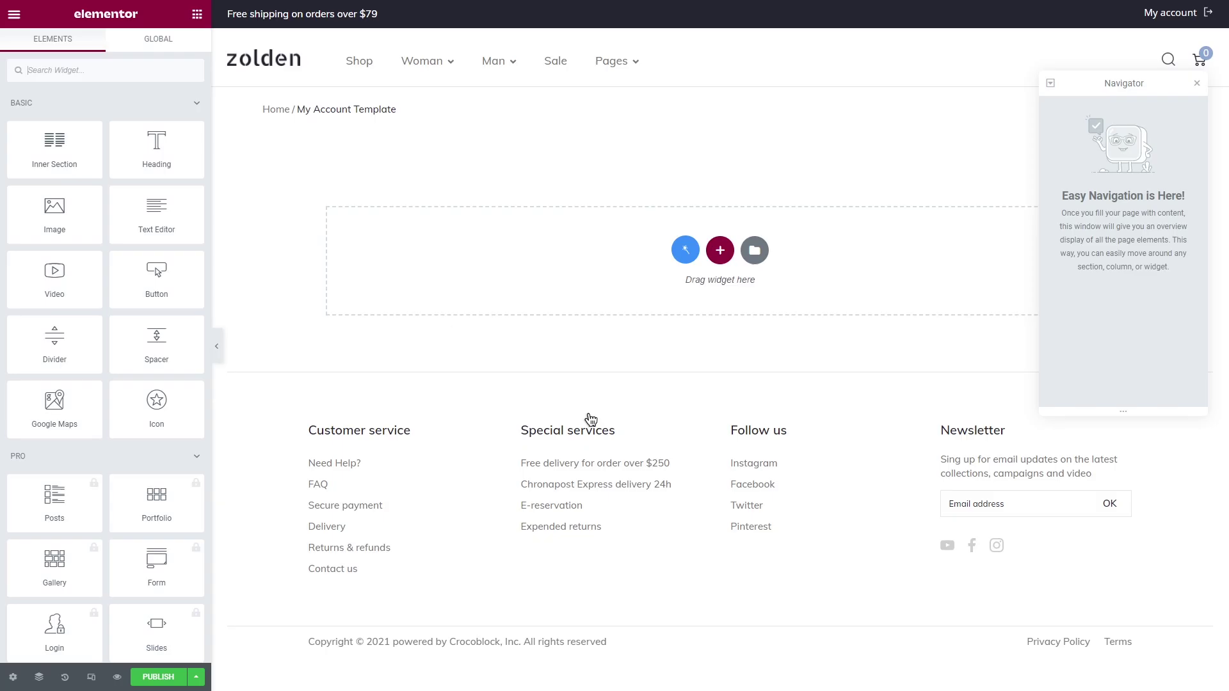
left_click(720, 249)
left_click(828, 282)
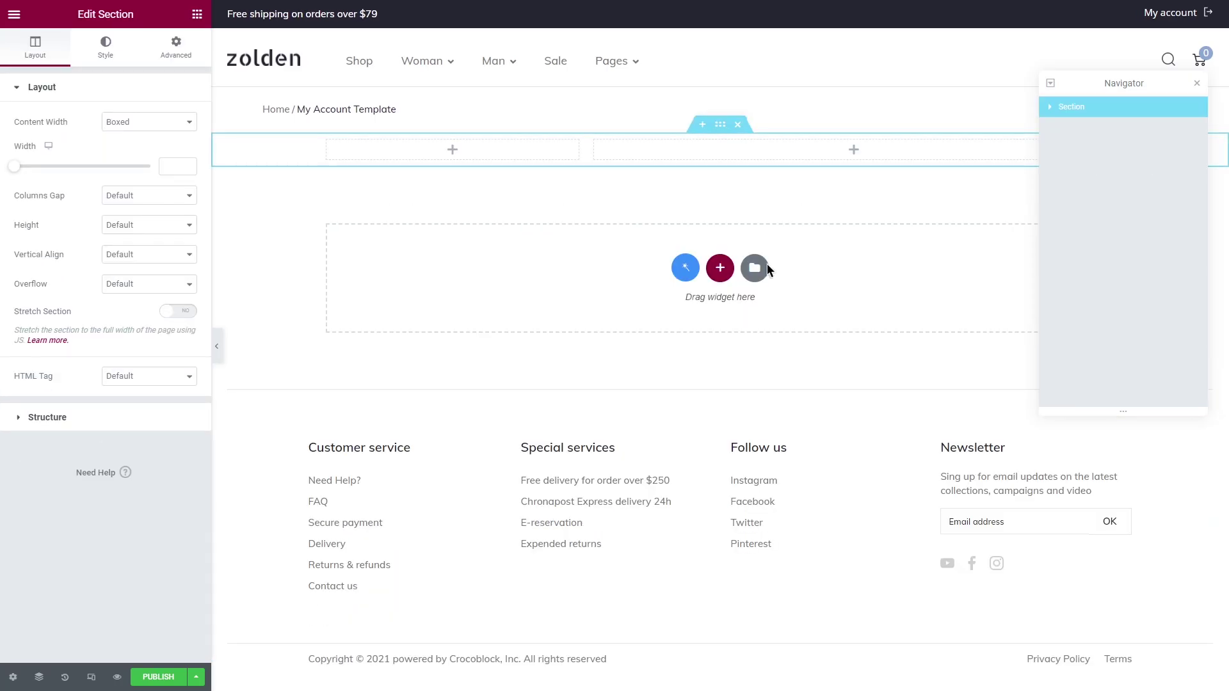
left_click(328, 142)
left_click(169, 122)
type("20")
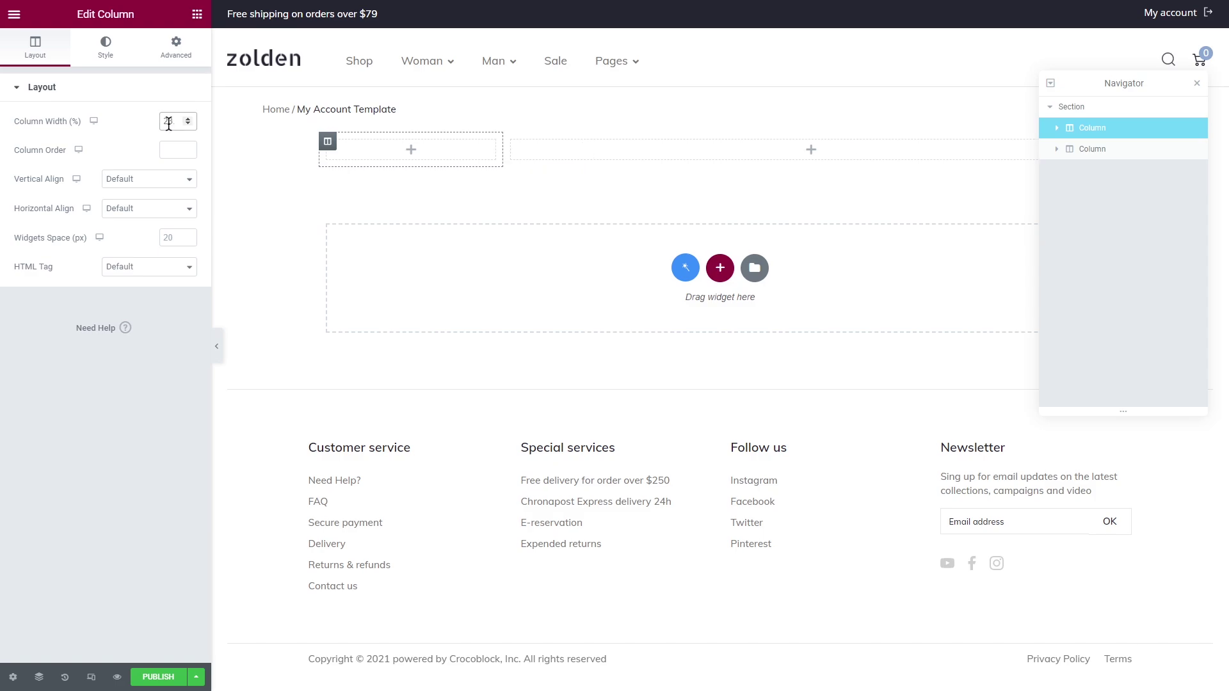
Place a Vertical Mega Menu in the left column showing My Account Menu.
left_click(516, 141)
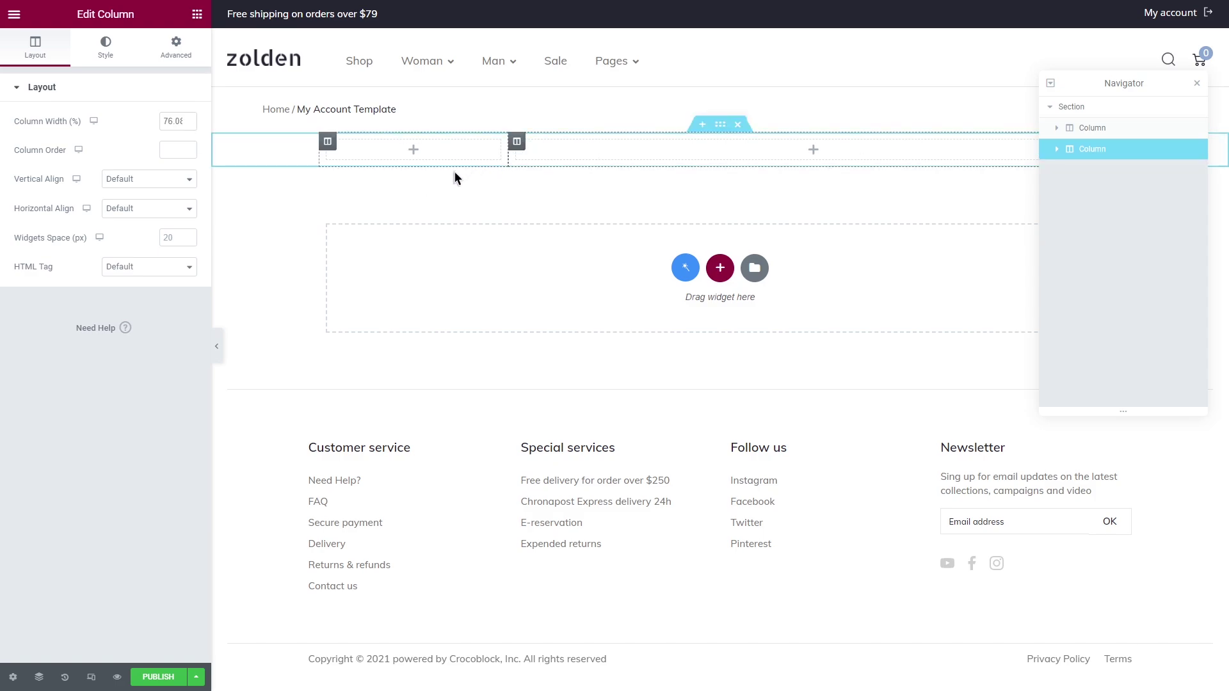
left_click(198, 16)
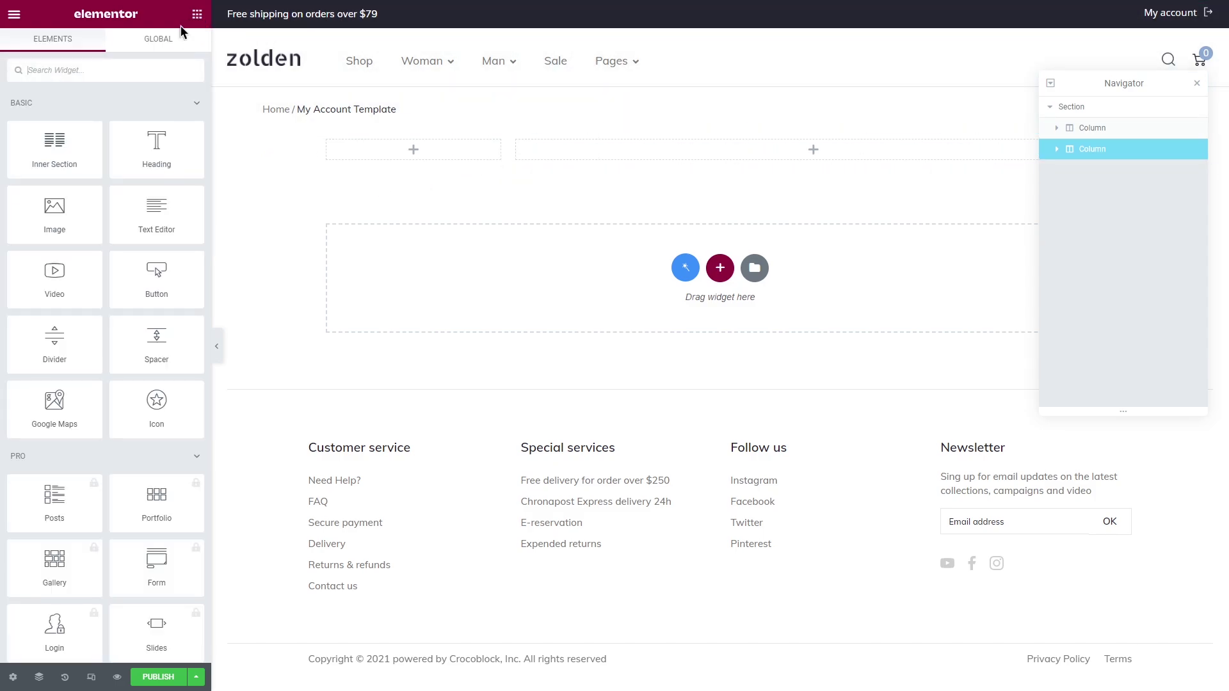
left_click(100, 70)
type("vertic")
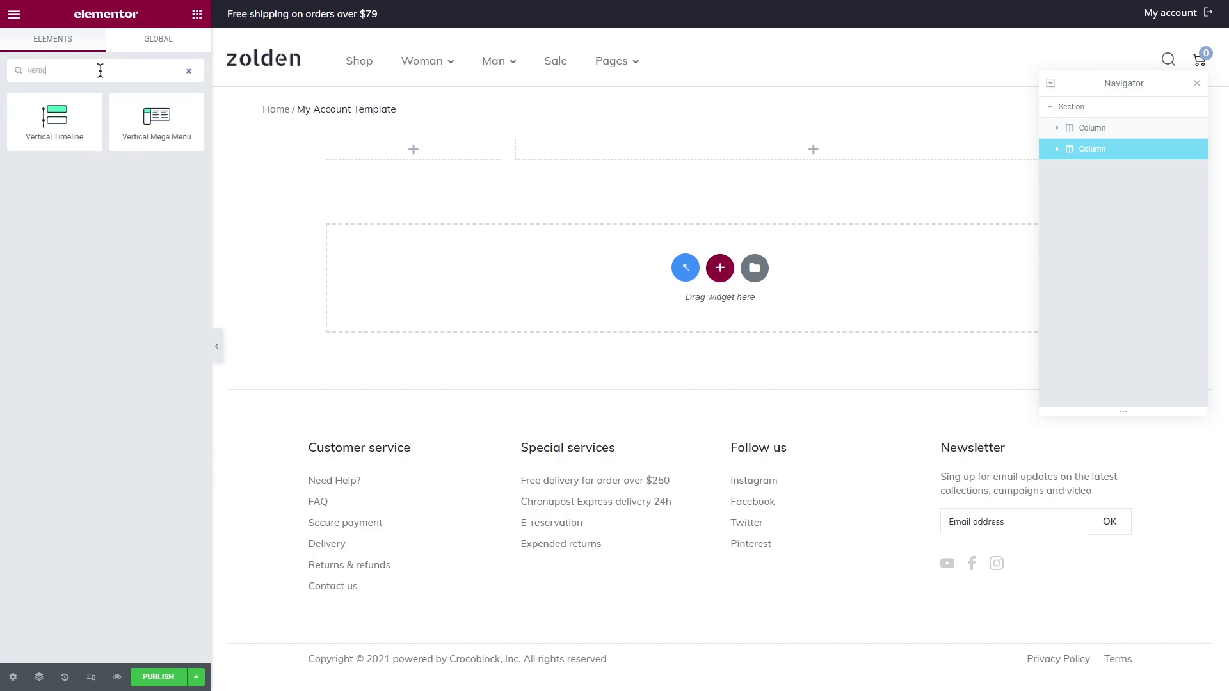
type("al mega")
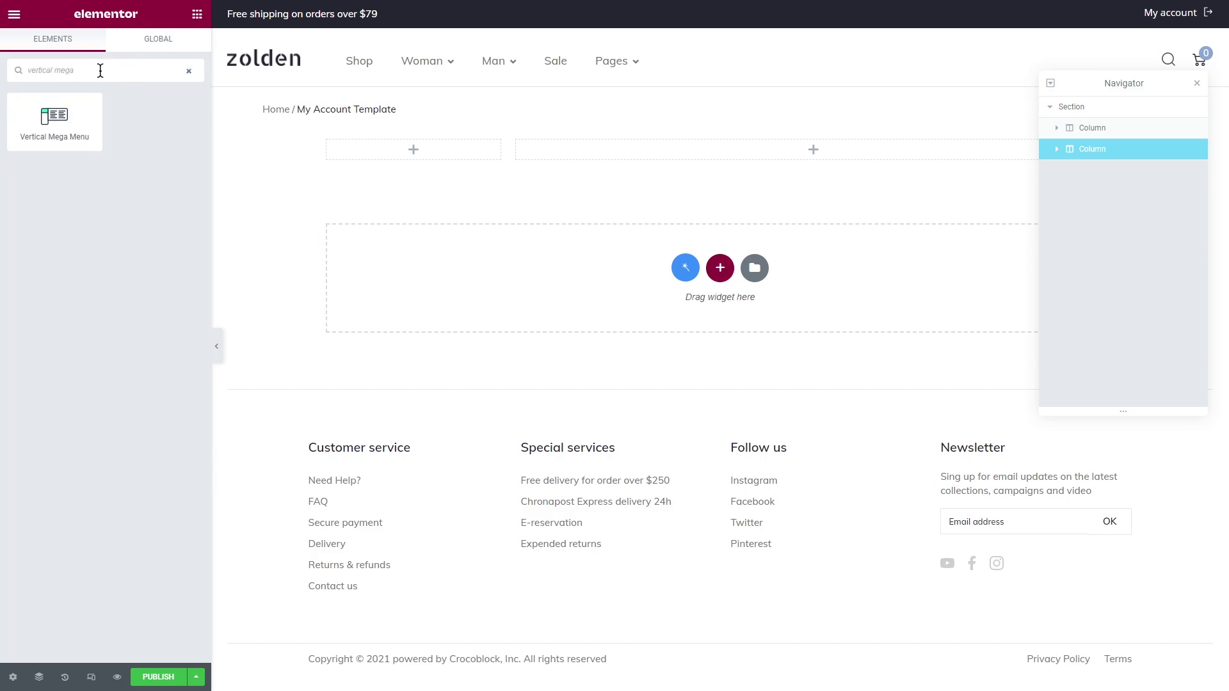
left_click_drag(56, 125, 409, 153)
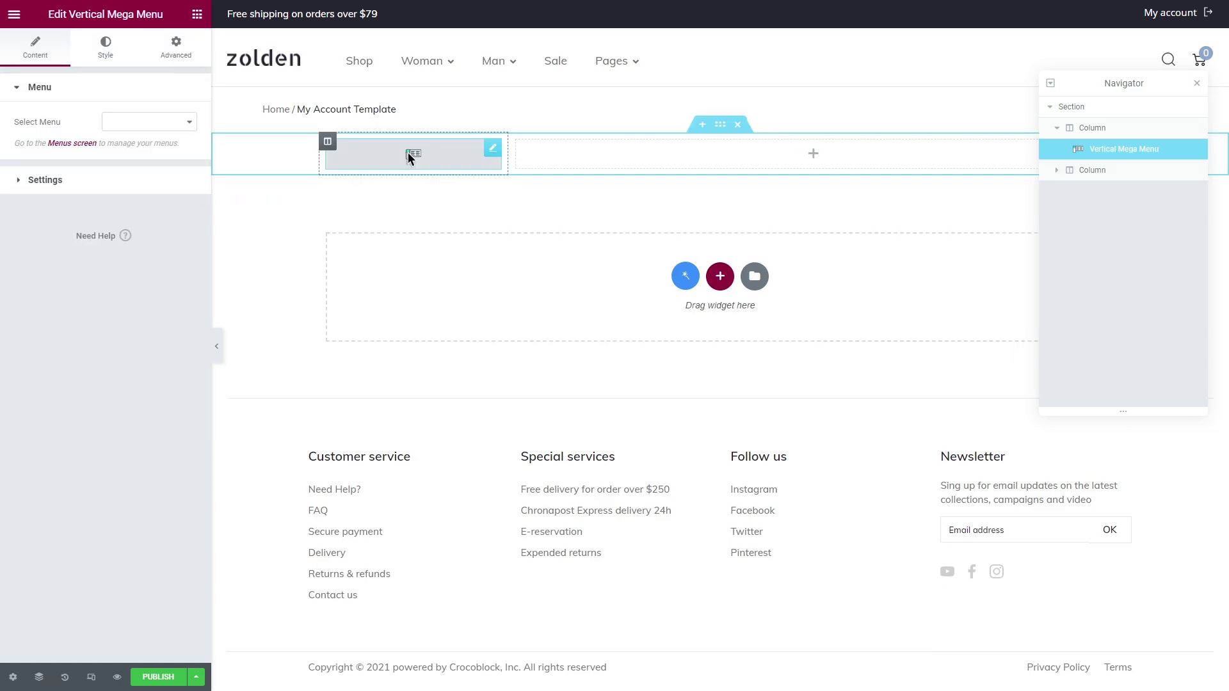
left_click(163, 123)
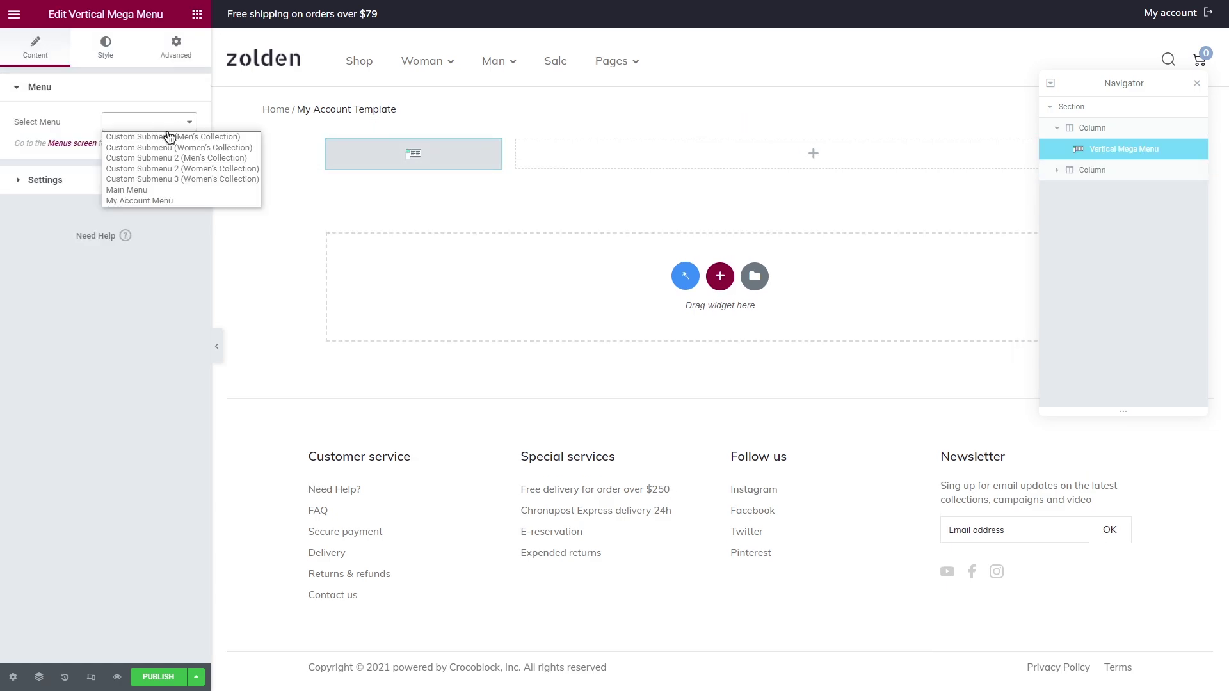
left_click(187, 201)
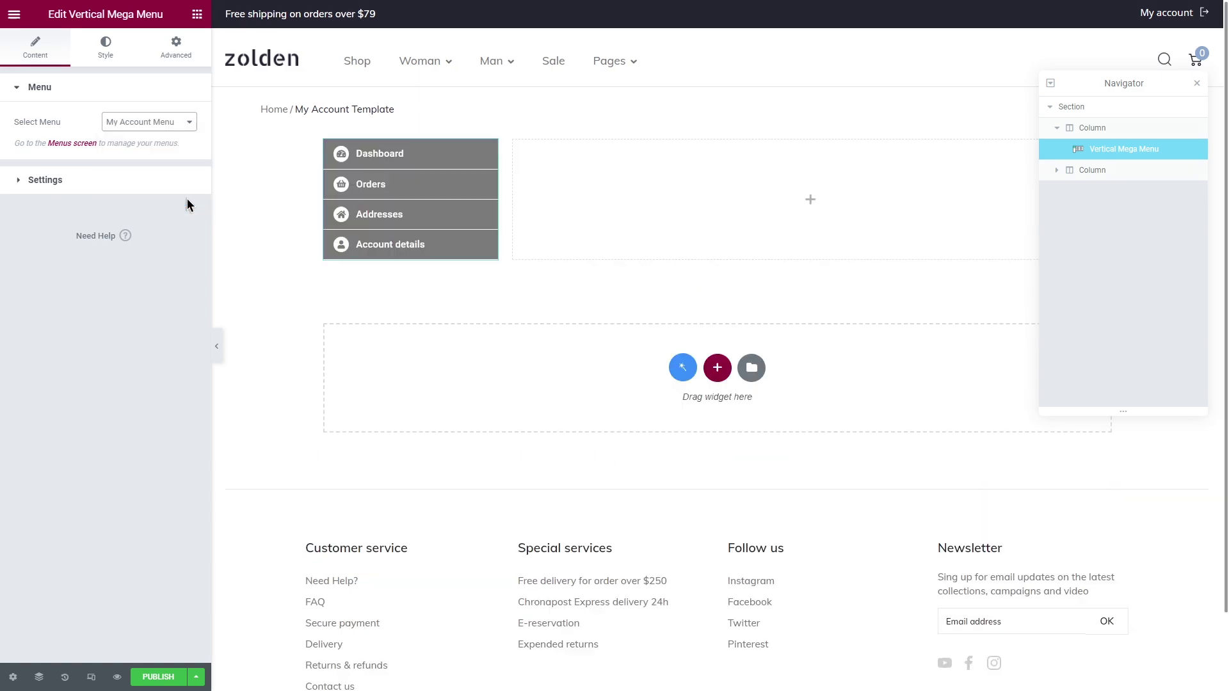
Keep the menu's submenus opening on the right with the Fade animation.
left_click(157, 183)
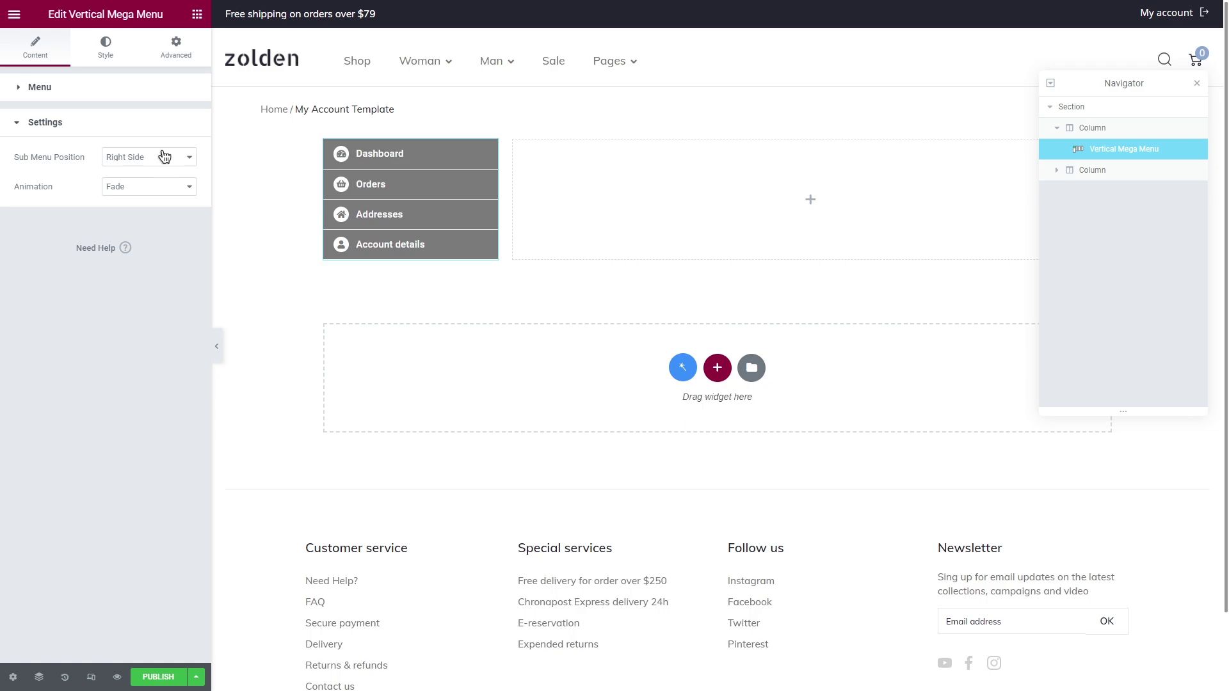
left_click(164, 158)
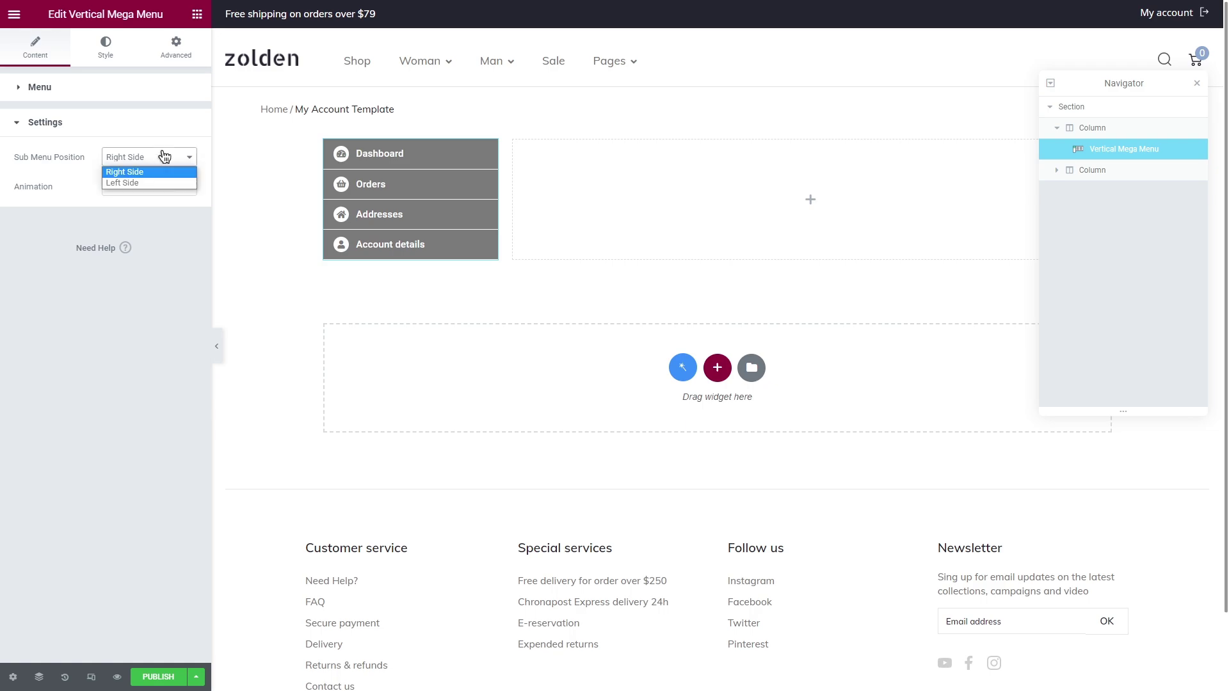
left_click(163, 157)
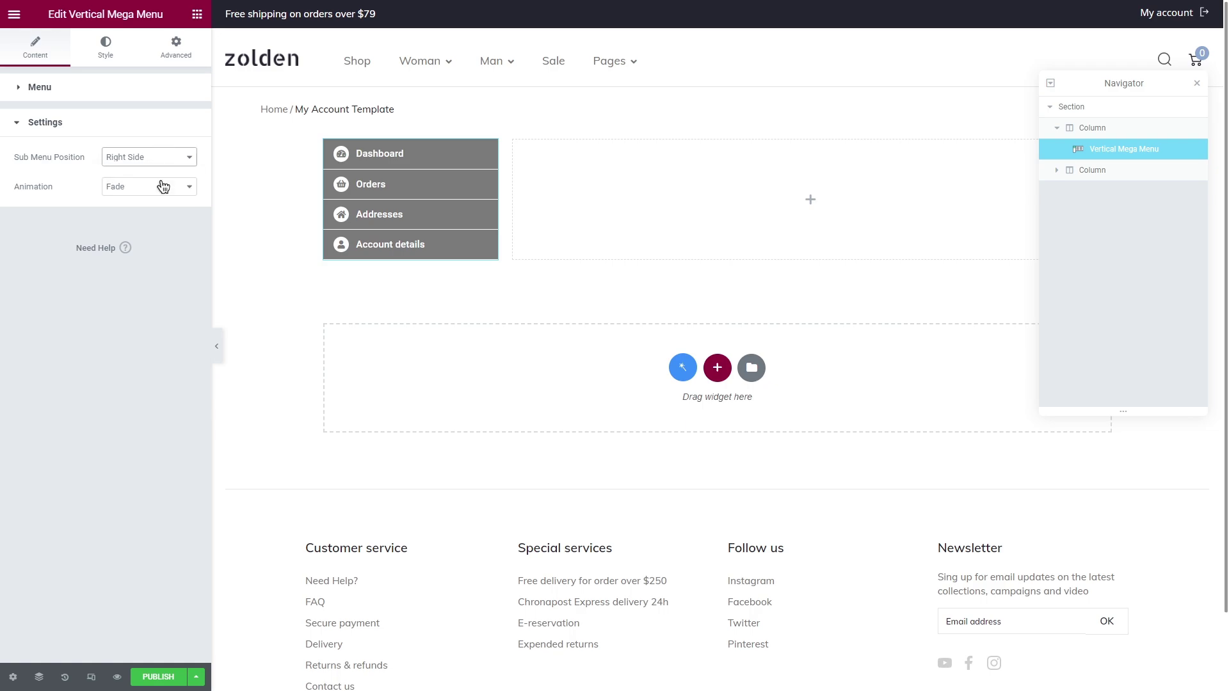
left_click(161, 186)
left_click(162, 187)
left_click(107, 47)
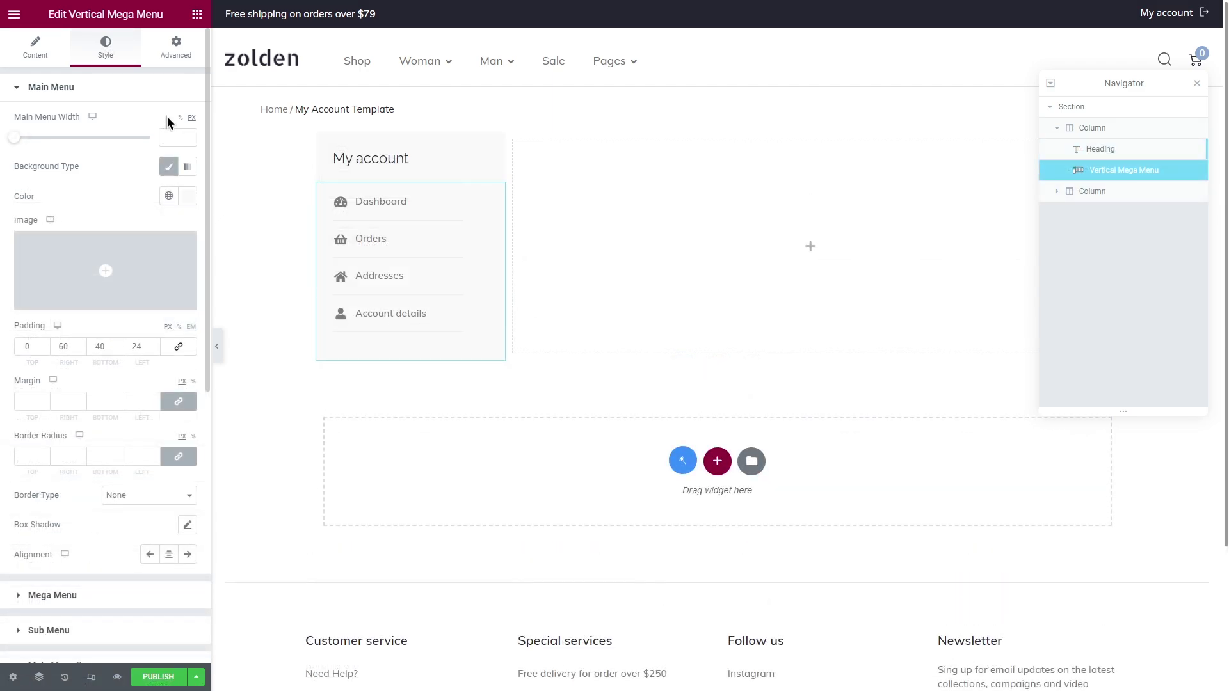
Drag the My Account Content widget, found by searching 'my account content', into the right column.
left_click(198, 14)
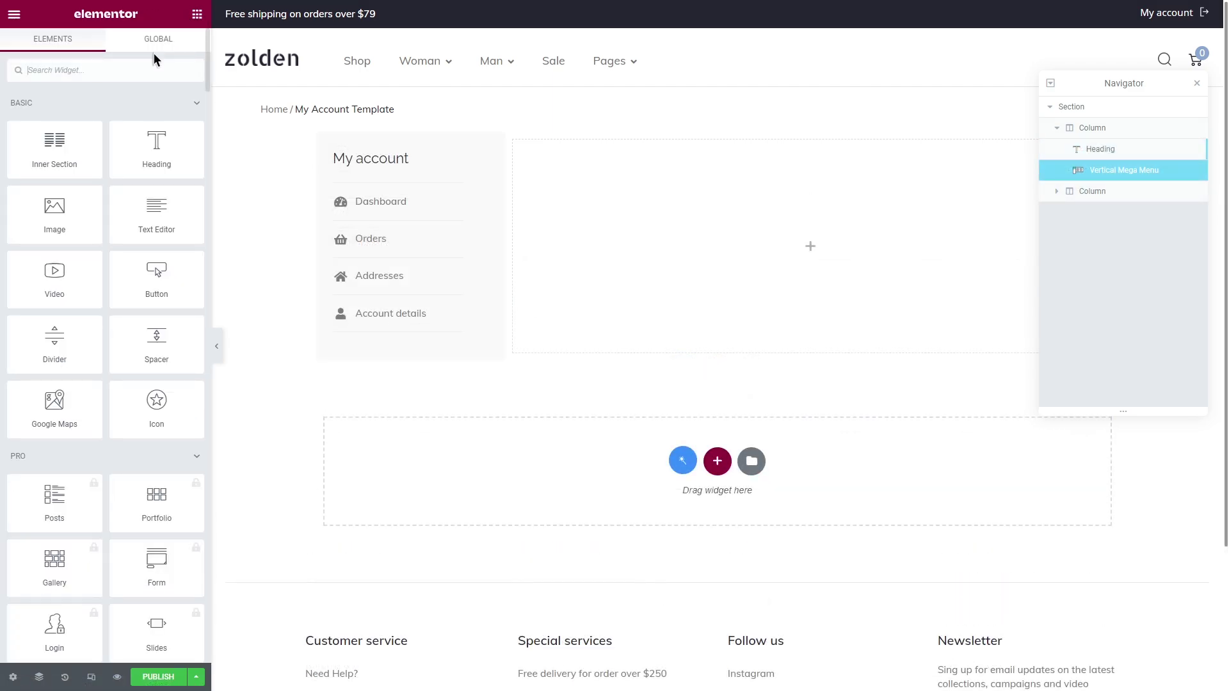
type("my")
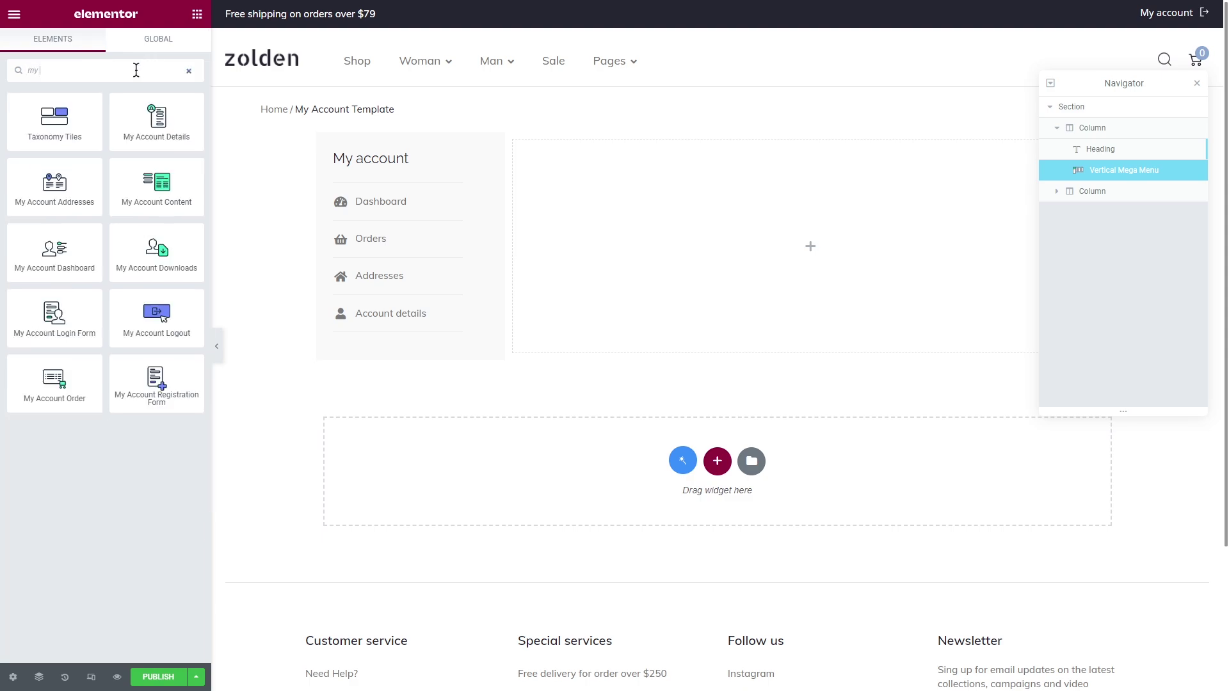
type(" account content")
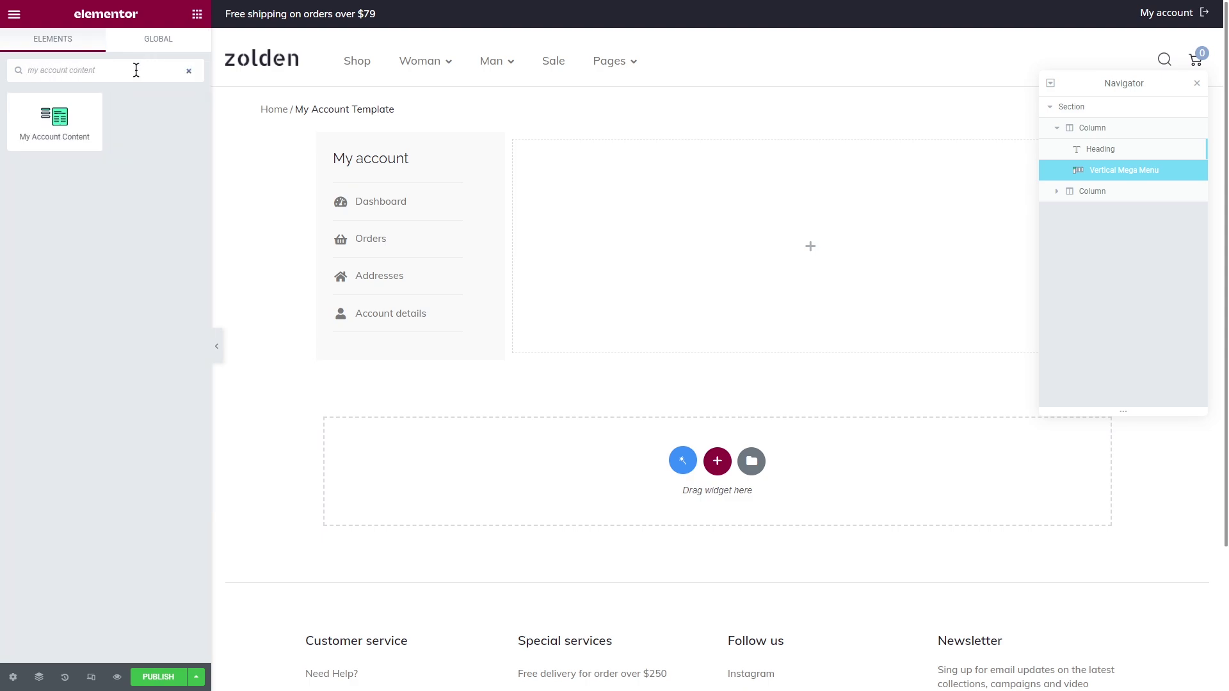
left_click_drag(57, 121, 647, 207)
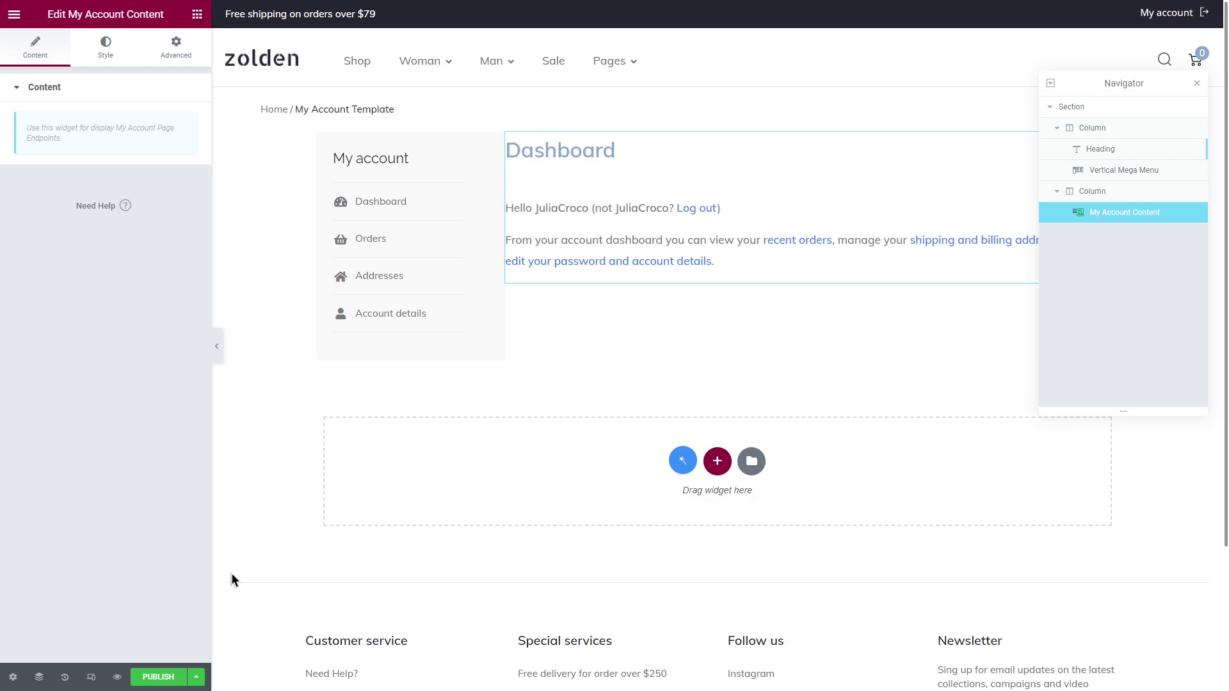
Publish the template, then view the newest order's details from the storefront Orders list.
left_click(159, 678)
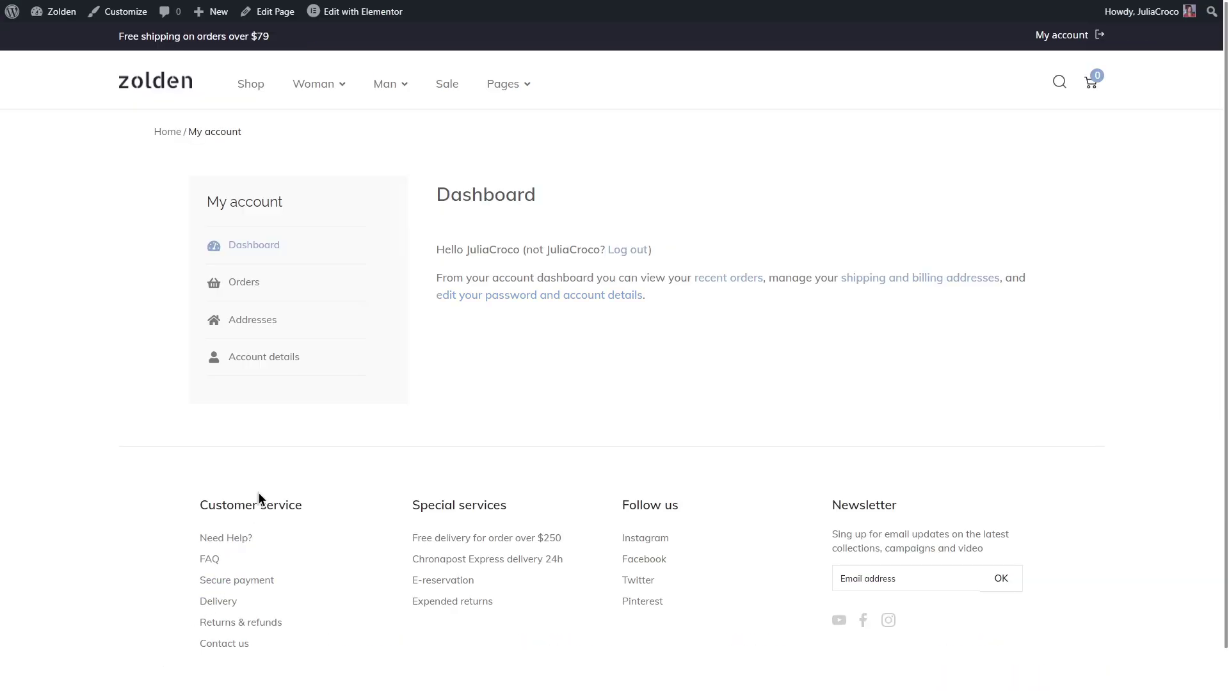
left_click(289, 284)
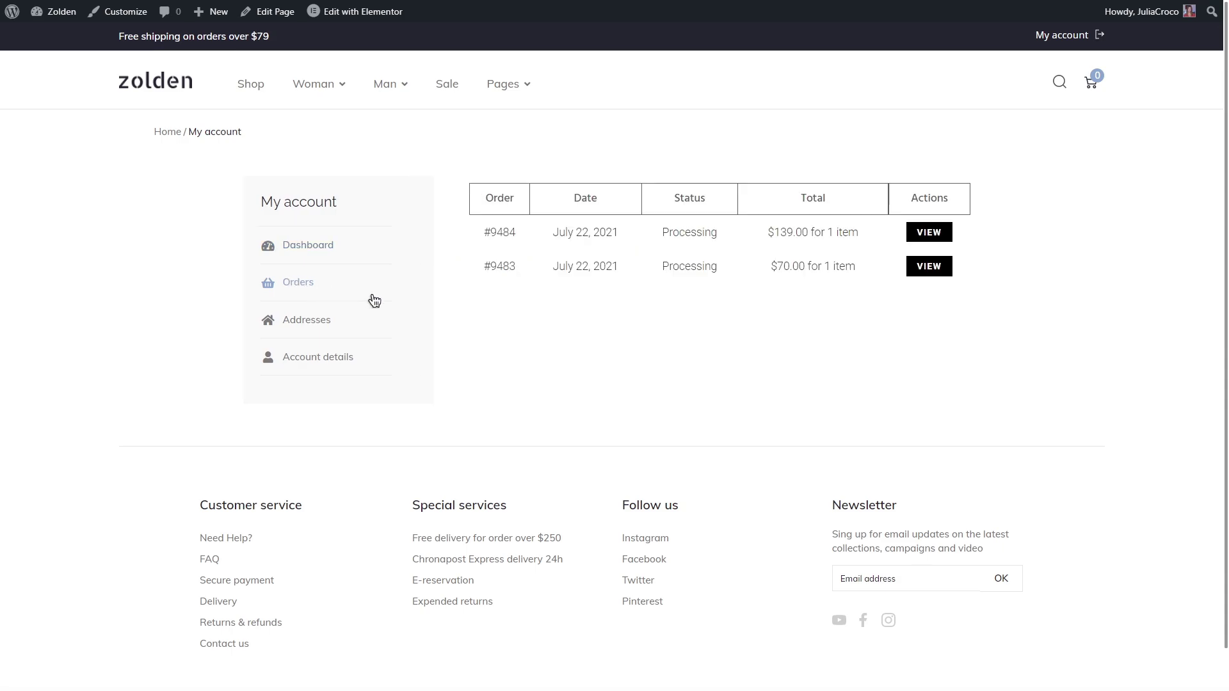
left_click(944, 233)
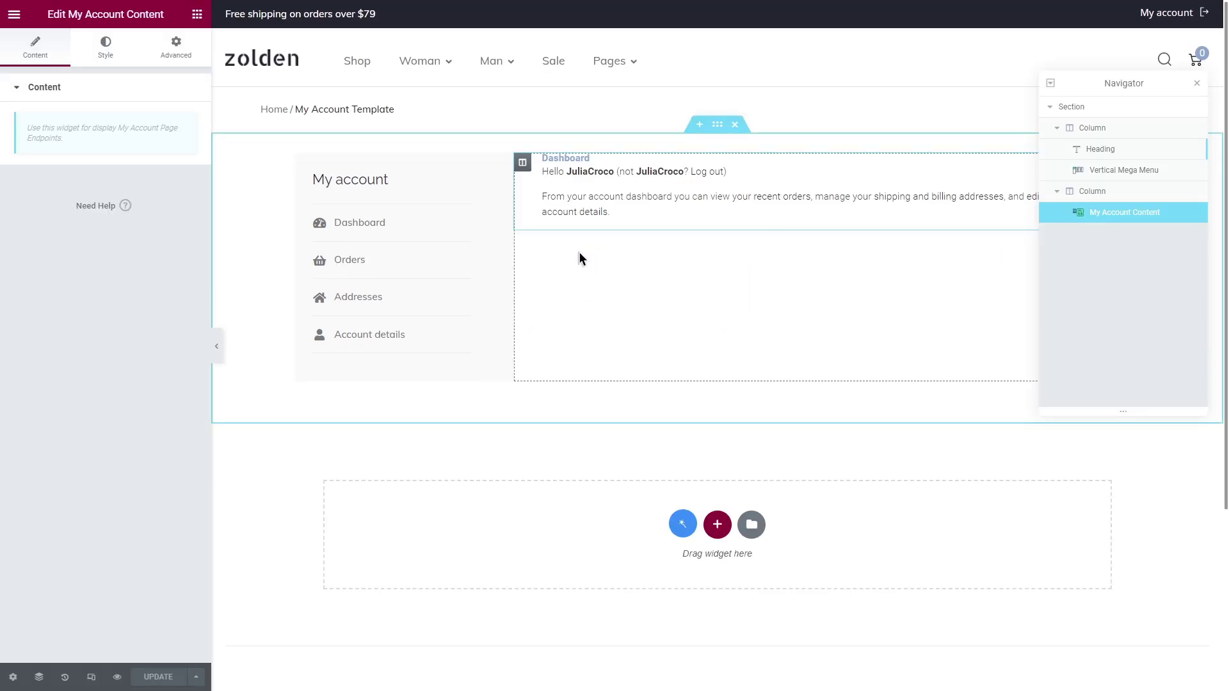
Style the View Order Table Header as Tahoma 16px, weight 600, in the green Accent colour.
left_click(108, 51)
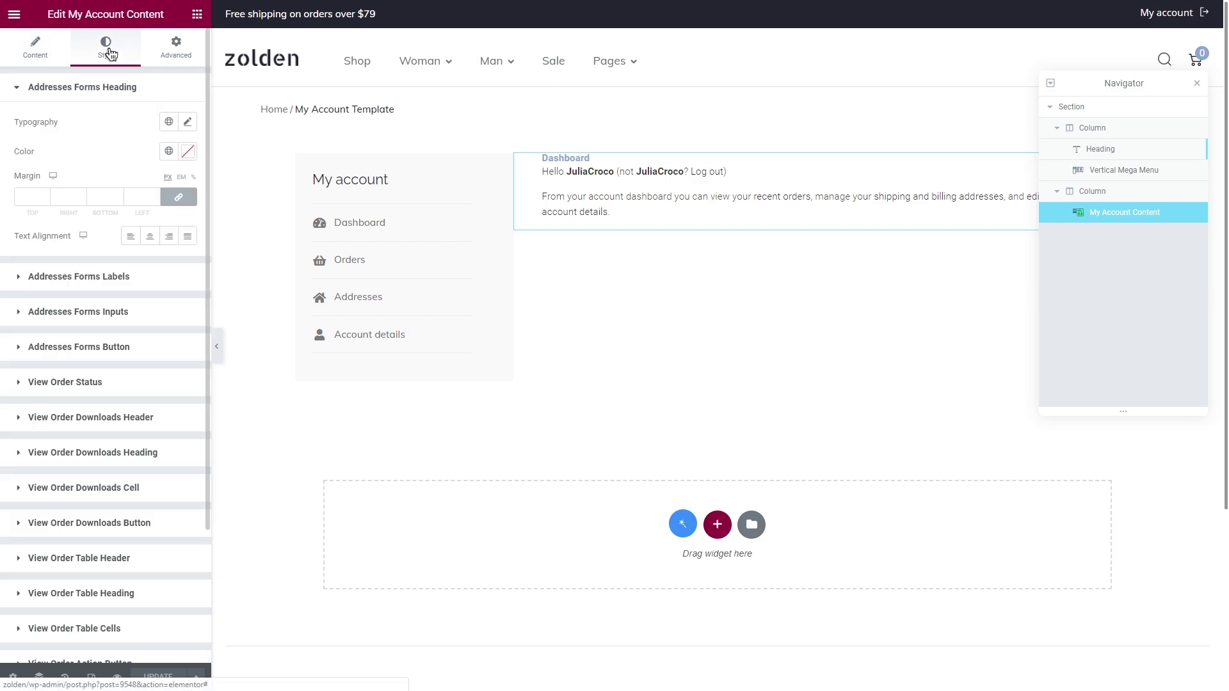
left_click(123, 88)
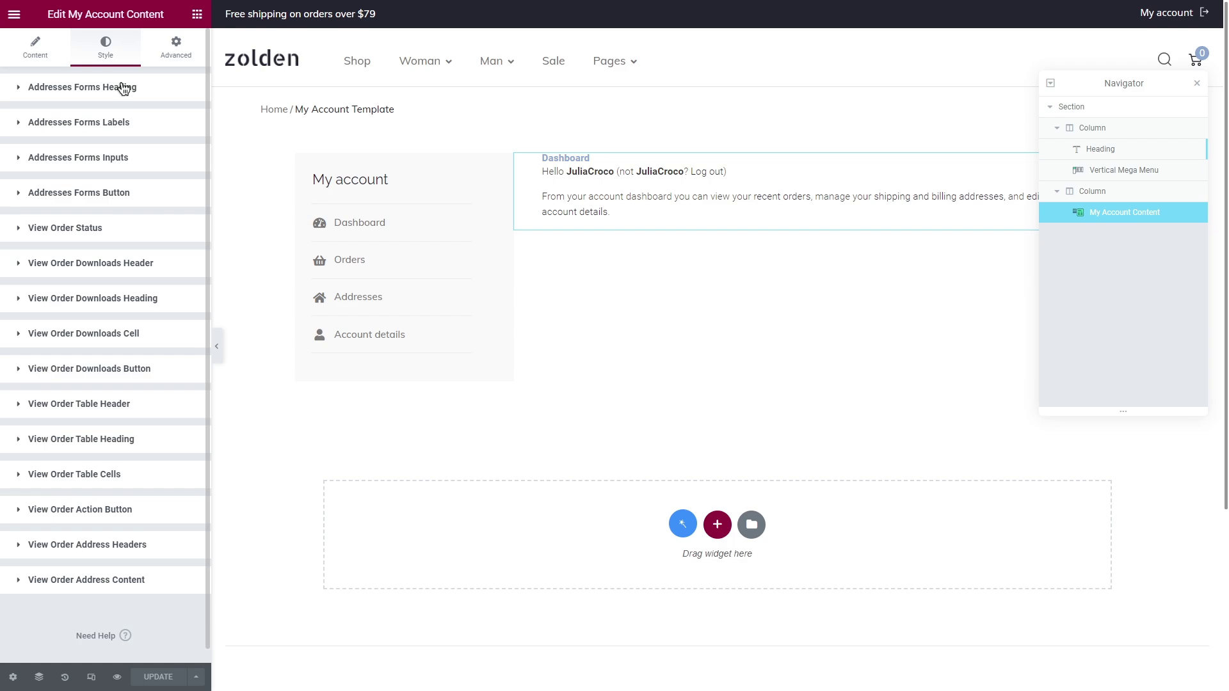
left_click(153, 403)
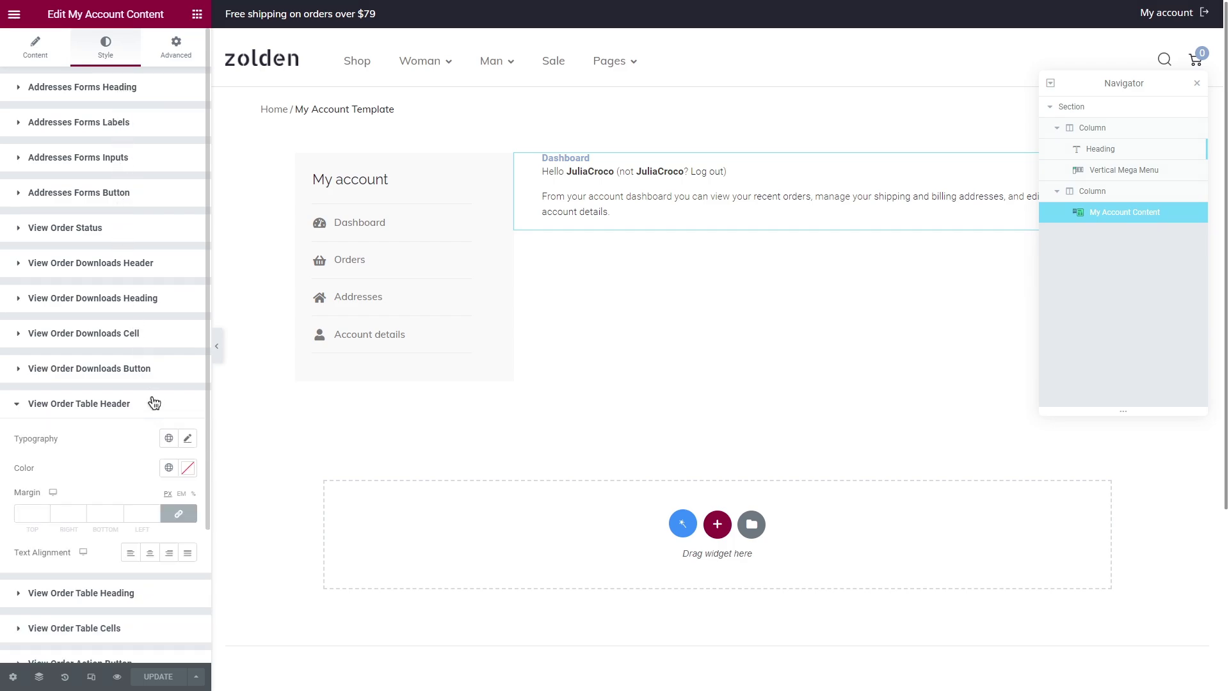
left_click(187, 438)
left_click(147, 504)
left_click(128, 592)
left_click(161, 551)
type("16")
left_click(154, 578)
left_click(150, 502)
left_click(147, 441)
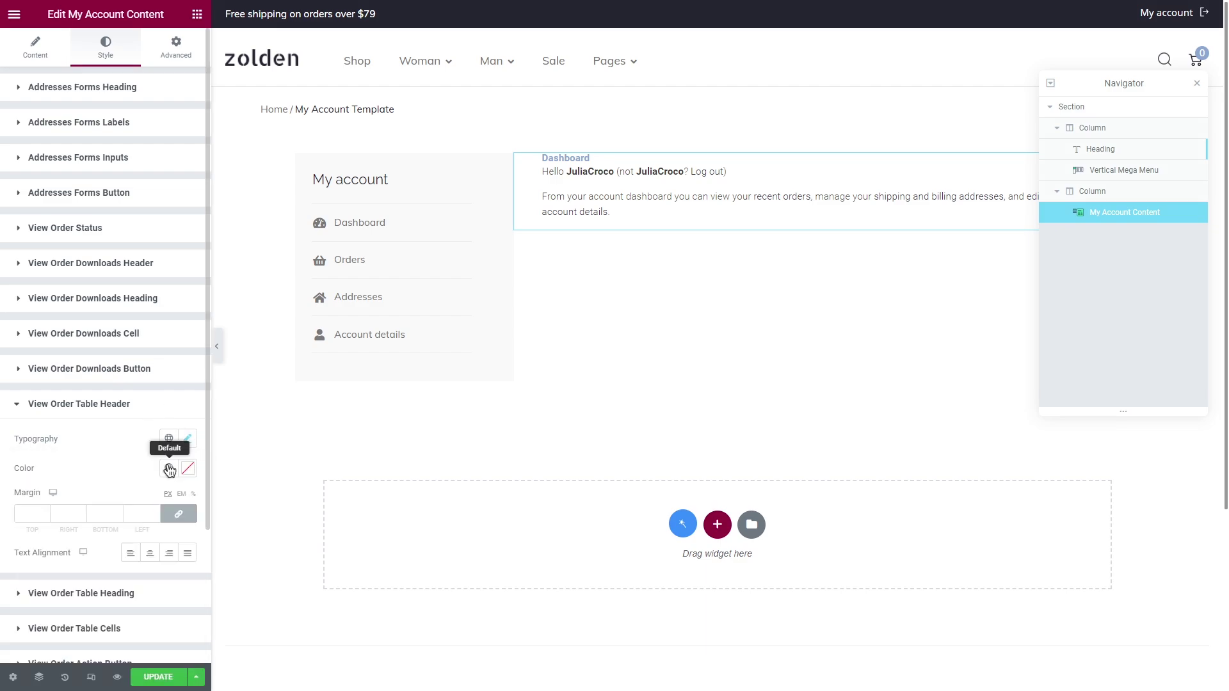
left_click(168, 468)
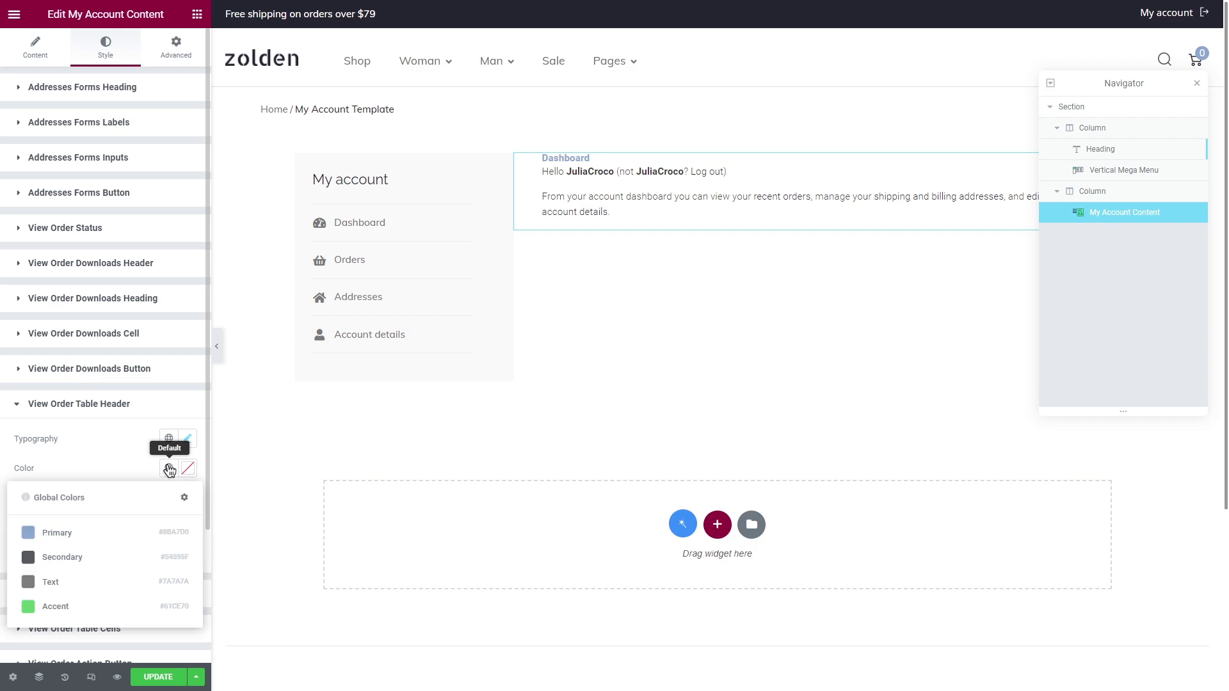
left_click(117, 611)
Give the View Order Address Headers the green Accent colour and update the template.
scroll(124, 482, "down", 3)
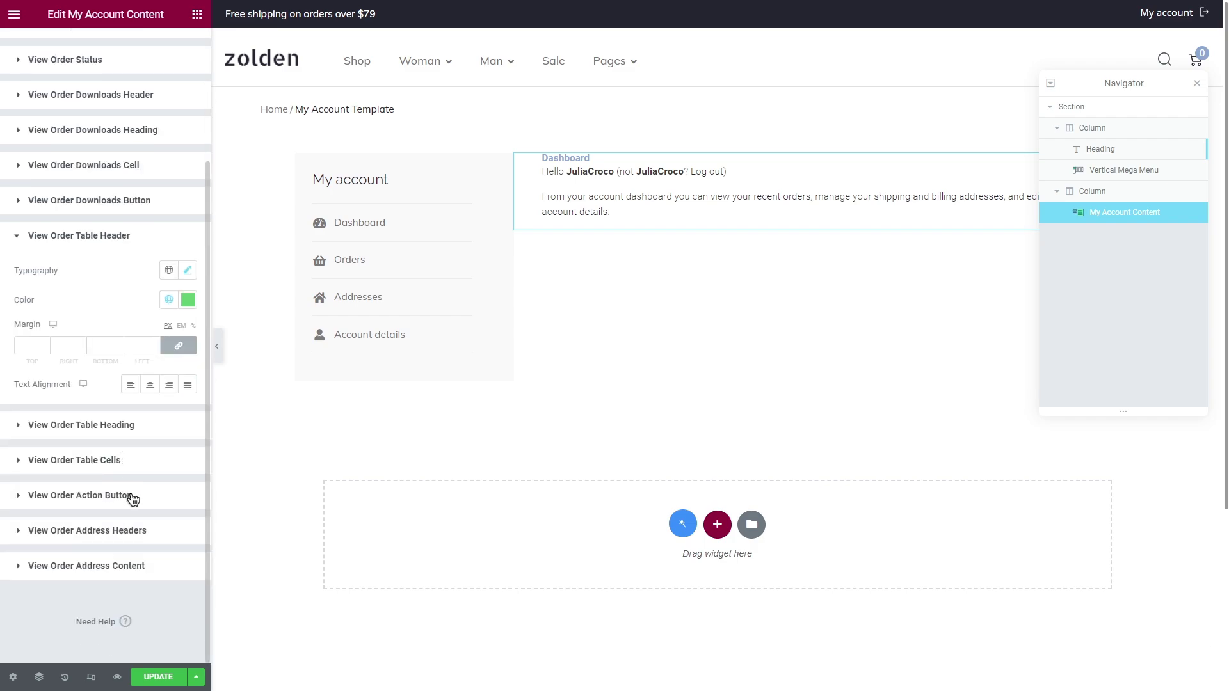
left_click(159, 530)
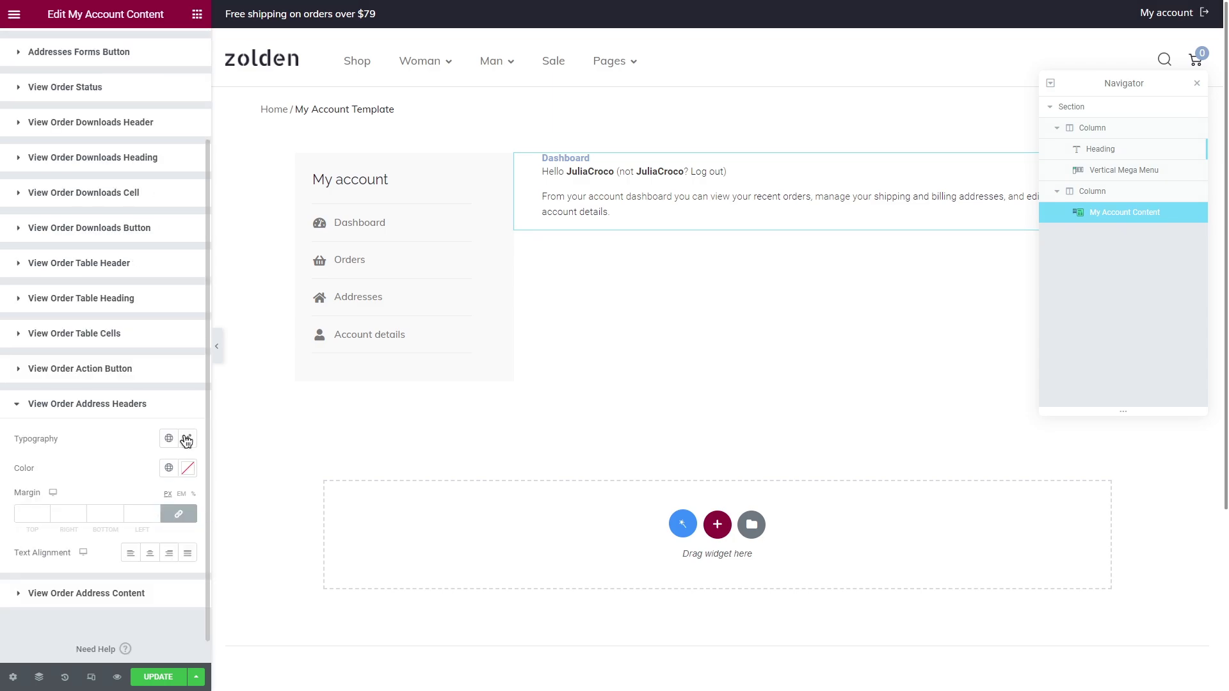
left_click(188, 439)
left_click(144, 505)
left_click(149, 544)
left_click(144, 504)
left_click(147, 442)
left_click(169, 468)
left_click(153, 613)
left_click(154, 678)
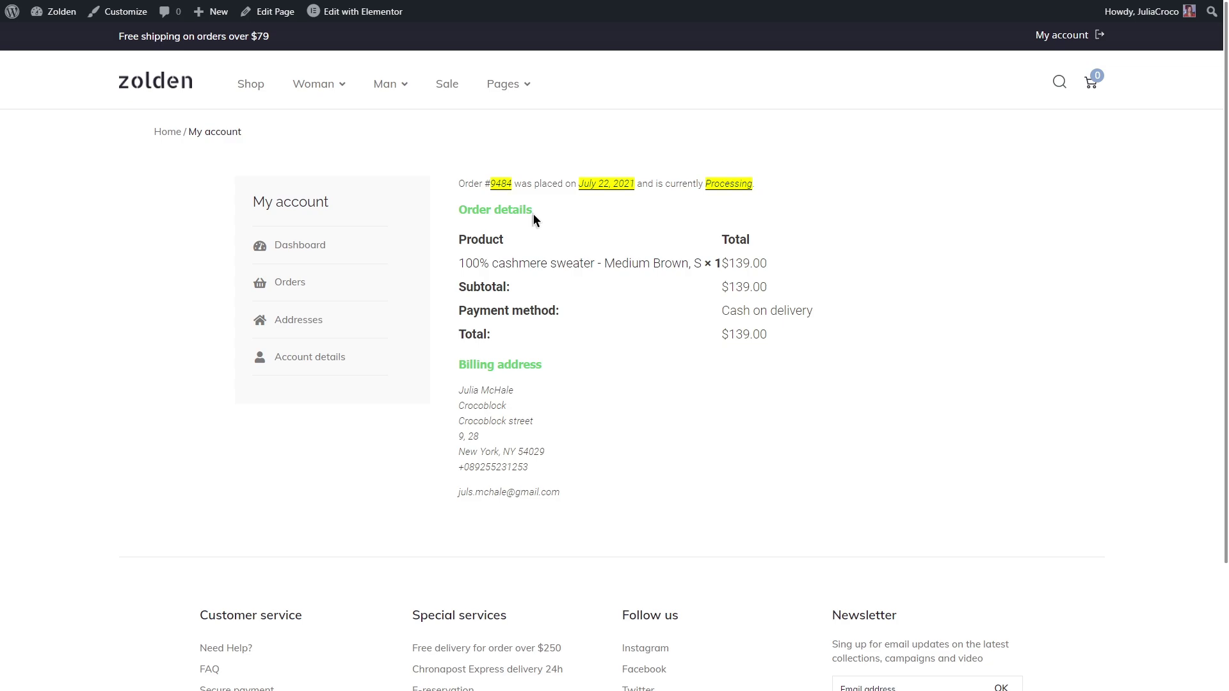
Check the storefront Addresses page and open the billing address edit form.
left_click(339, 321)
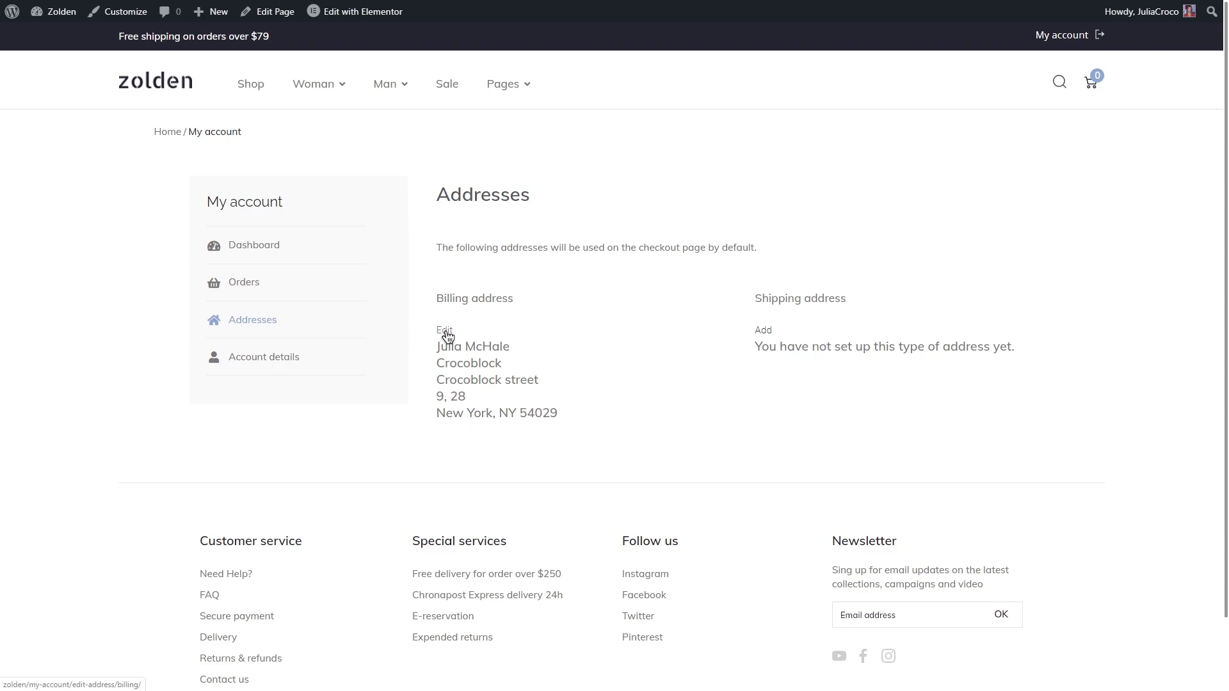
left_click(445, 330)
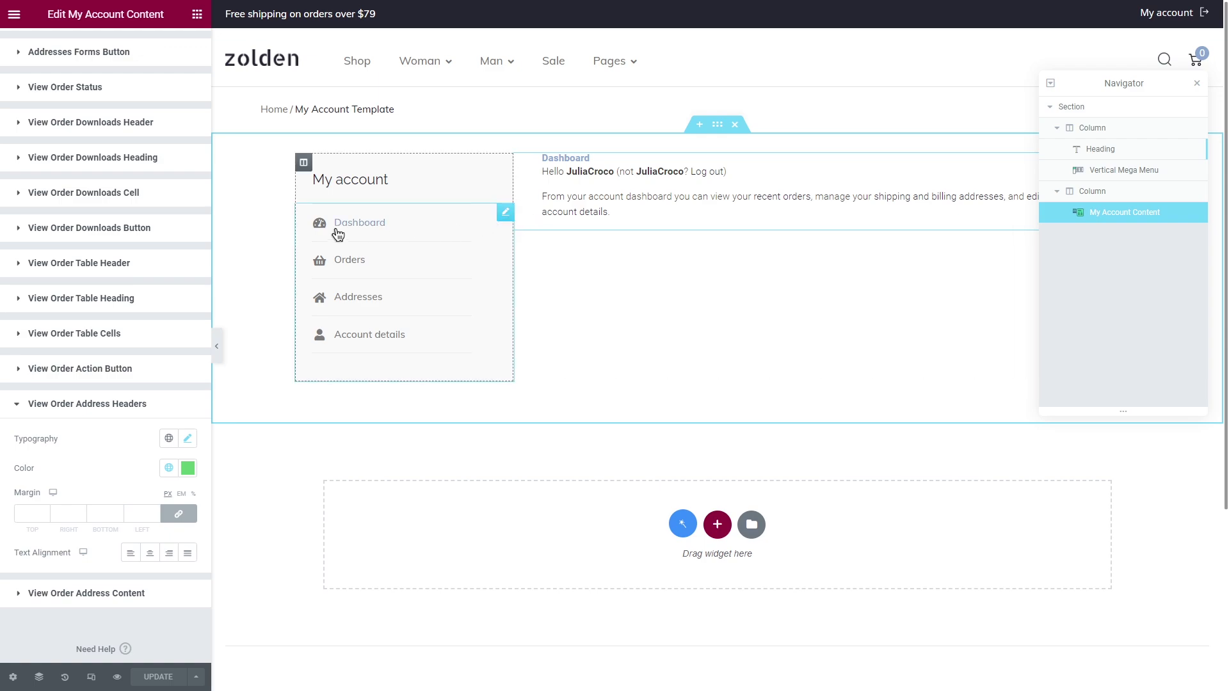
Leave the editor and go to the JetWooBuilder tab of WooCommerce Settings.
left_click(14, 14)
left_click(134, 259)
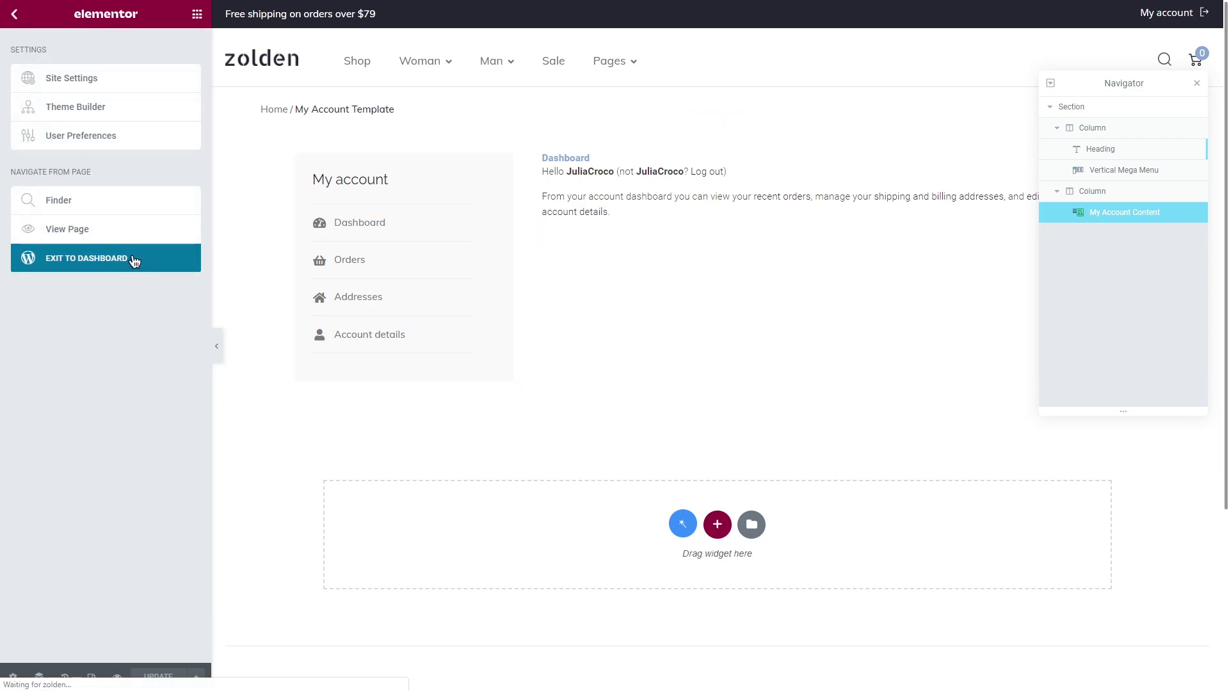
mouse_move(82, 182)
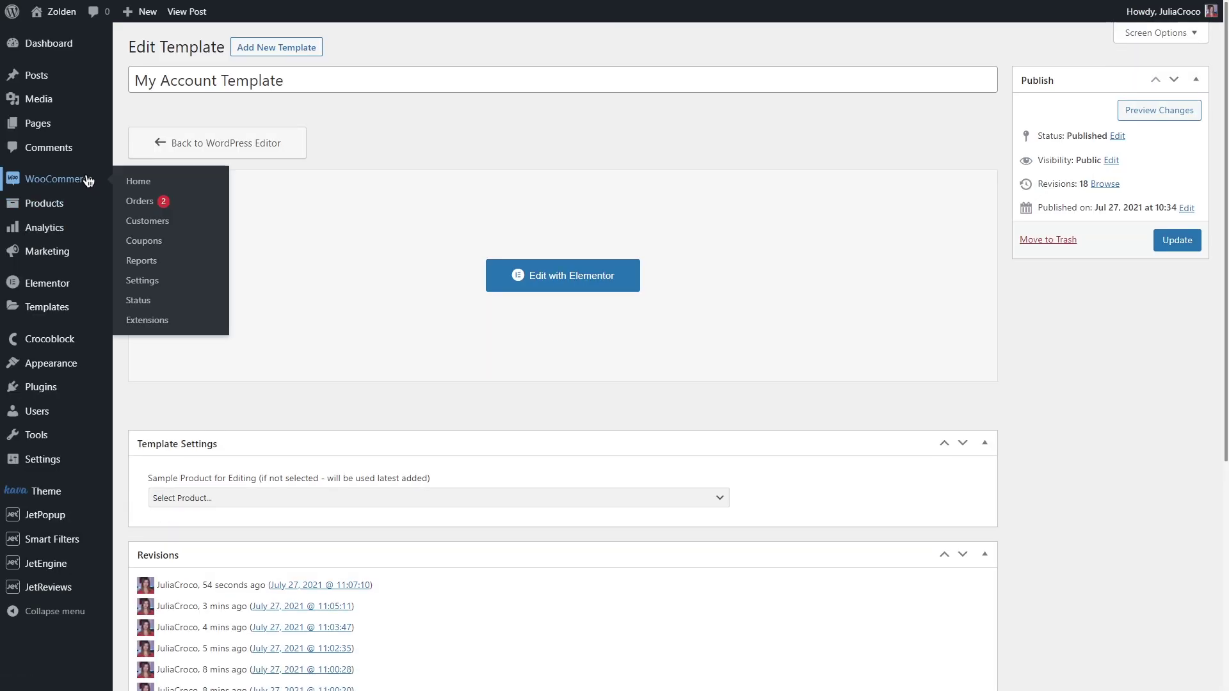
left_click(175, 282)
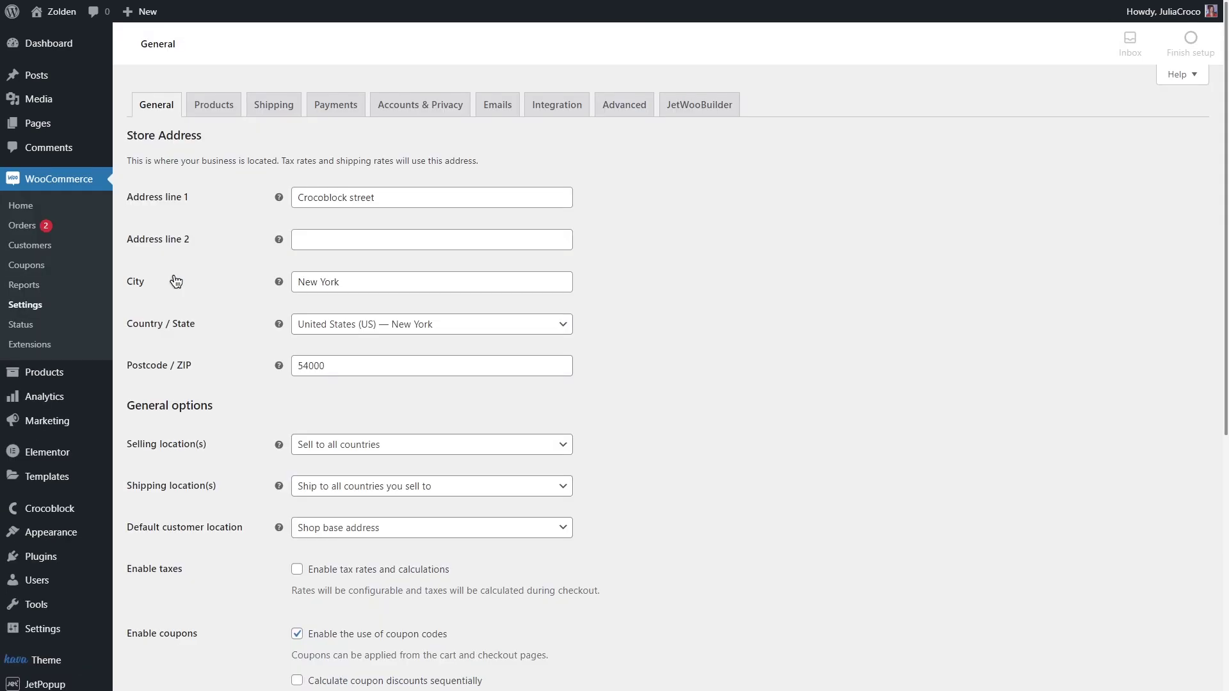
left_click(693, 110)
scroll(697, 207, "down", 12)
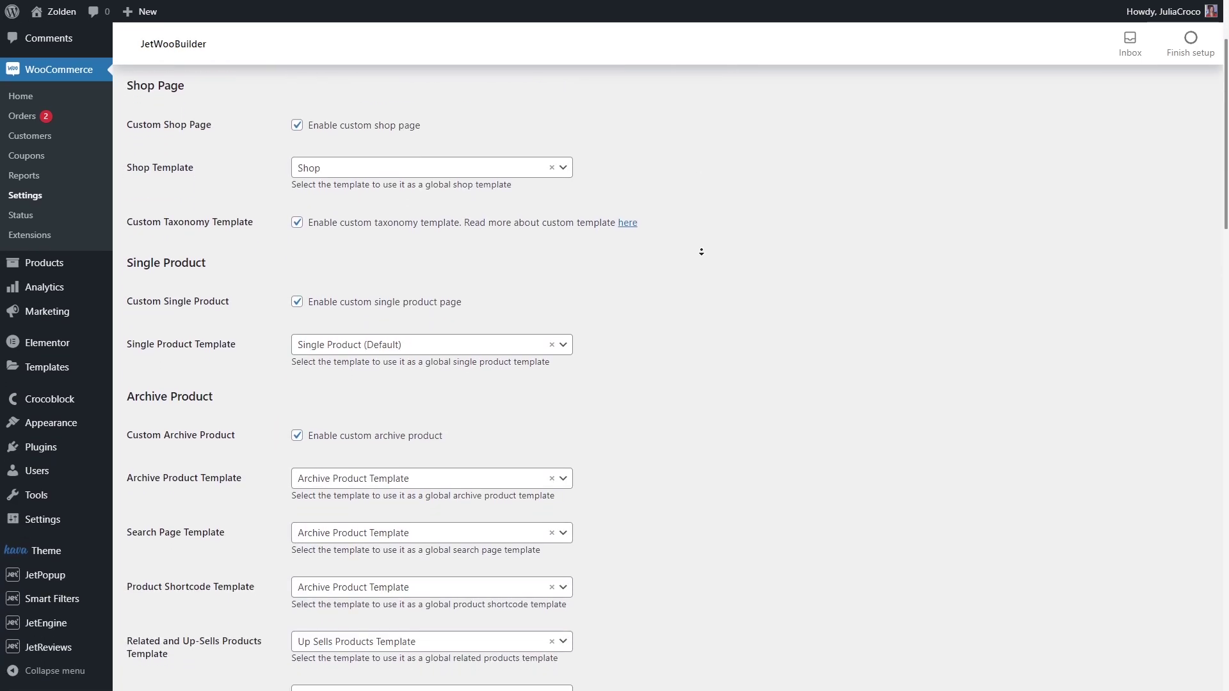
scroll(701, 252, "down", 7)
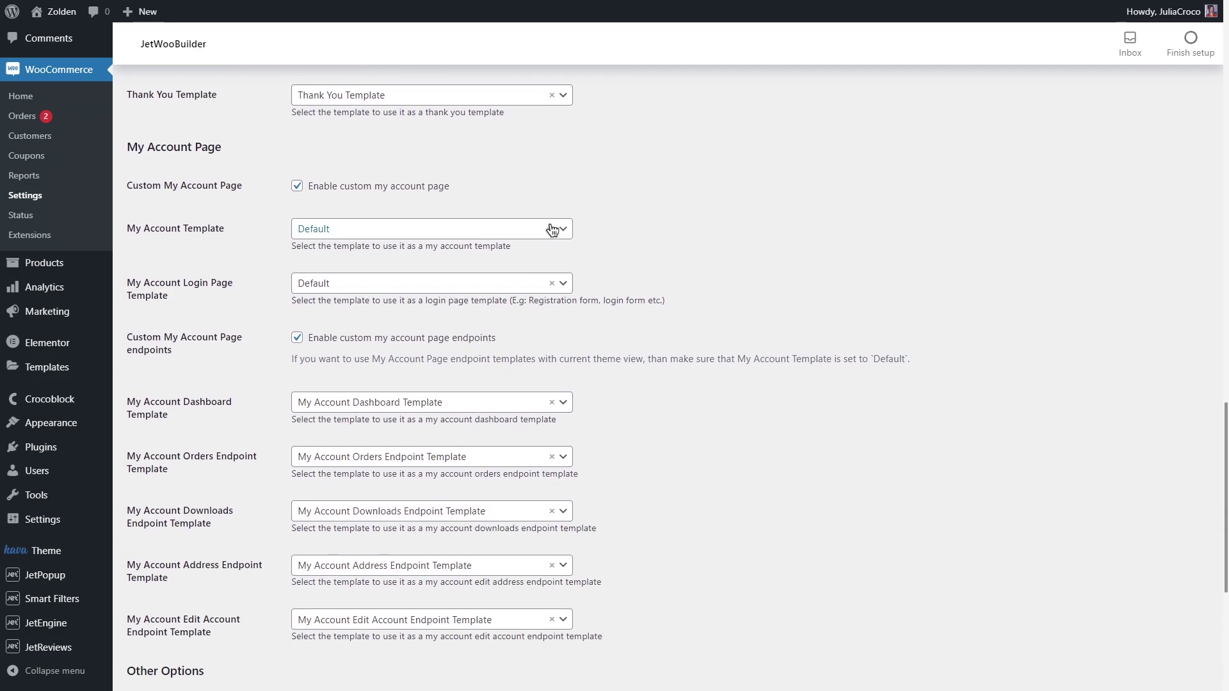
Select 'My Account Template' as the My Account Template and save the settings.
left_click(453, 227)
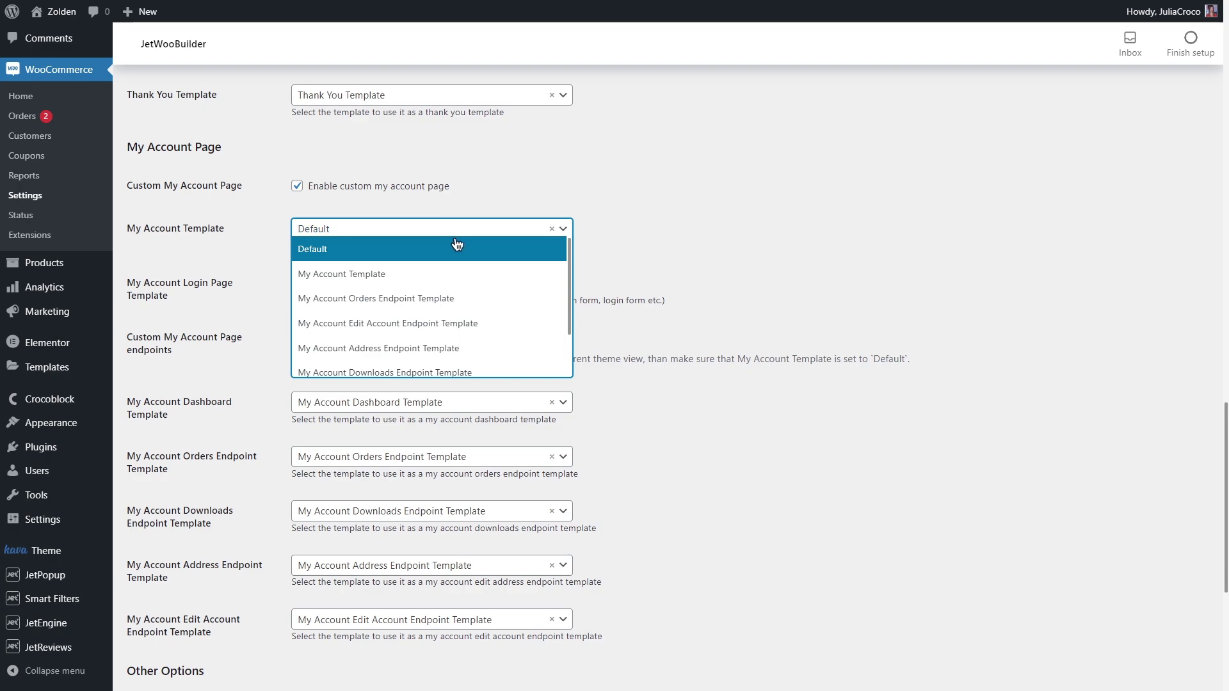
left_click(462, 271)
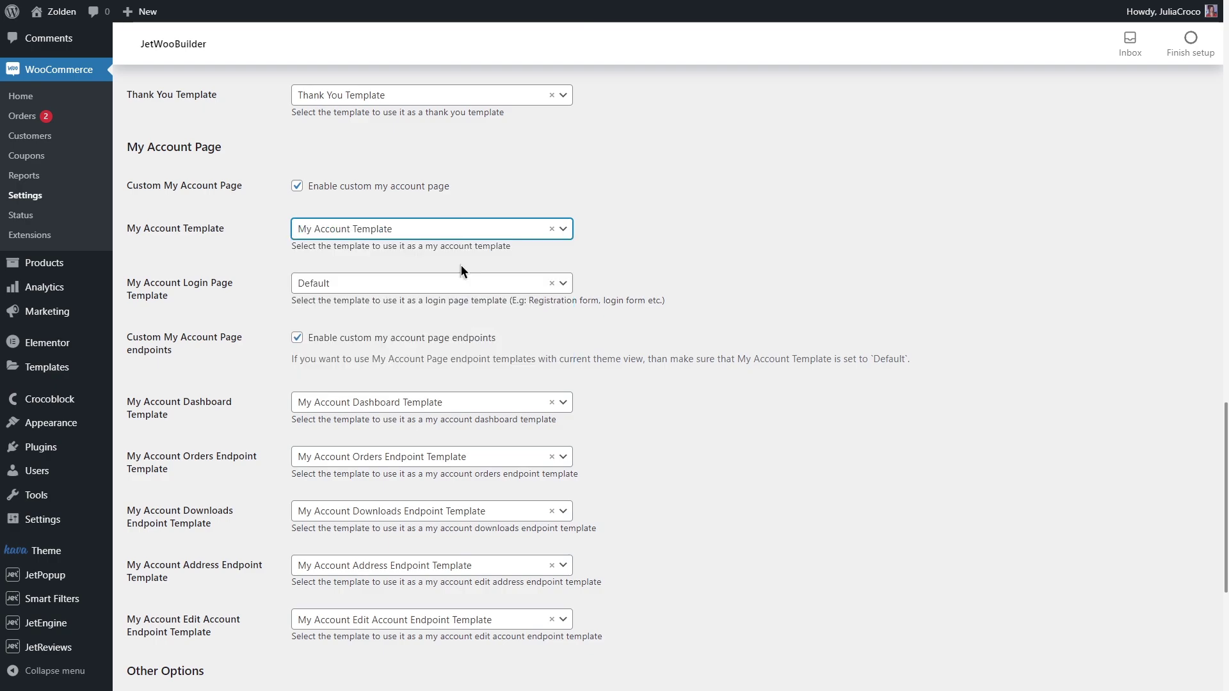
scroll(461, 266, "down", 4)
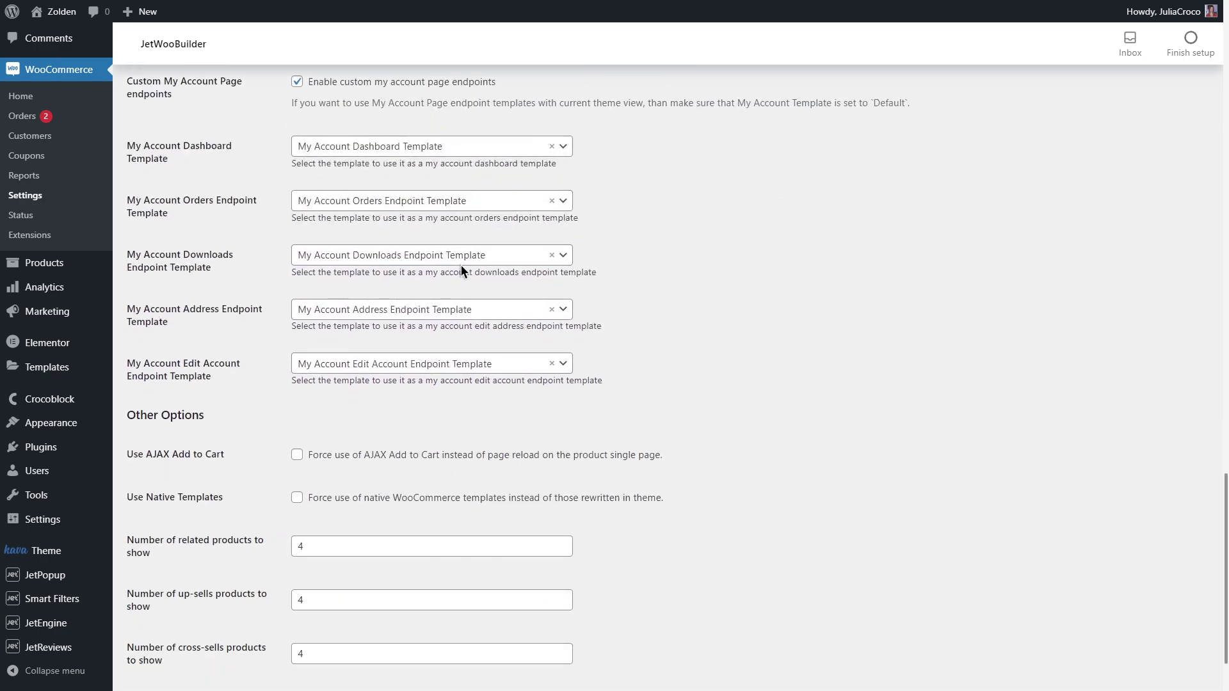
scroll(461, 265, "down", 2)
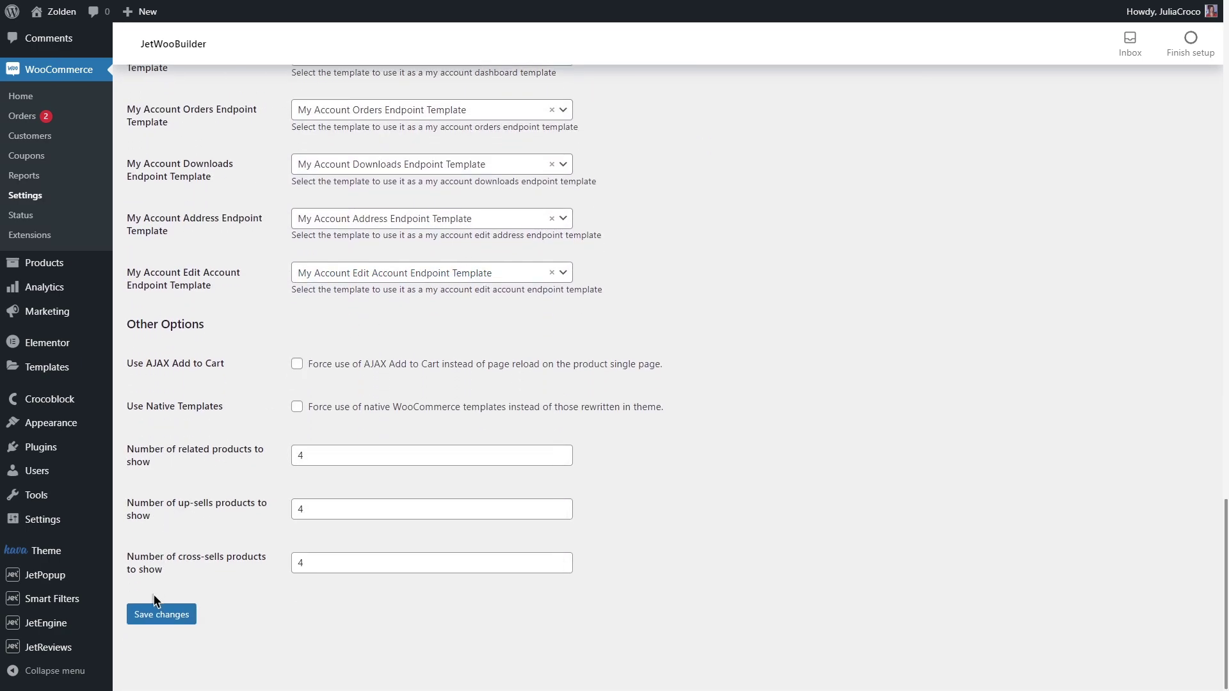
left_click(160, 615)
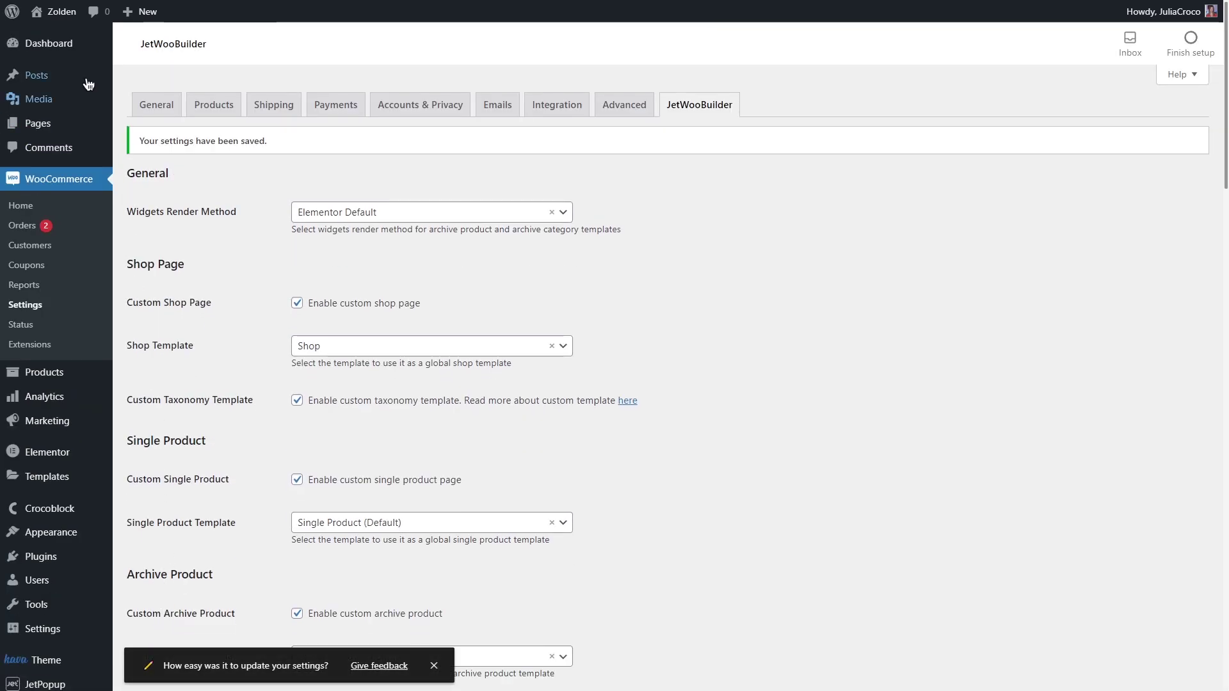
Visit the site's My account page and browse Orders, Addresses and Account details.
left_click(63, 31)
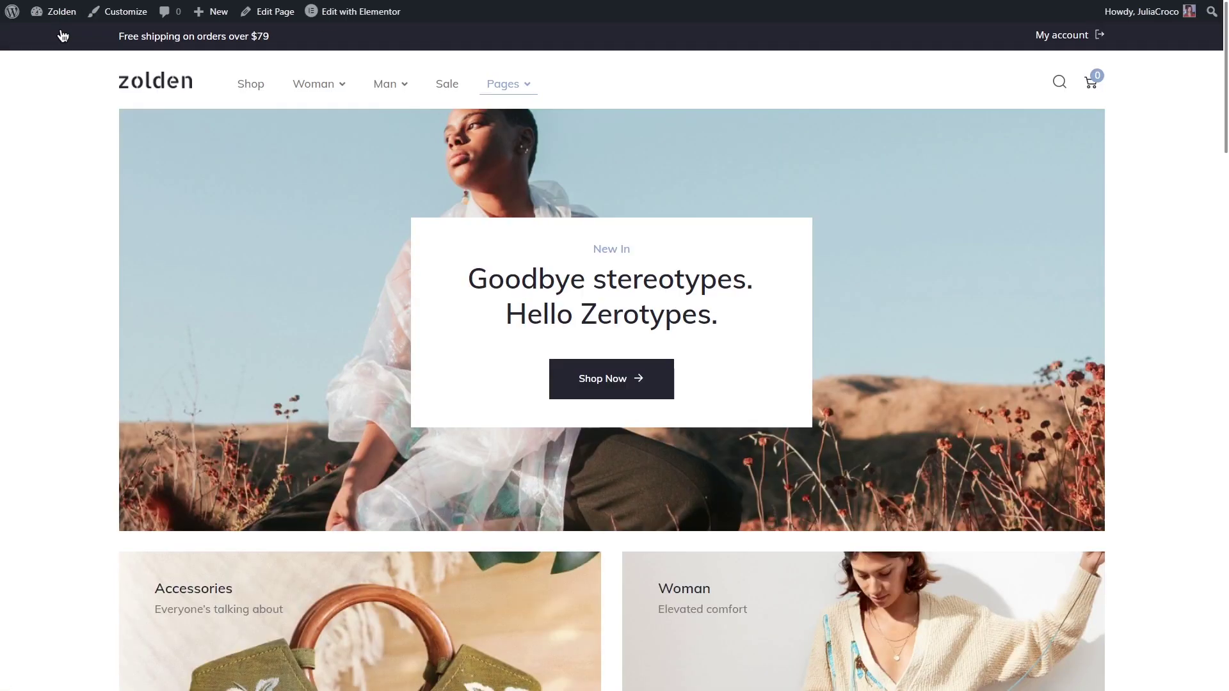
left_click(1056, 35)
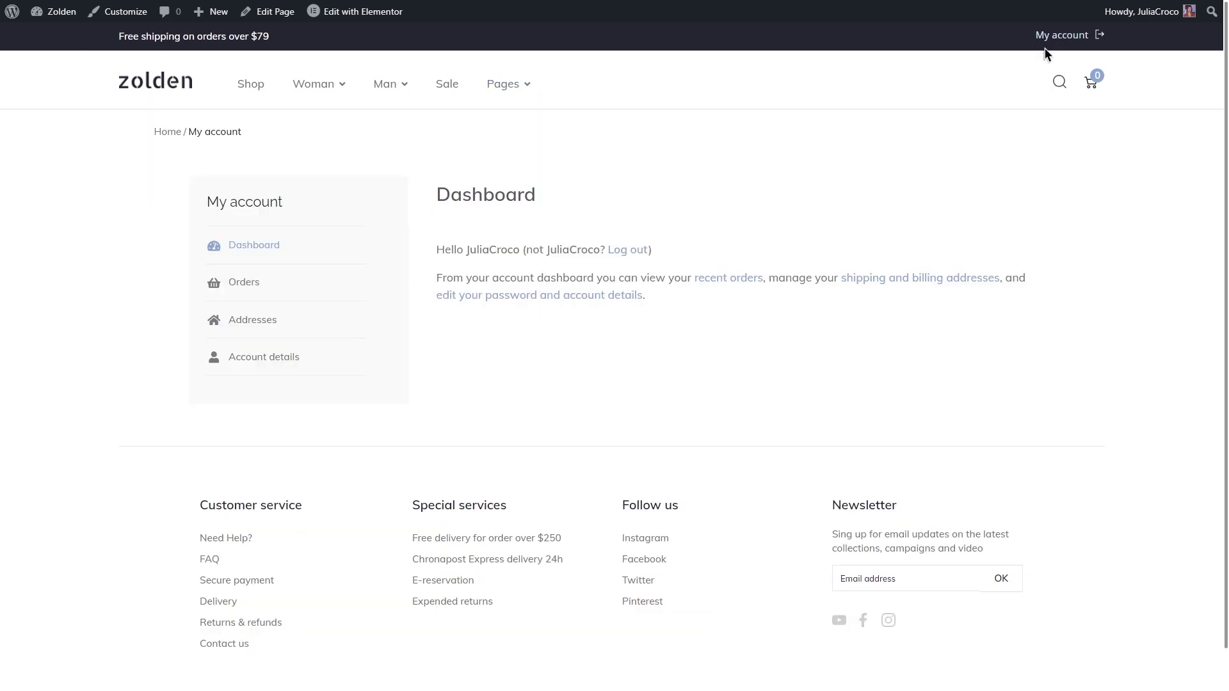
left_click(316, 282)
left_click(336, 320)
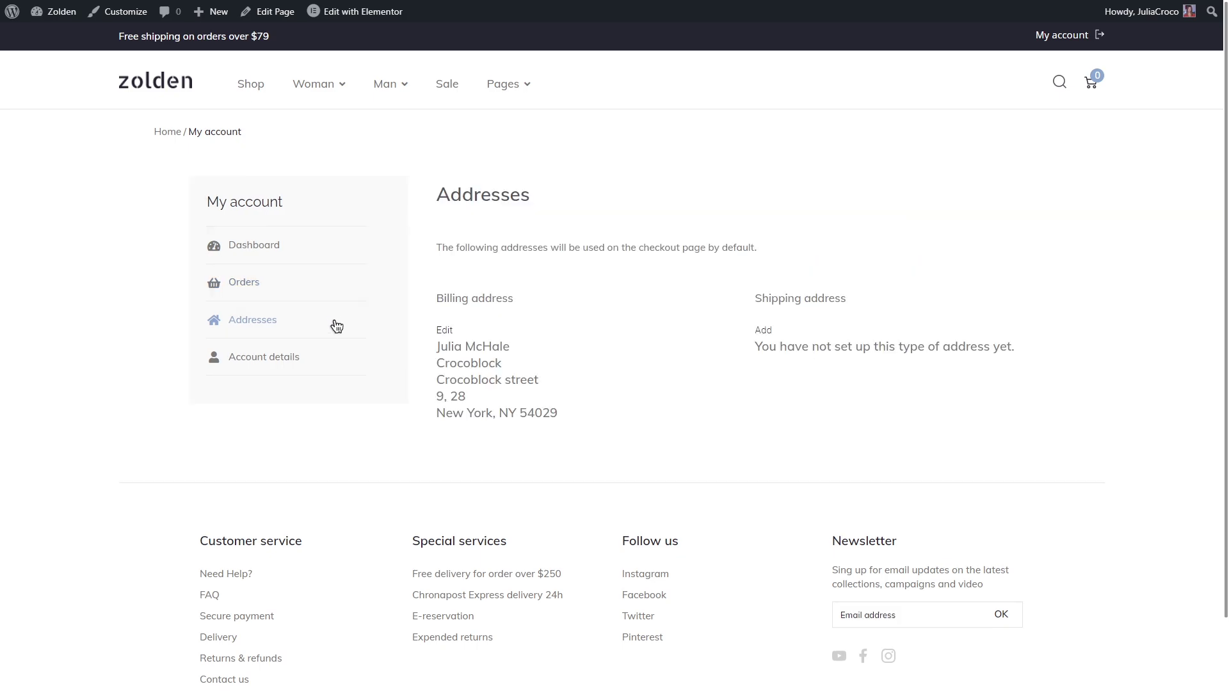
left_click(322, 357)
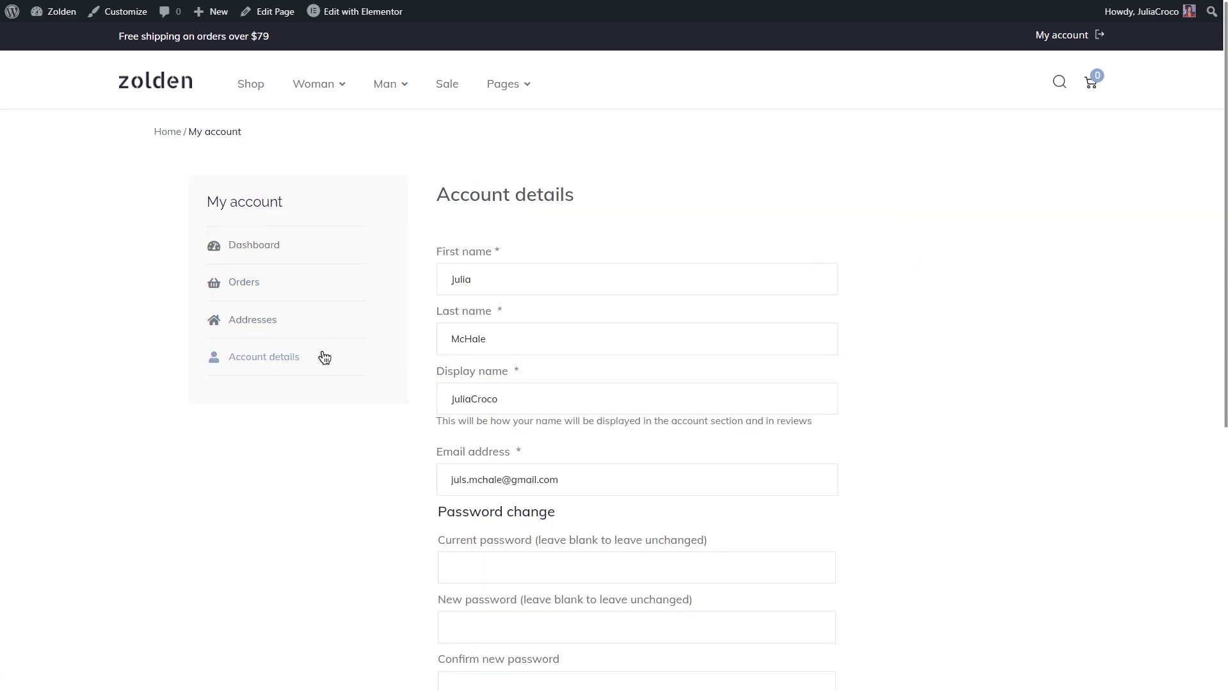